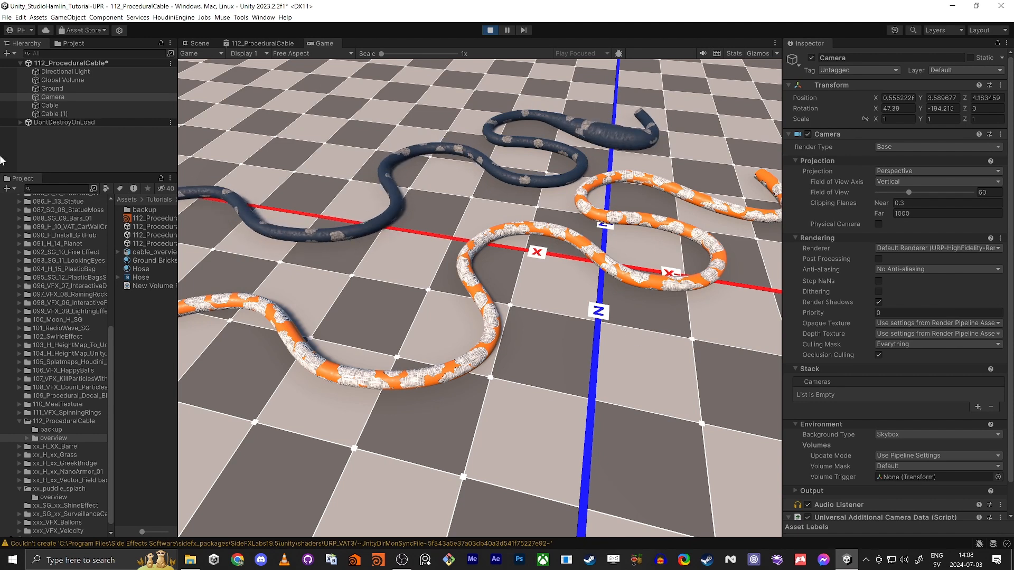
Step: On Cable (1)'s Hose material, try the flows and Fuzziness sliders during play, then stop play
left_click(64, 115)
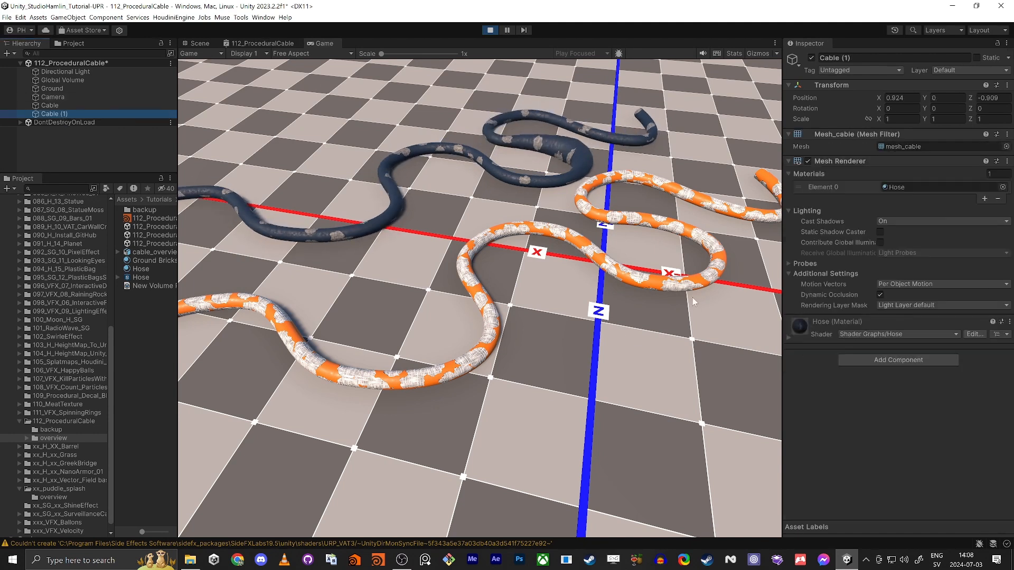
left_click(788, 337)
left_click_drag(894, 443, 948, 453)
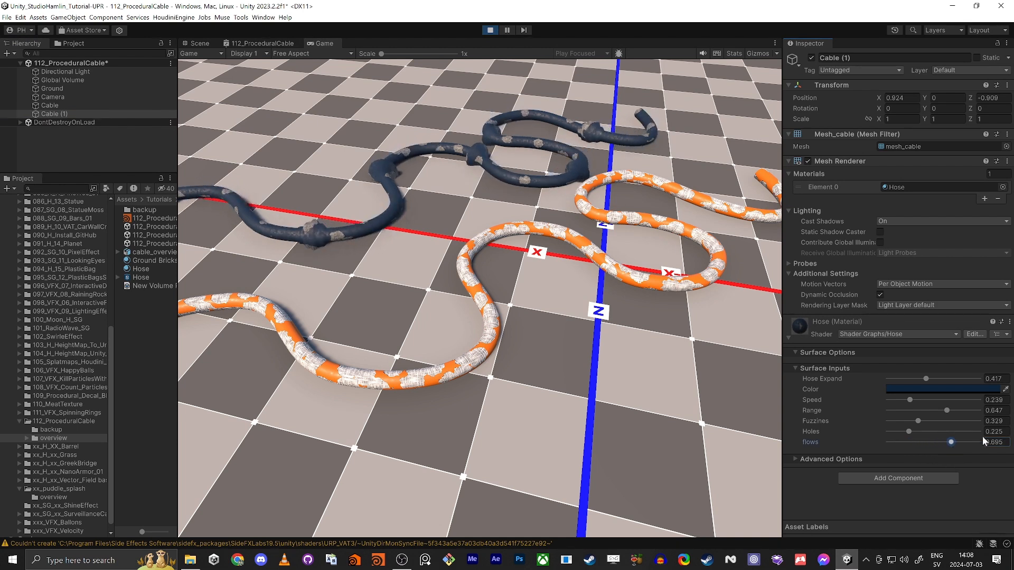
left_click_drag(919, 422, 939, 406)
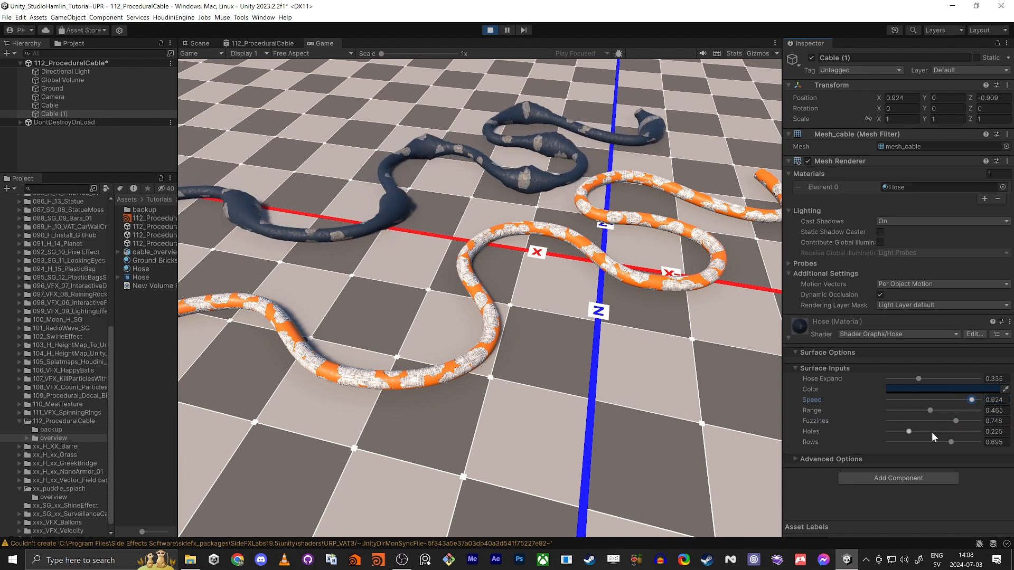
left_click_drag(936, 421, 952, 423)
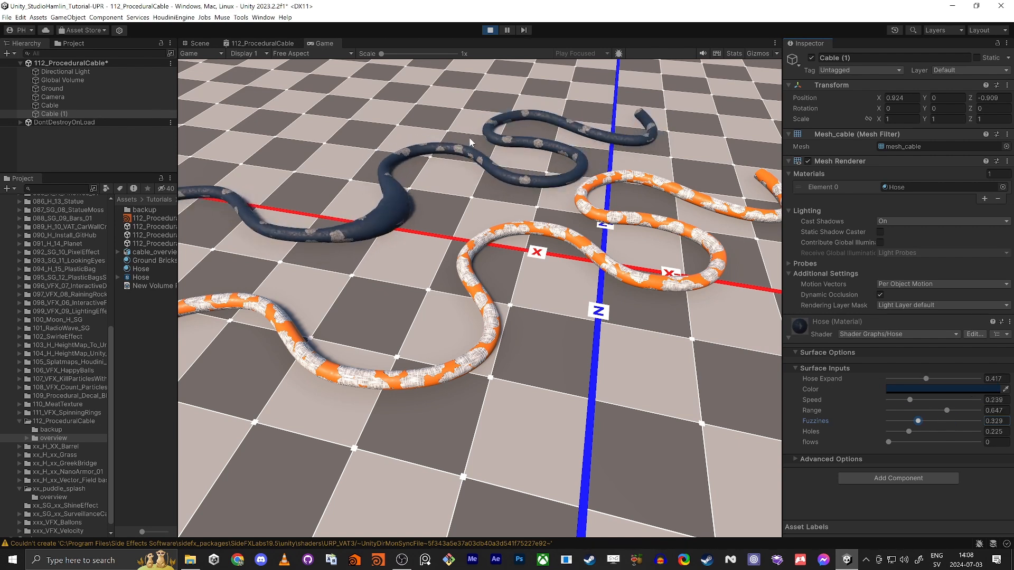
left_click(490, 30)
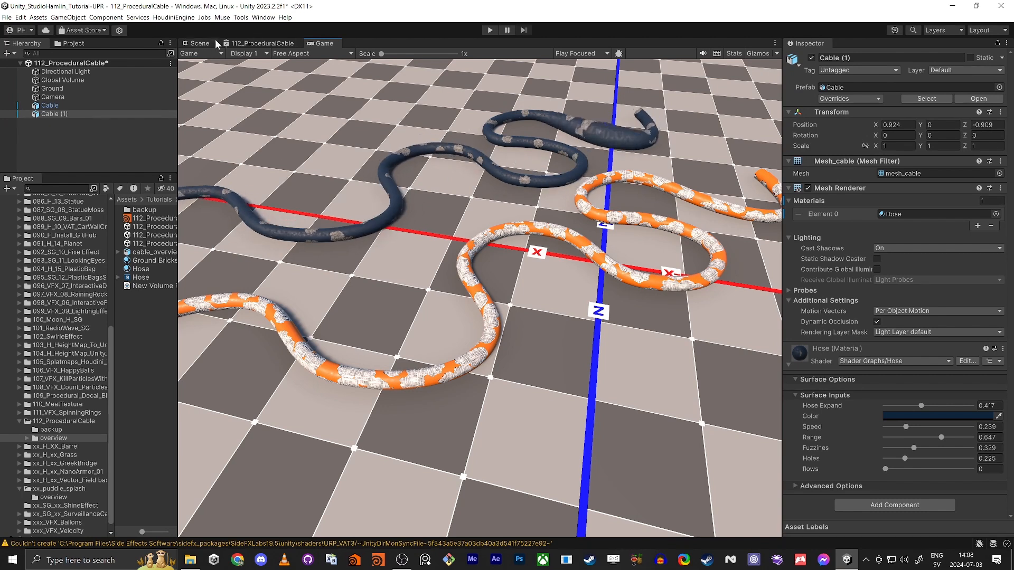
Step: Open the orange Cable's 112_ProceduralCable shader graph maximized, framing the Vertex and Fragment outputs
left_click(190, 44)
left_click(457, 369)
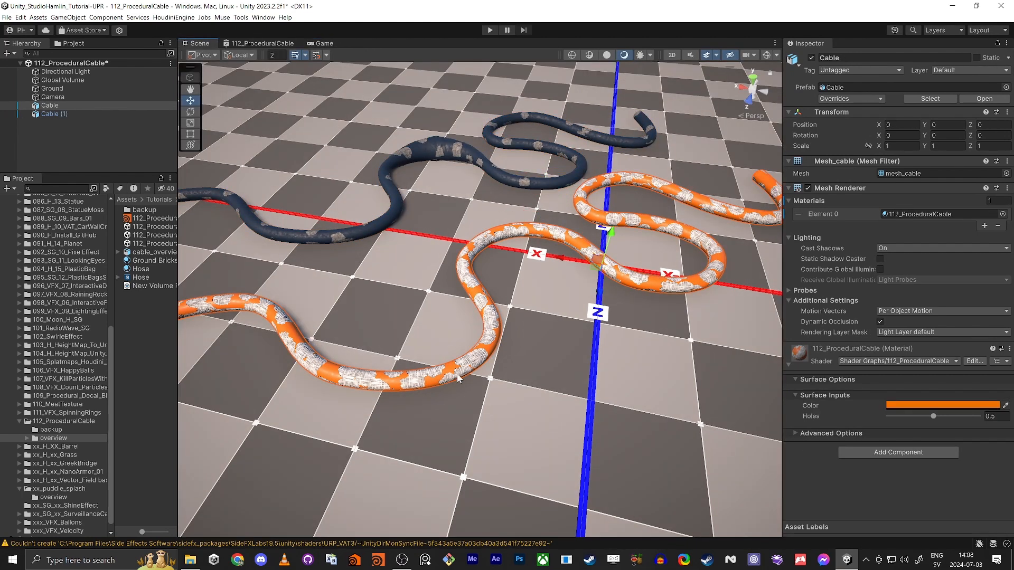
left_click(278, 44)
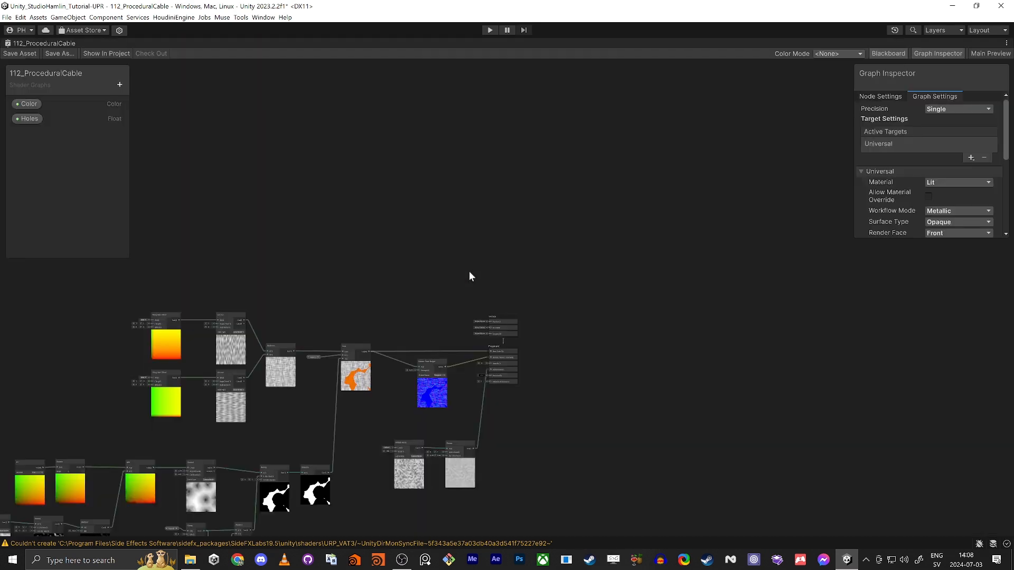
key("shift+space")
key("shift+space")
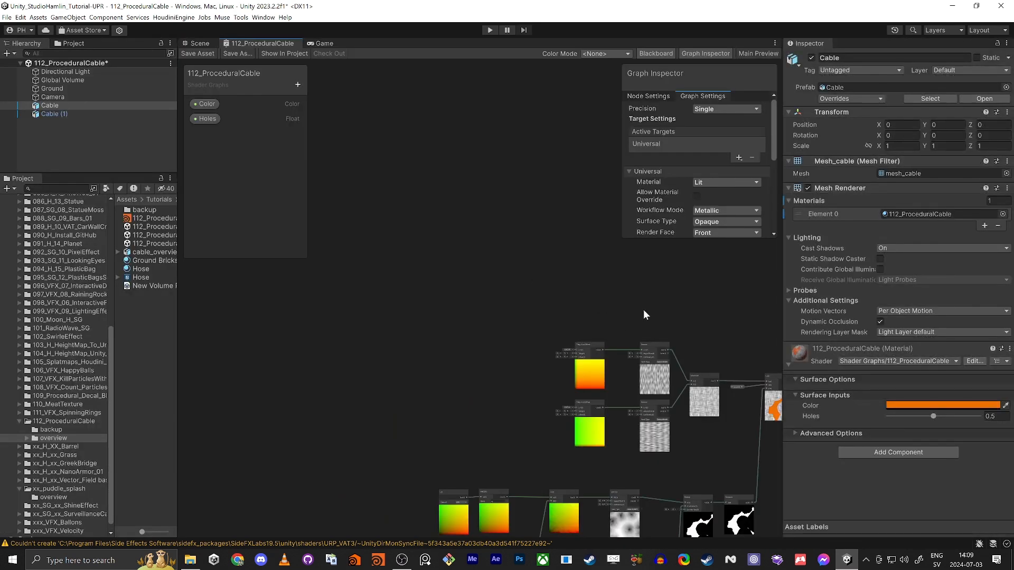
middle_click_drag(587, 293, 307, 201)
middle_click_drag(578, 240, 497, 298)
scroll(496, 298, "up", 2)
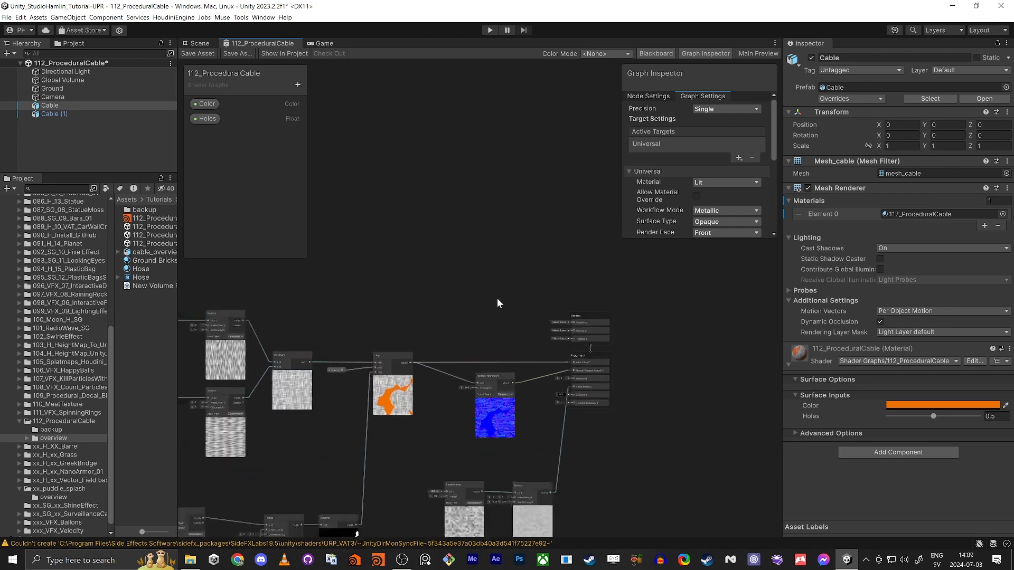
scroll(512, 333, "up", 3)
Step: Add a Vertex Color node wired into Fragment Base Color, save the graph, and return to Scene
key("space")
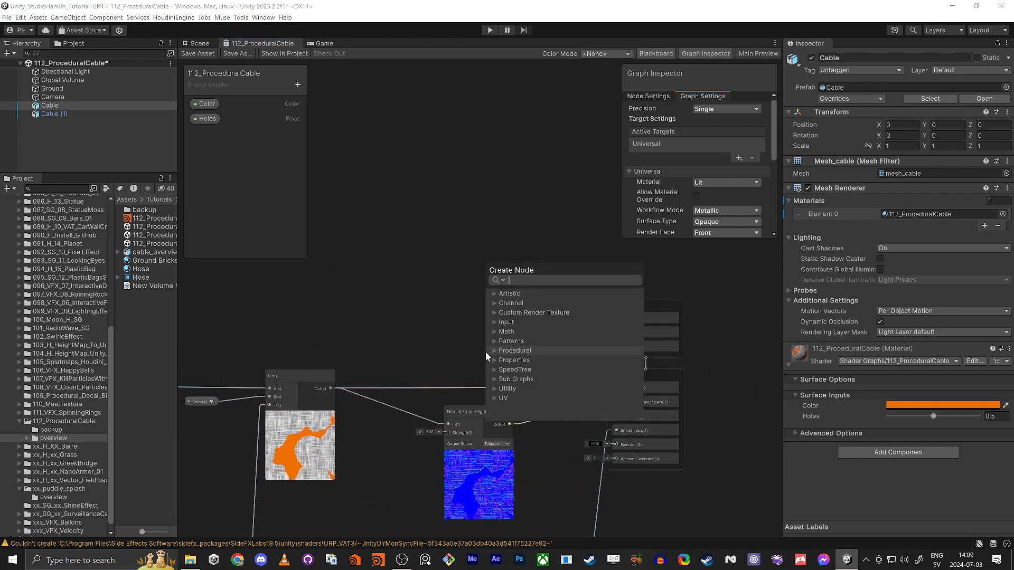
type("cco")
key("BackSpace")
key("BackSpace")
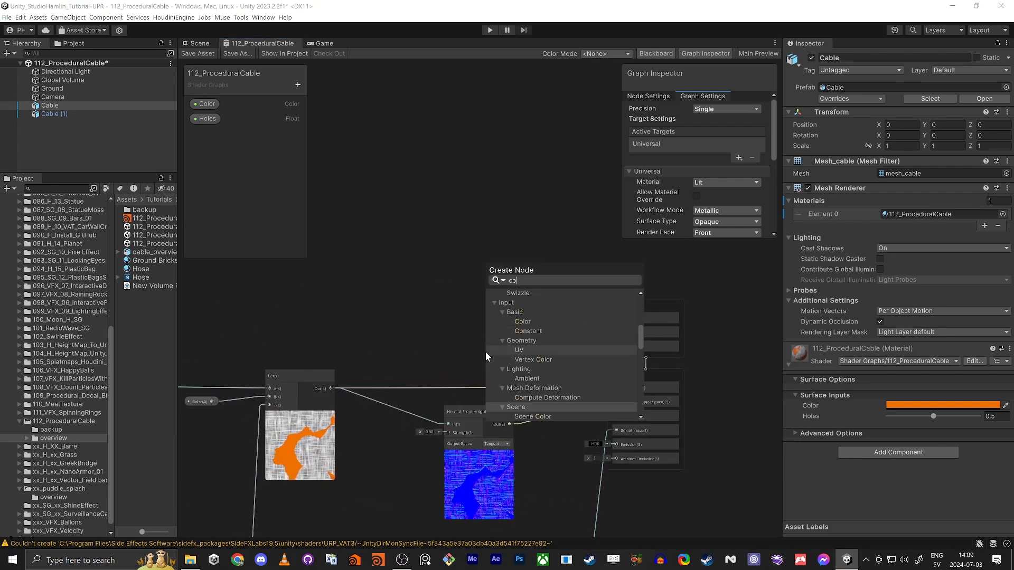
type("ol")
key("BackSpace")
key("BackSpace")
key("BackSpace")
type("vertex")
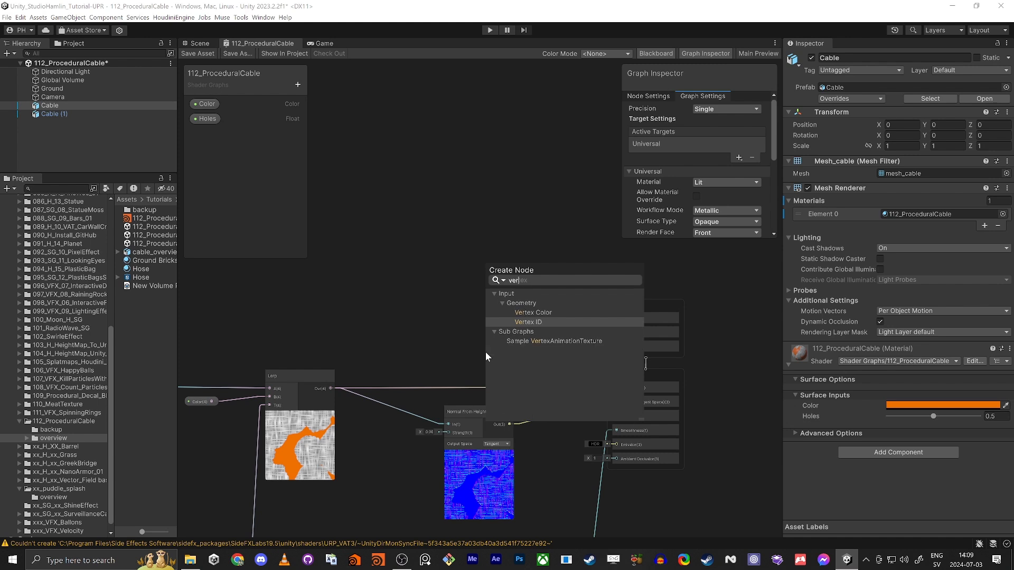
key("Return")
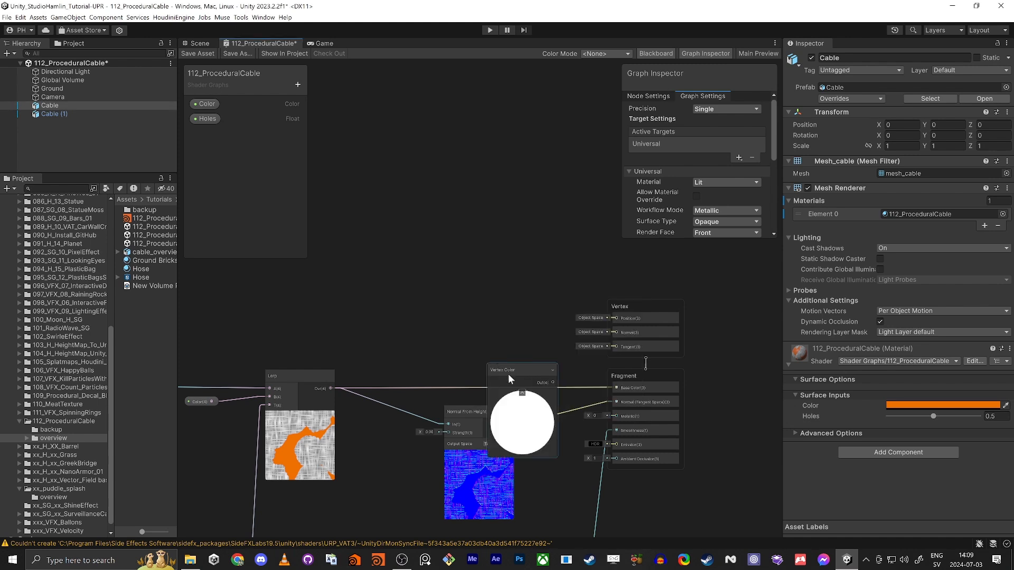
left_click_drag(508, 374, 412, 263)
left_click_drag(616, 388, 458, 267)
left_click(505, 242)
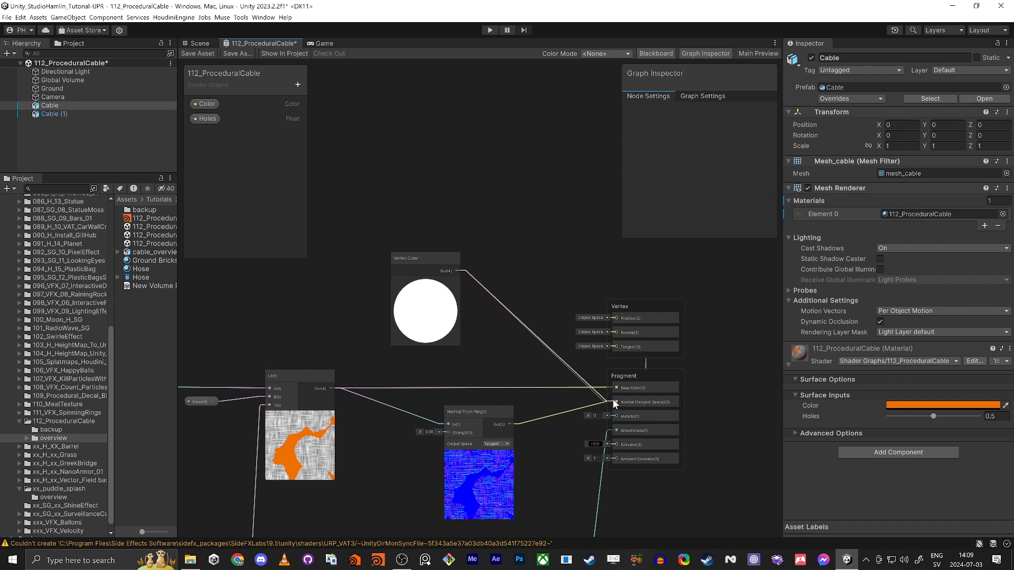
left_click_drag(612, 398, 613, 385)
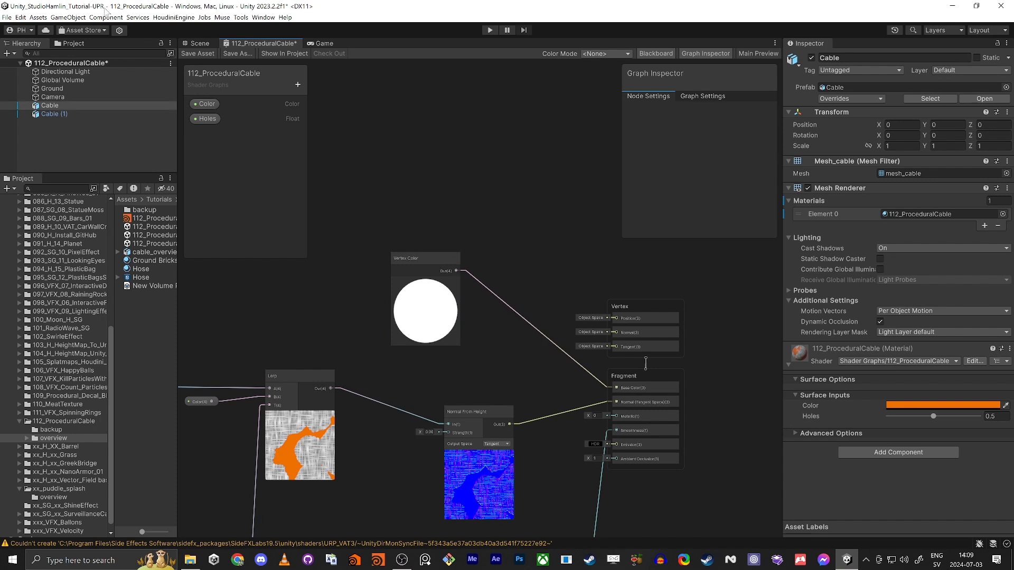
left_click(195, 54)
left_click(195, 43)
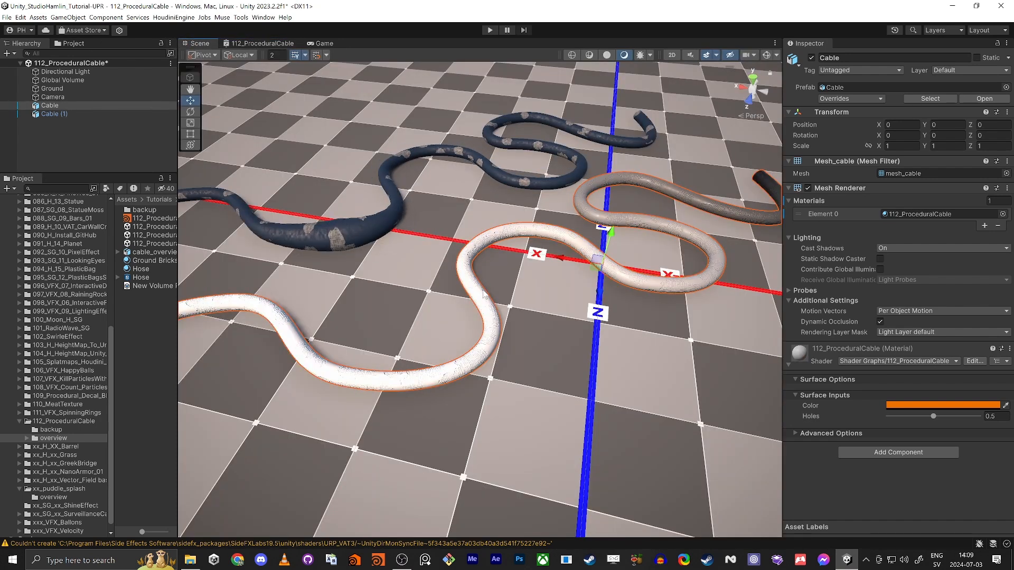
Step: Reopen the 112_ProceduralCable graph tab and maximize it
scroll(483, 294, "down", 1)
scroll(703, 233, "down", 3)
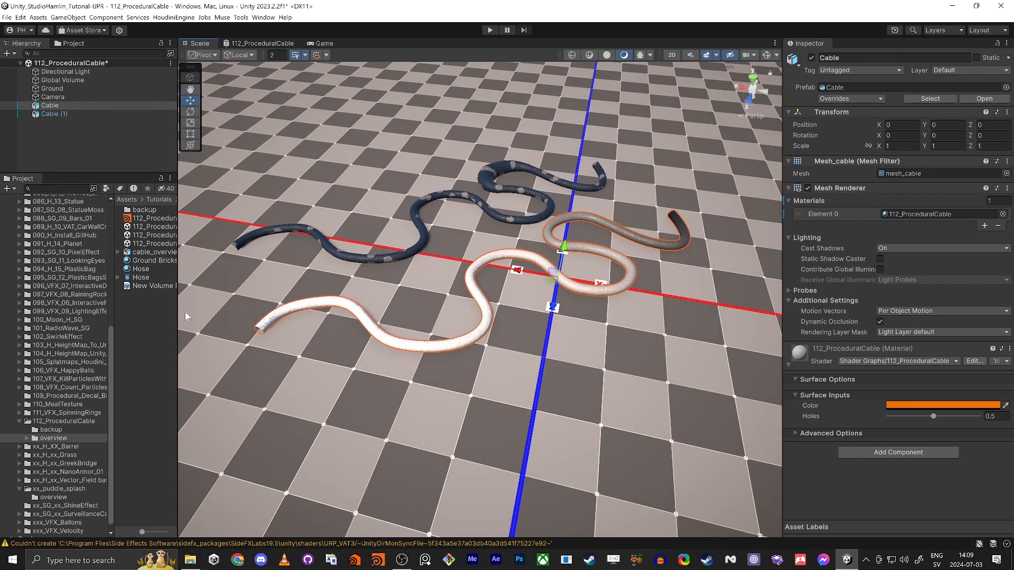
left_click(252, 43)
scroll(582, 388, "up", 3)
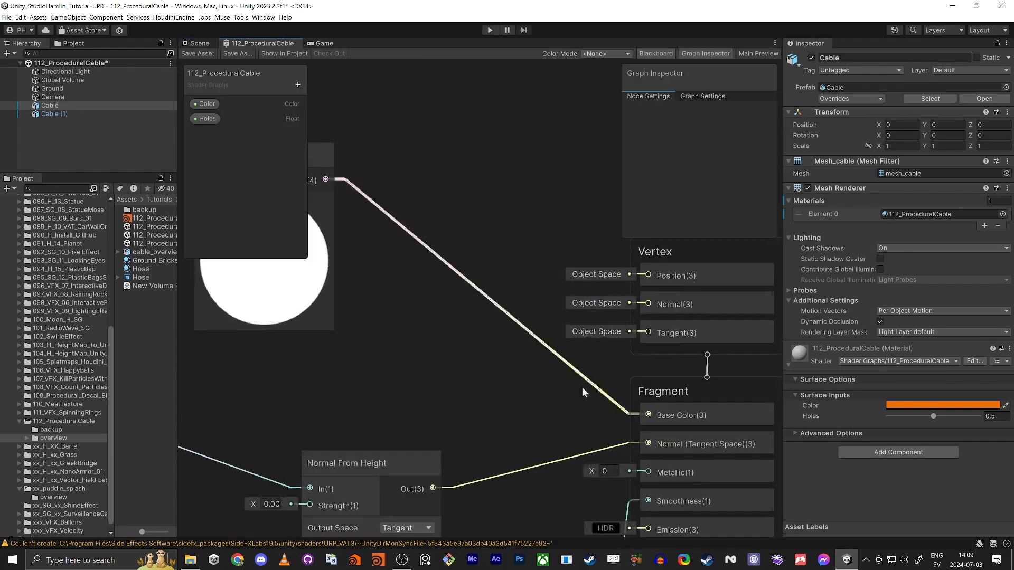
scroll(430, 360, "down", 5)
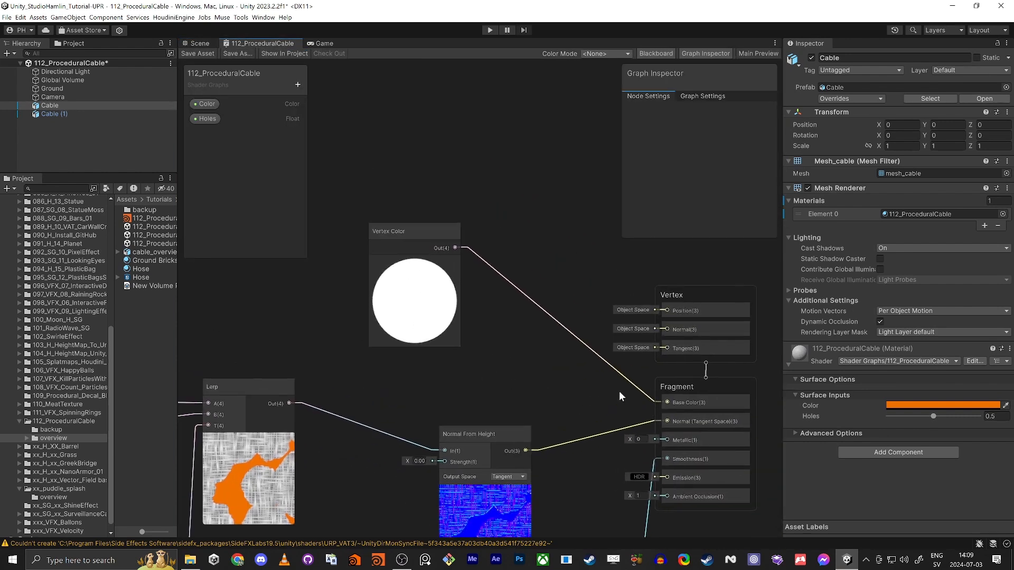
scroll(581, 391, "down", 3)
key("shift+space")
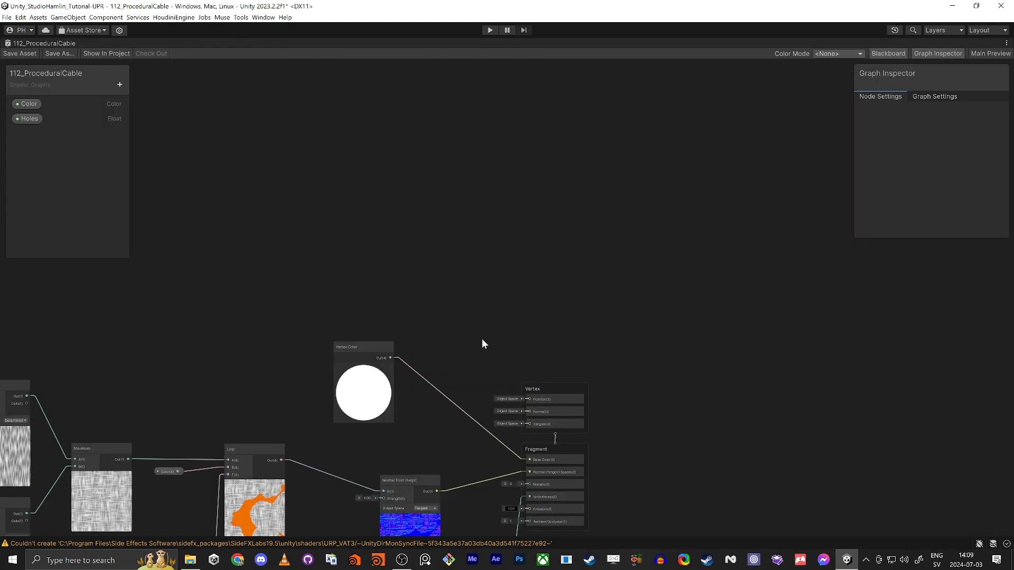
Step: Show Main Preview and pick a preview mesh, then hide the preview and restore the window size
right_click(826, 343)
left_click(976, 54)
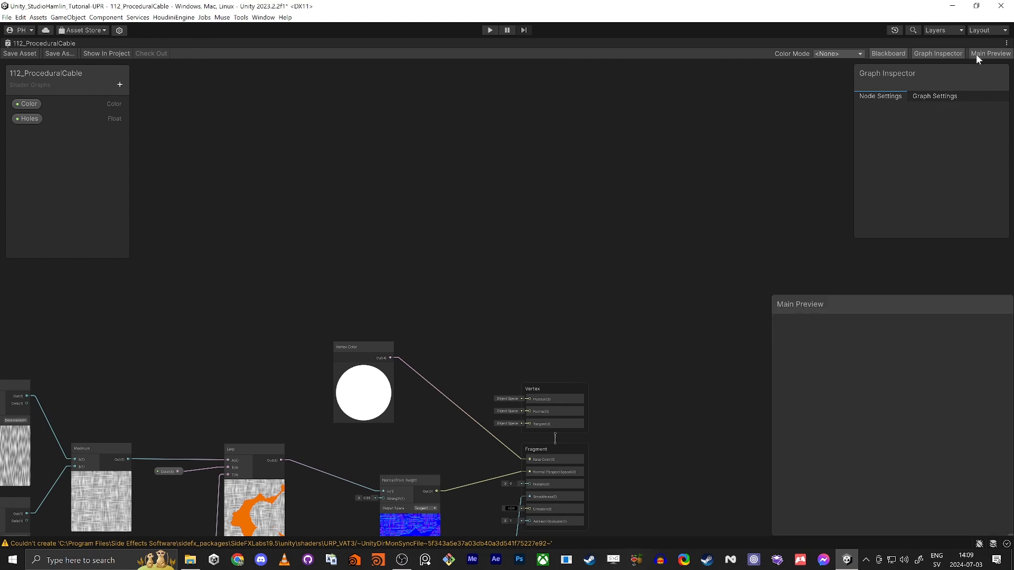
right_click(886, 445)
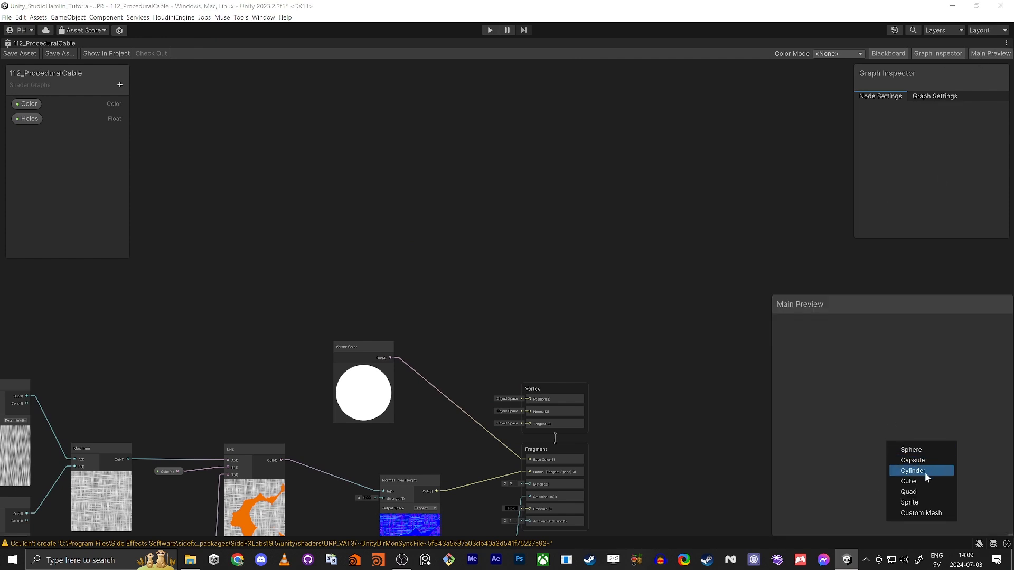
left_click(915, 491)
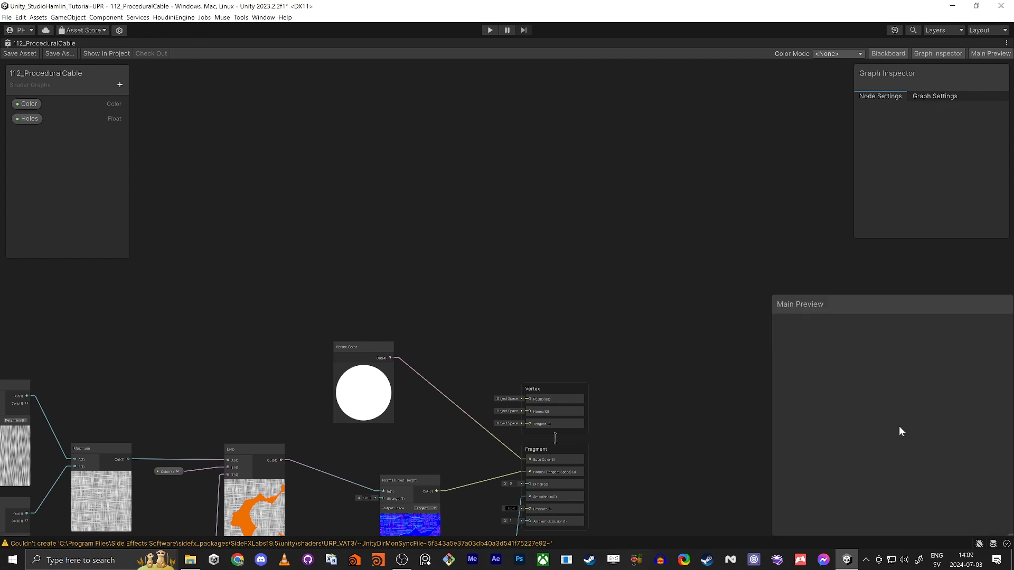
right_click(882, 435)
left_click(845, 408)
left_click(980, 54)
key("shift+space")
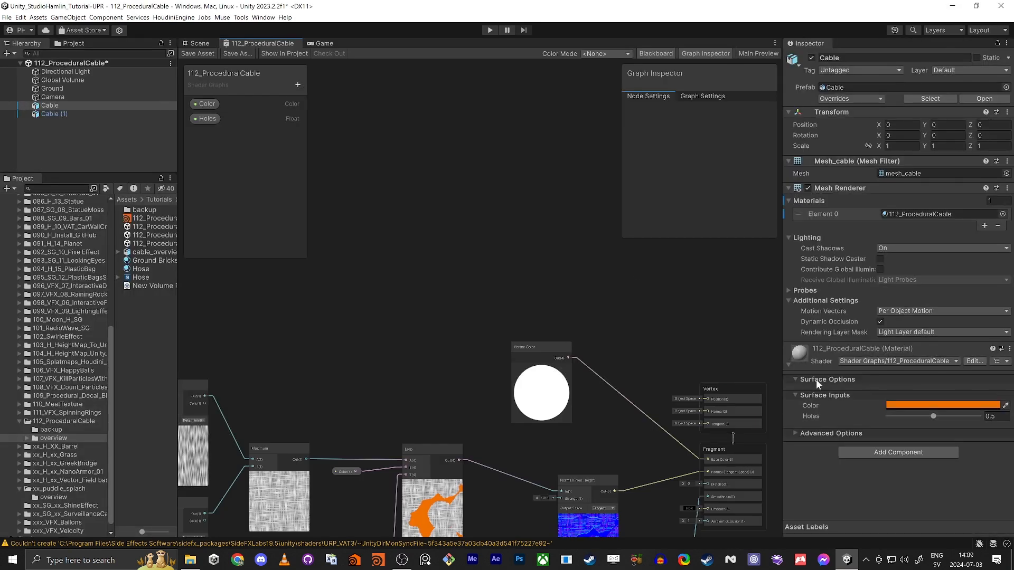
Step: Dock an enlarged Scene view below the Inspector, set to Top view framing the cables
left_click_drag(200, 44, 854, 272)
right_click_drag(881, 410, 996, 554)
left_click_drag(996, 553, 930, 531, "alt")
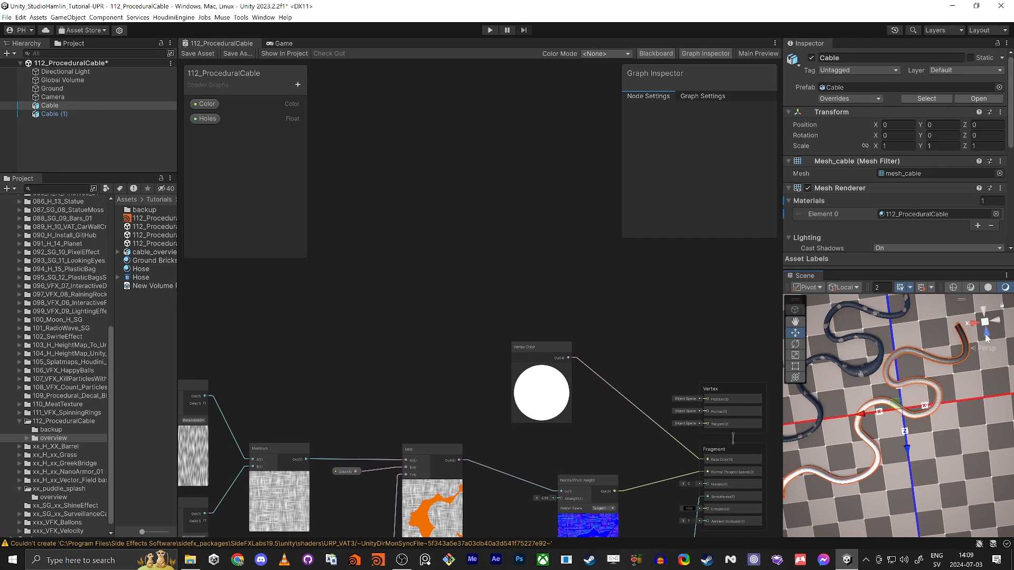
left_click(987, 330)
left_click(984, 311)
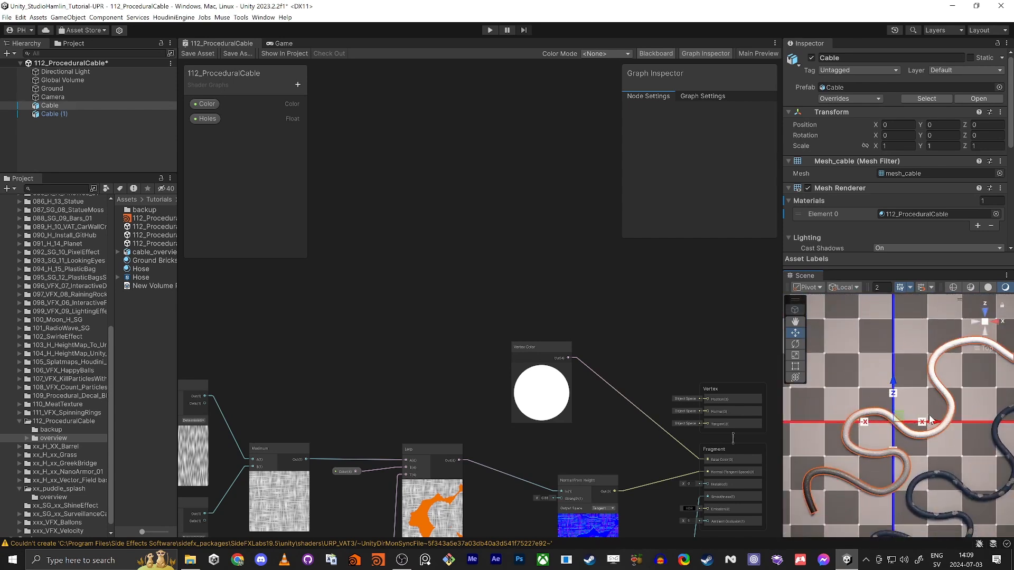
middle_click_drag(930, 414, 901, 441)
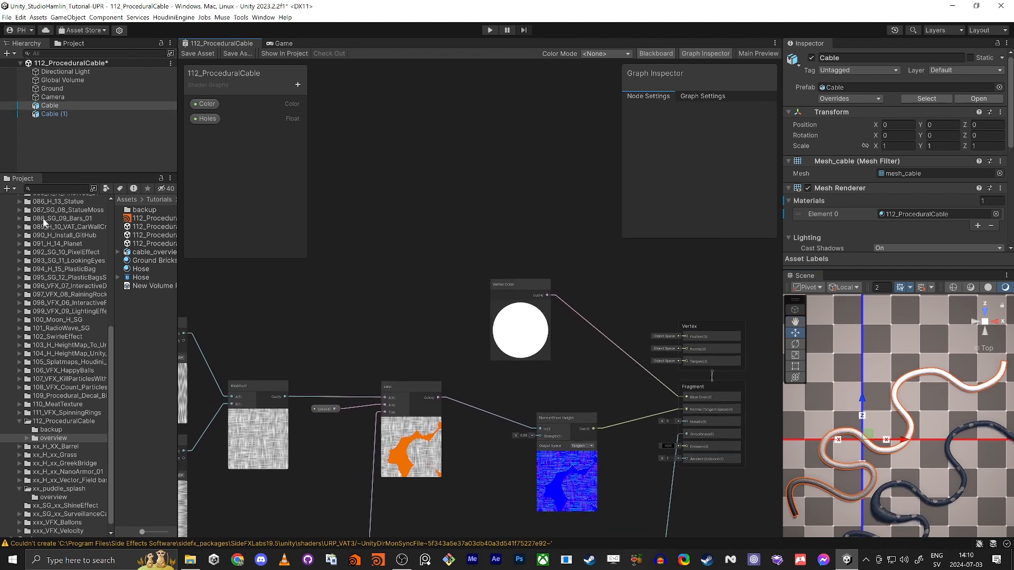
Step: Select the Cable object in the Hierarchy to inspect its material
left_click(73, 150)
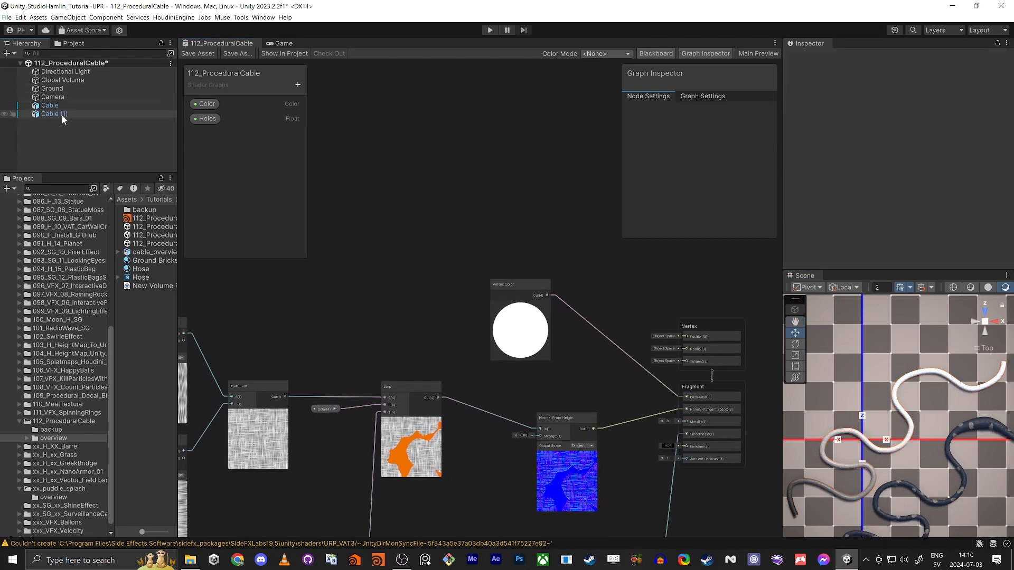
left_click(50, 106)
scroll(860, 236, "down", 10)
scroll(815, 205, "up", 10)
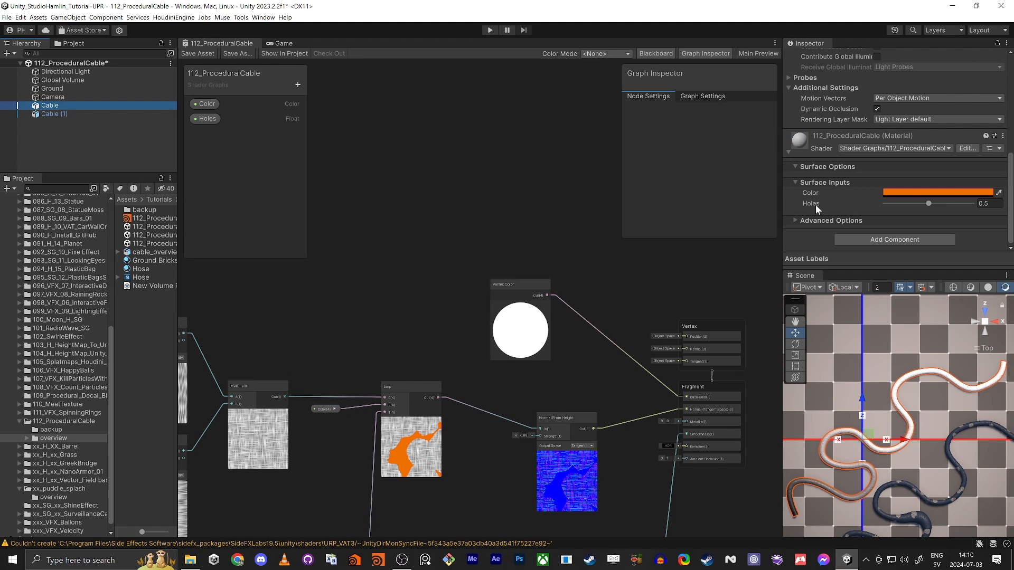
left_click(988, 81)
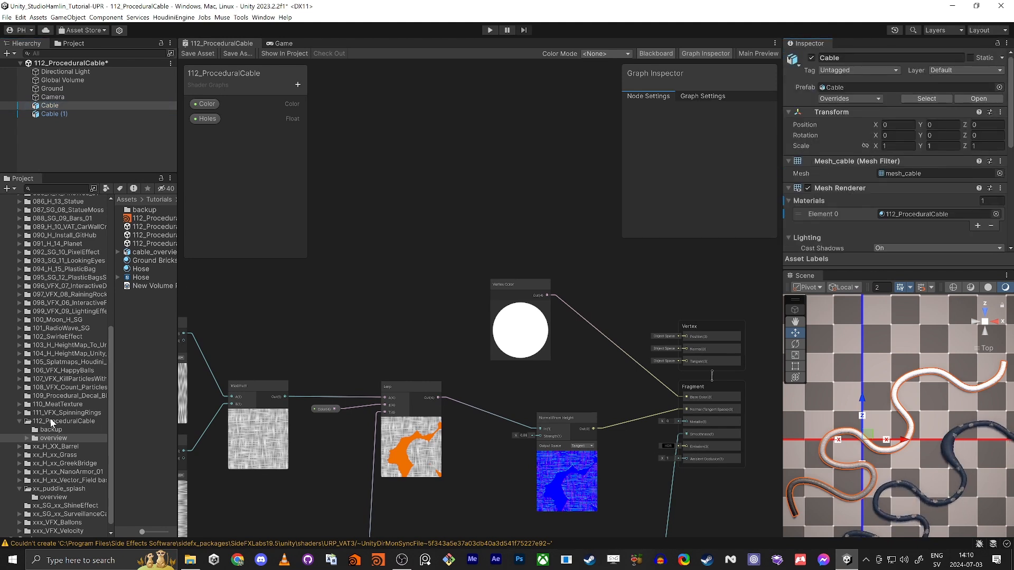
Step: Select the 112_ProceduralCable material, collapse its preview, and test Holes, leaving it at 0.5
left_click(52, 421)
left_click(150, 235)
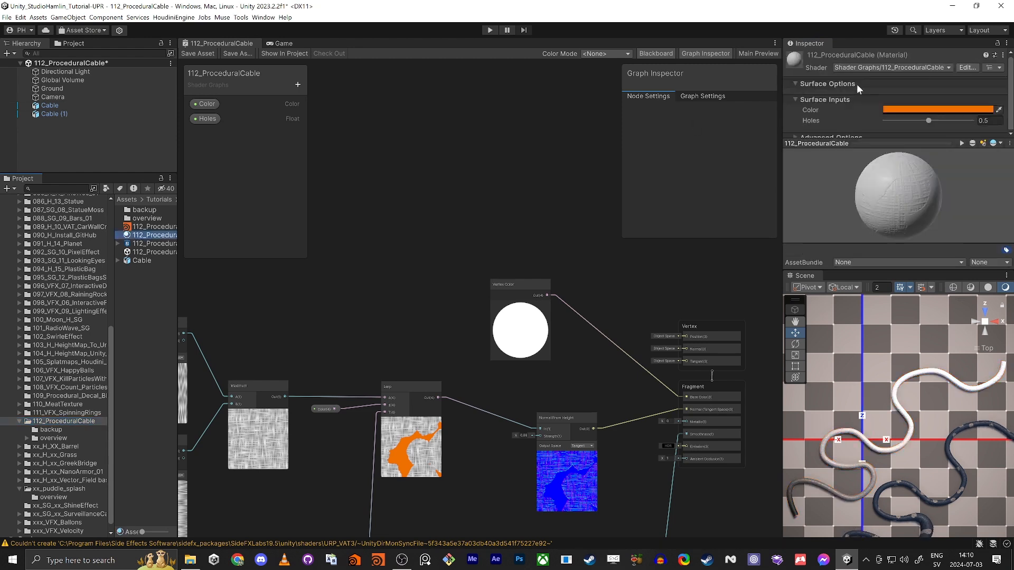
left_click(997, 43)
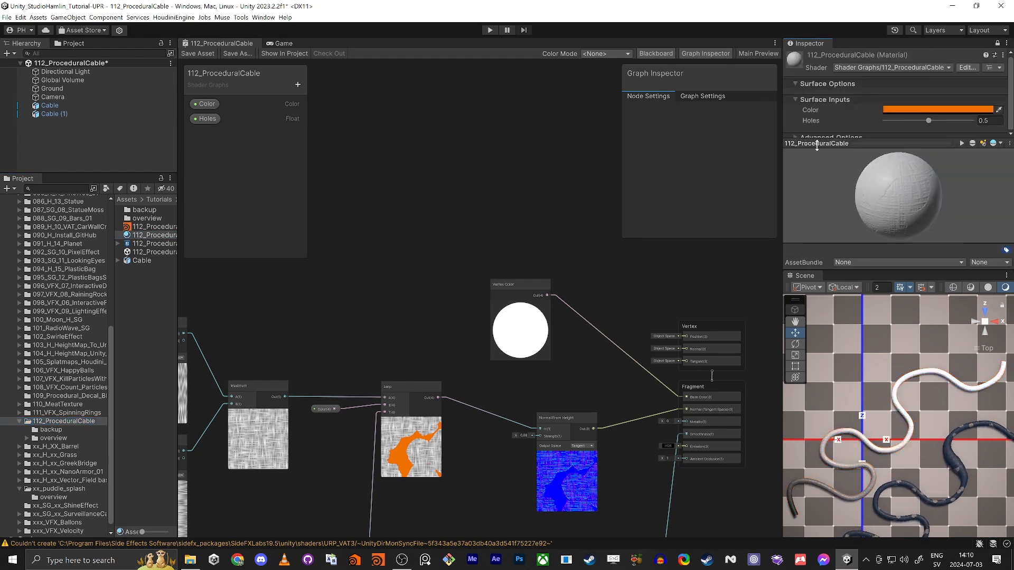
left_click_drag(820, 144, 827, 238)
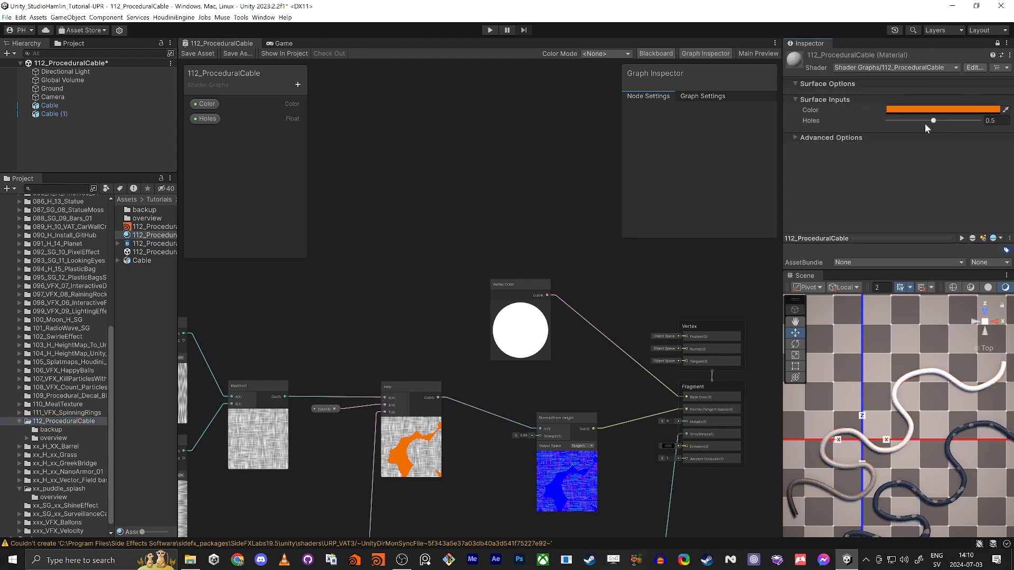
mouse_move(933, 121)
left_mouse_down()
mouse_move(962, 121)
mouse_move(933, 122)
left_mouse_up()
left_click(418, 274)
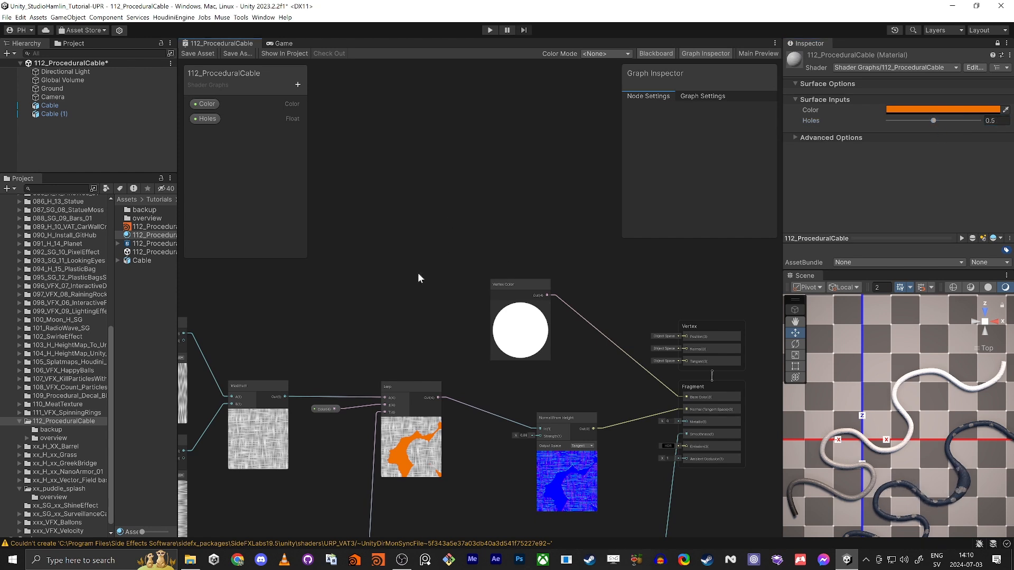
middle_click_drag(385, 288, 410, 309)
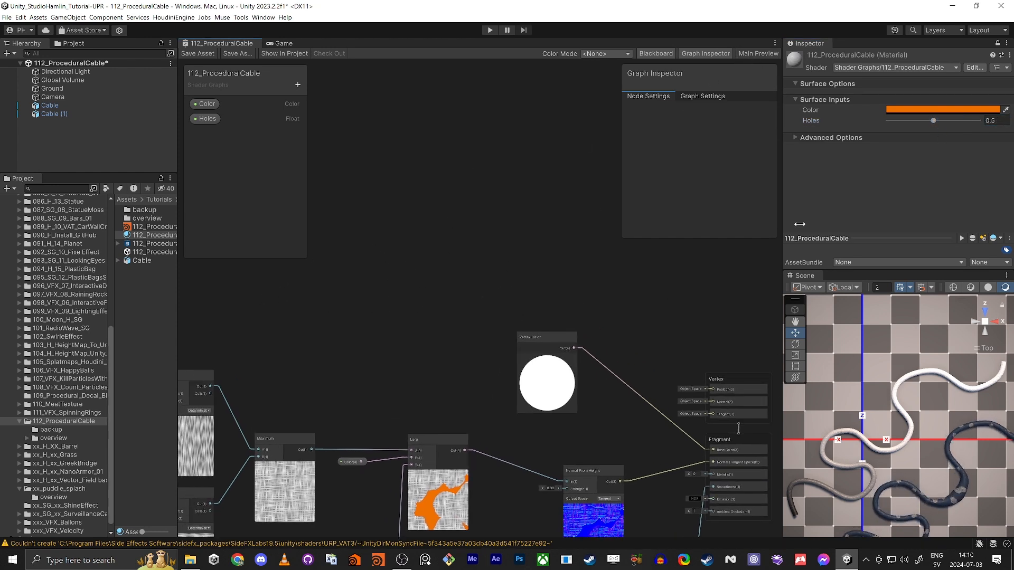
Step: Add a UV node to the cable graph and move it up-left
right_click(313, 301)
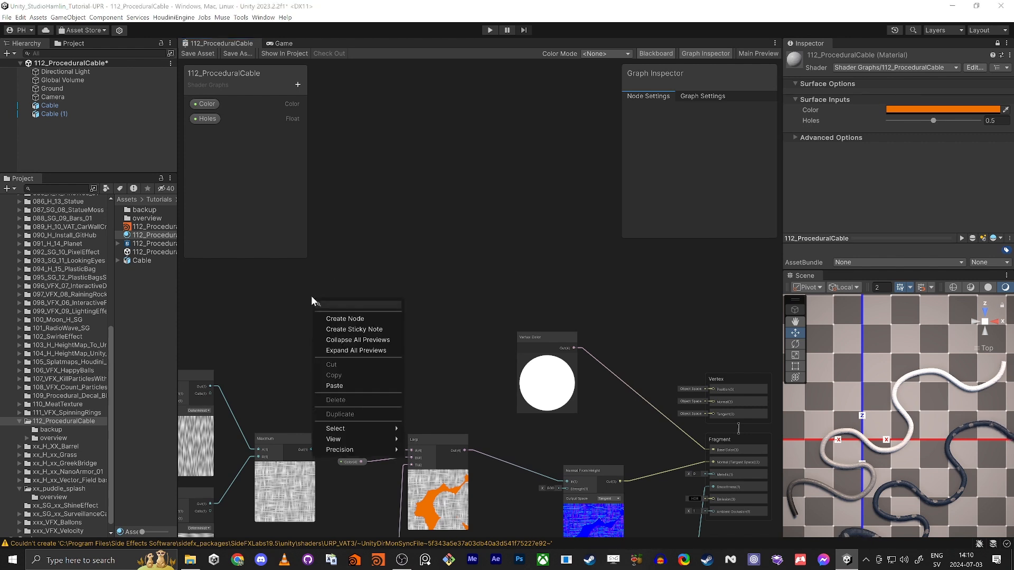
type("uv")
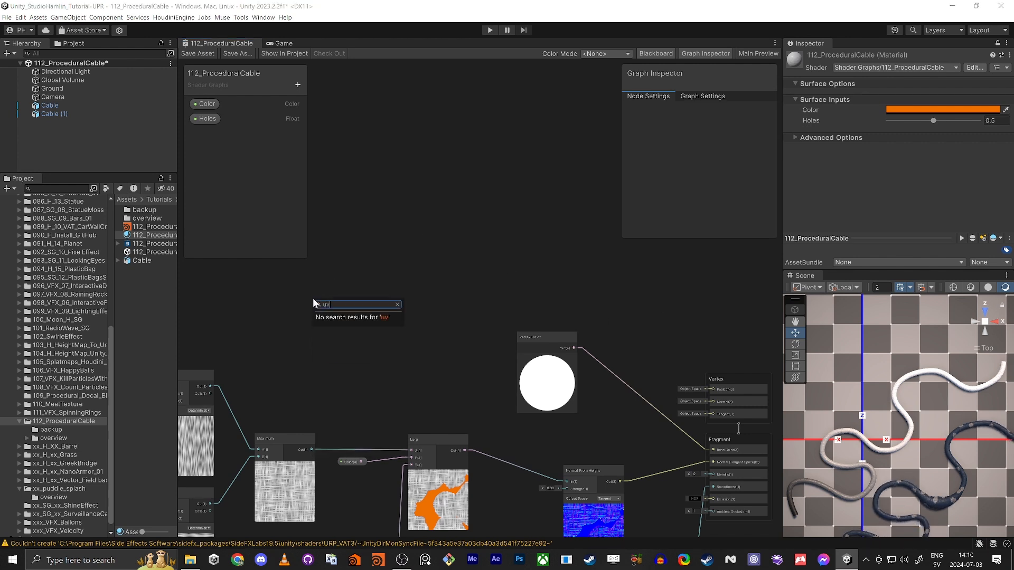
key("BackSpace")
key("BackSpace")
left_click(346, 318)
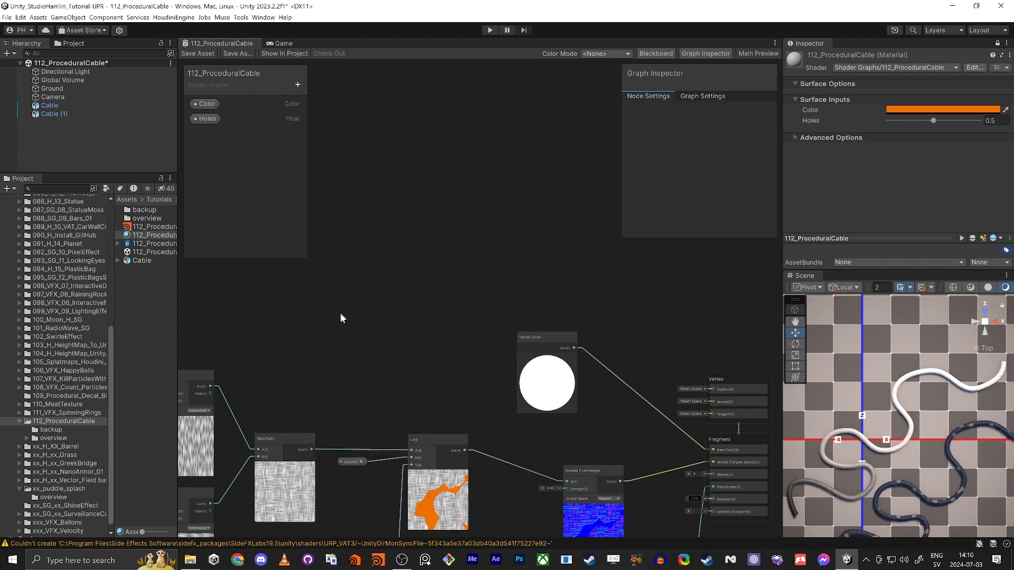
type("uv")
key("Return")
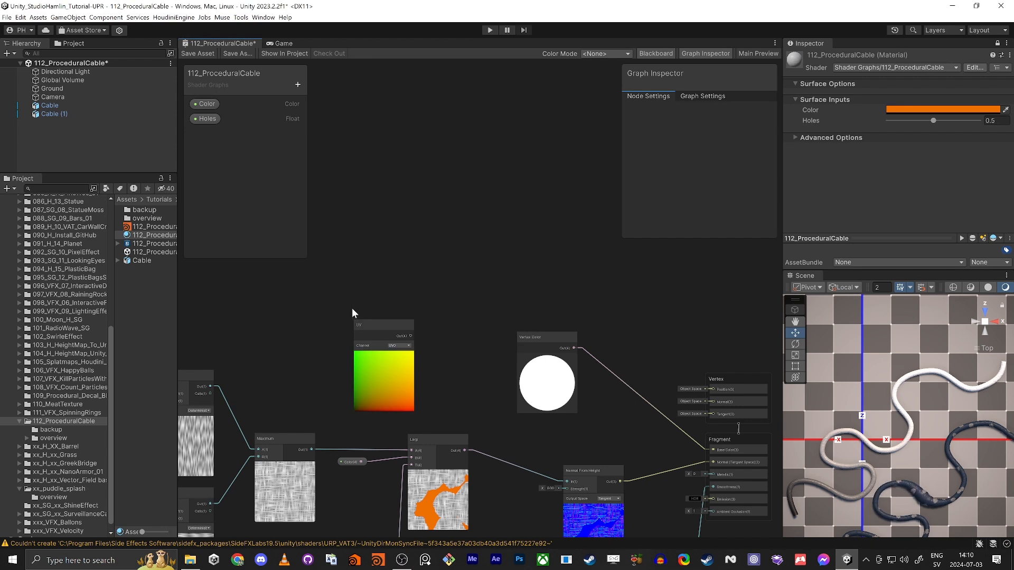
middle_click_drag(367, 300, 443, 291)
scroll(444, 291, "down", 1)
left_click_drag(448, 315, 422, 276)
Step: Connect a Swizzle node masked to x after UV, maximize the graph, and reposition both nodes
type("swizzle")
key("Return")
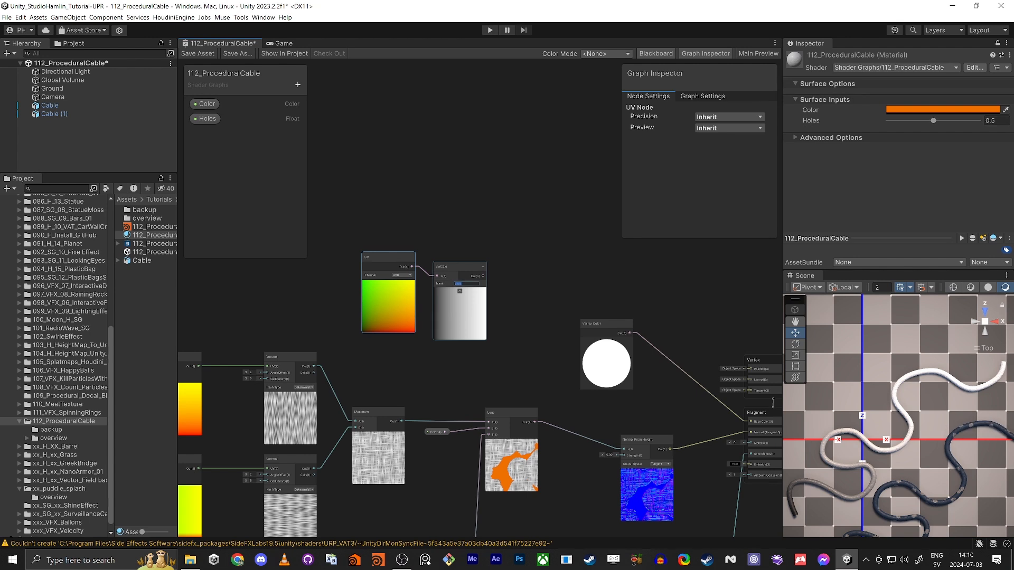
left_click(530, 255)
left_click(451, 263)
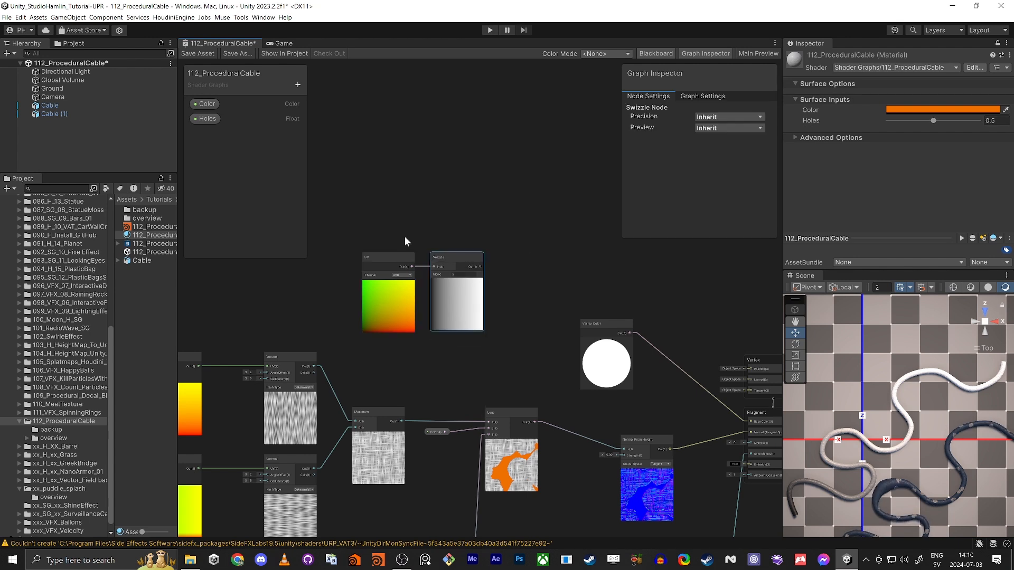
scroll(385, 222, "down", 1)
left_click_drag(365, 208, 334, 227)
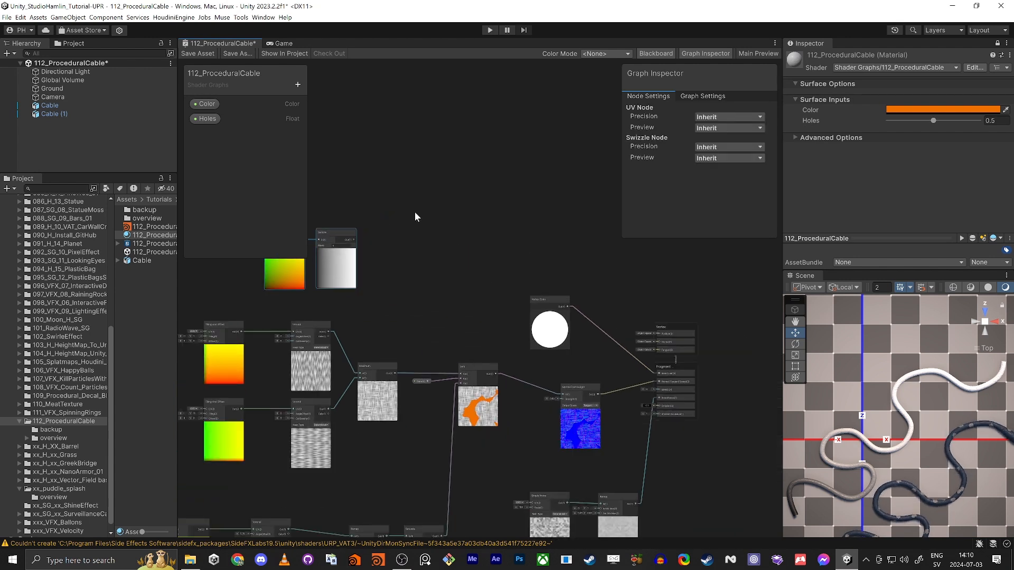
key("shift+space")
middle_click_drag(358, 228, 541, 338)
scroll(410, 296, "up", 3)
scroll(399, 285, "down", 1)
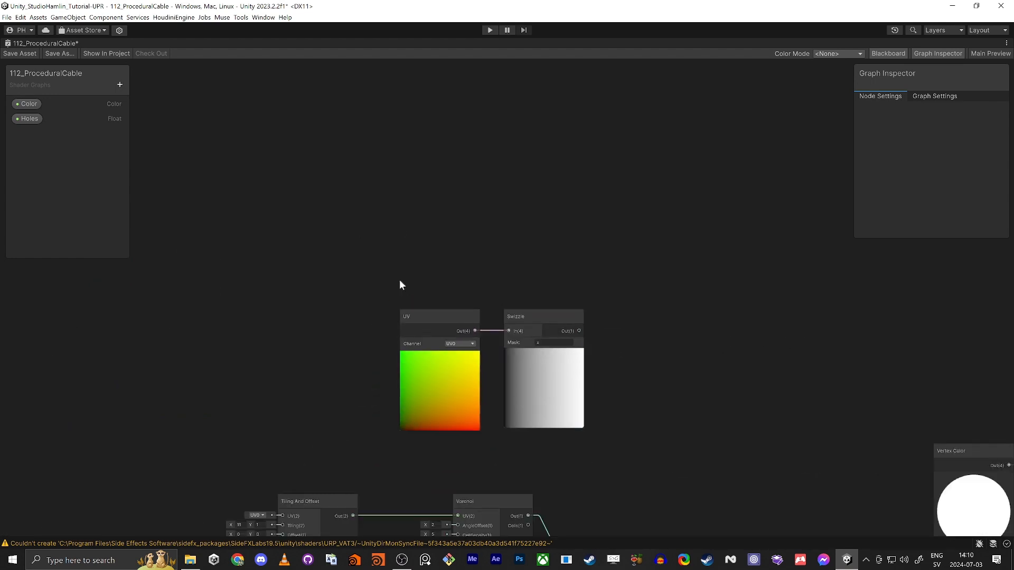
left_click_drag(520, 346, 387, 181)
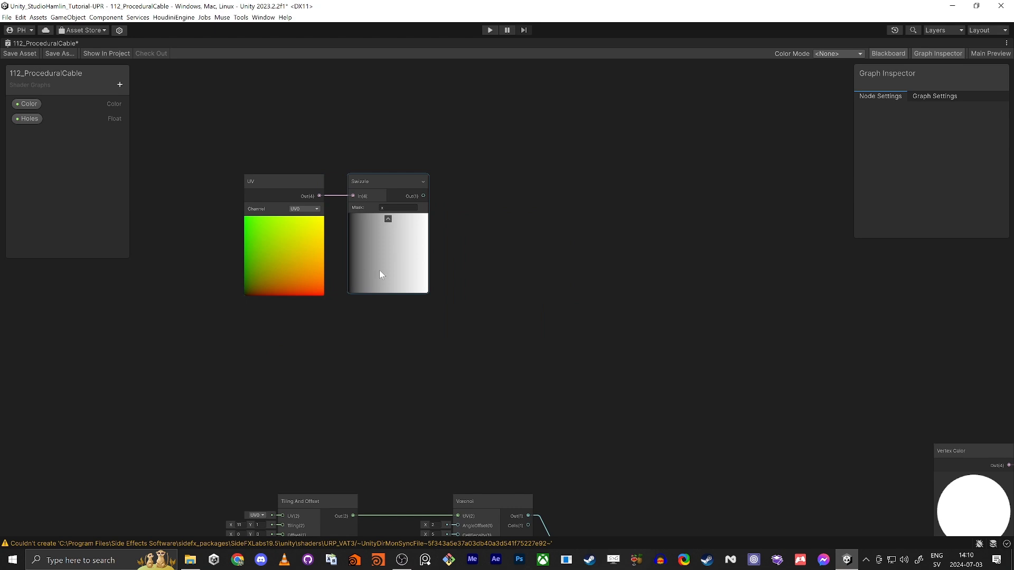
middle_click_drag(492, 290, 371, 248)
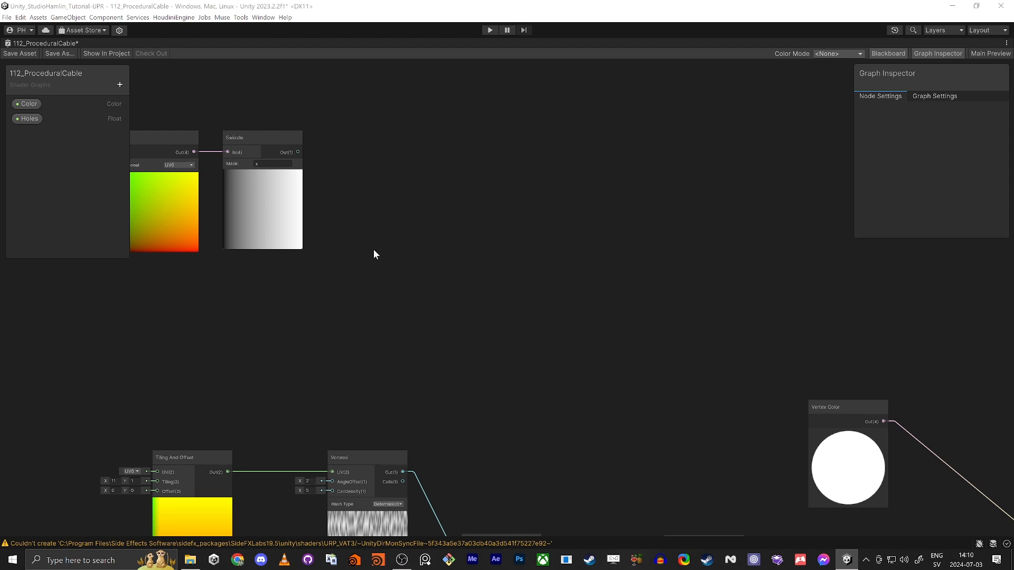
Step: Create an Add node with the Swizzle output wired into input A
key("space")
type("add")
key("Return")
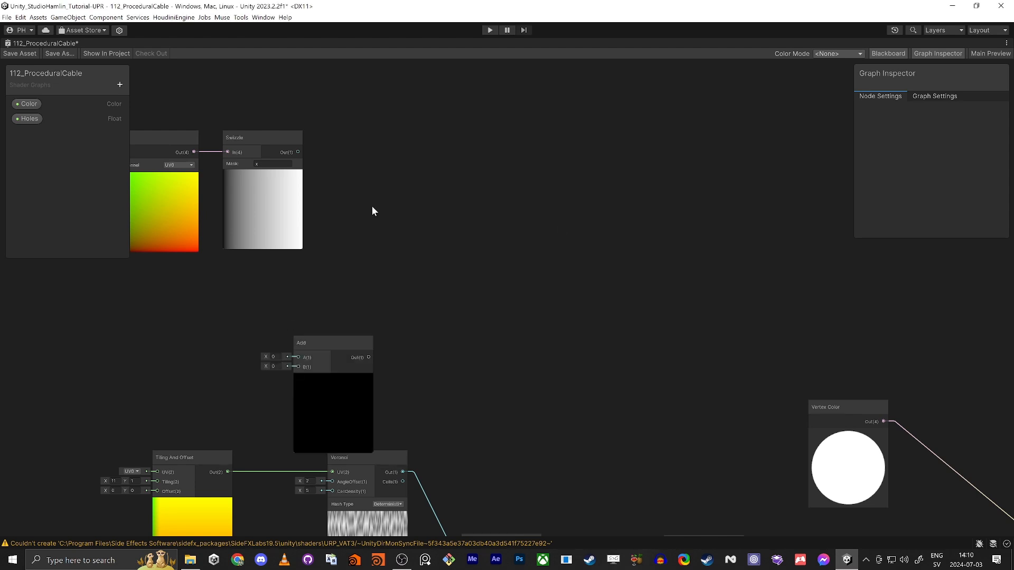
left_click_drag(299, 152, 416, 249)
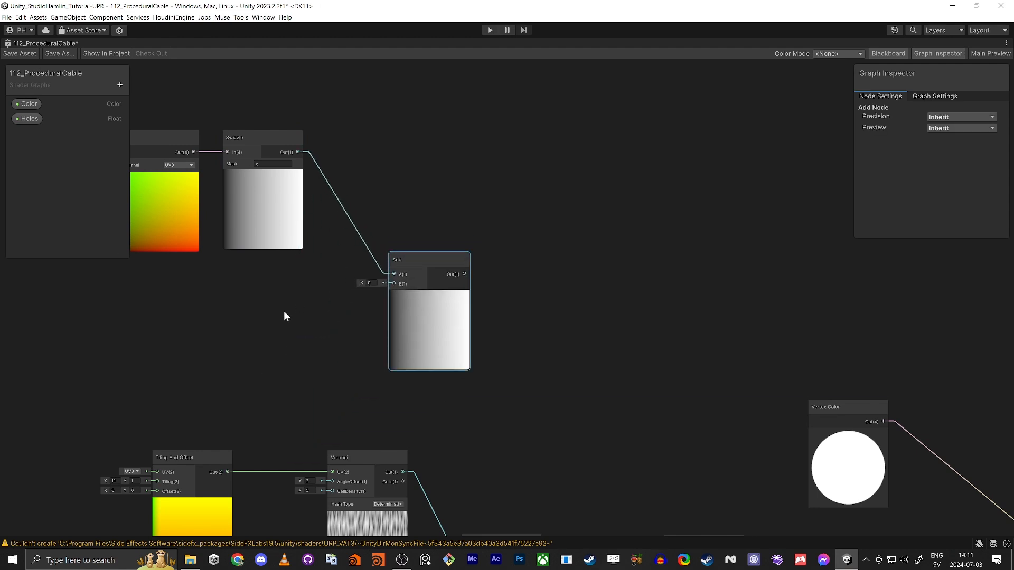
middle_click_drag(285, 315, 403, 322)
left_click(401, 324)
Step: Create a Float property named 'Speed' and wire it into the Add node's B input
key("space")
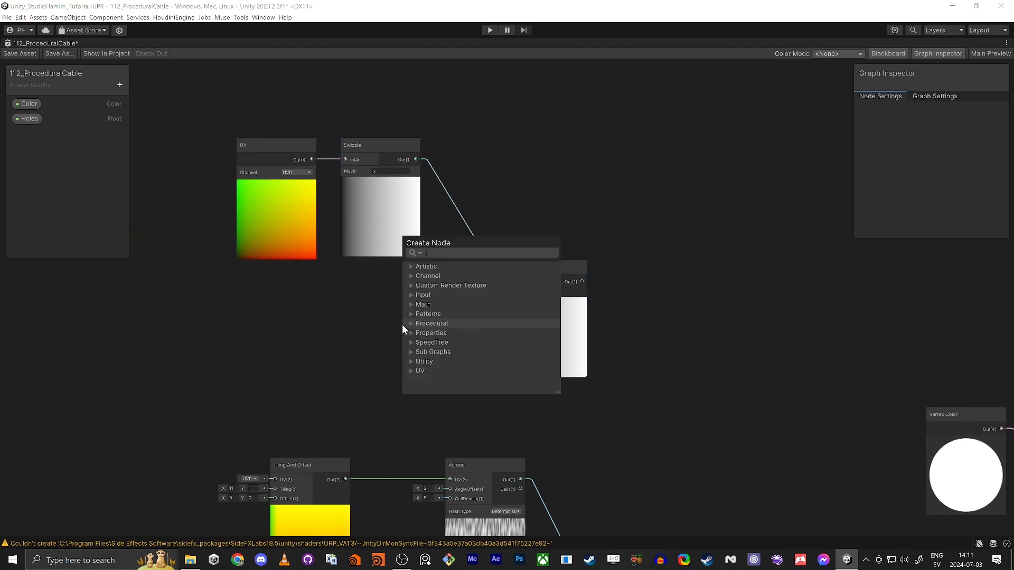
type("t")
key("BackSpace")
type("s")
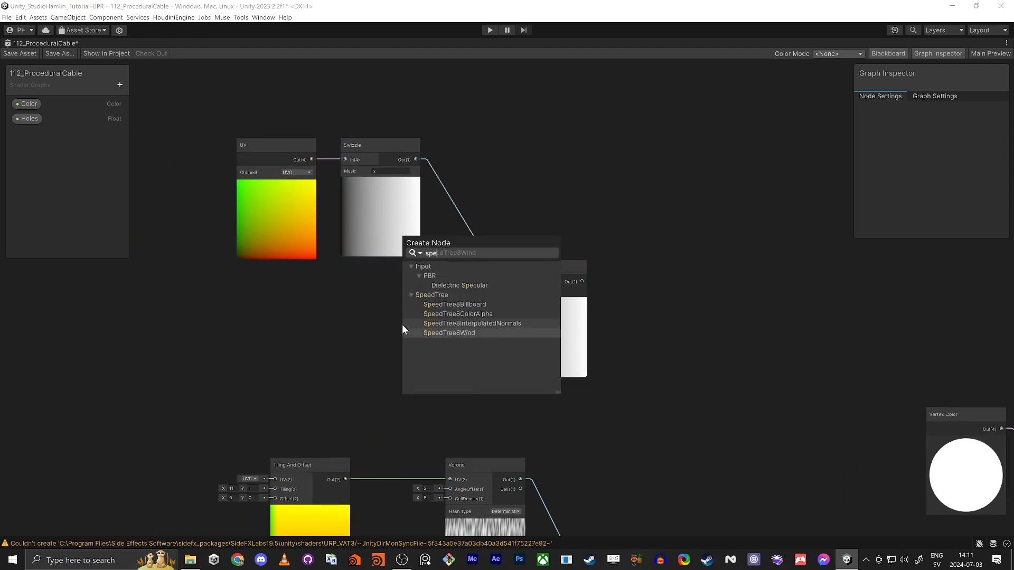
key("BackSpace")
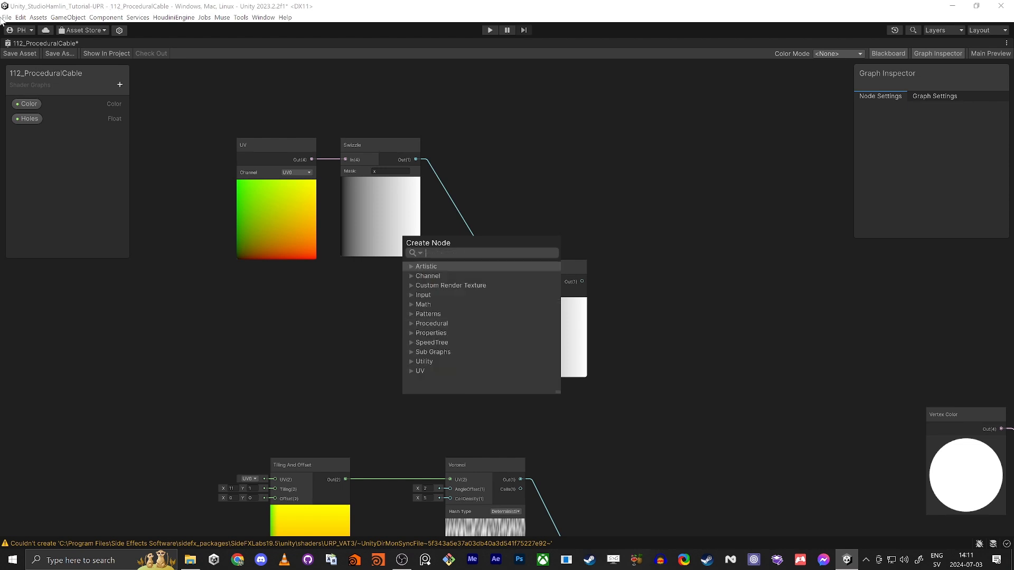
key("Escape")
left_click(119, 82)
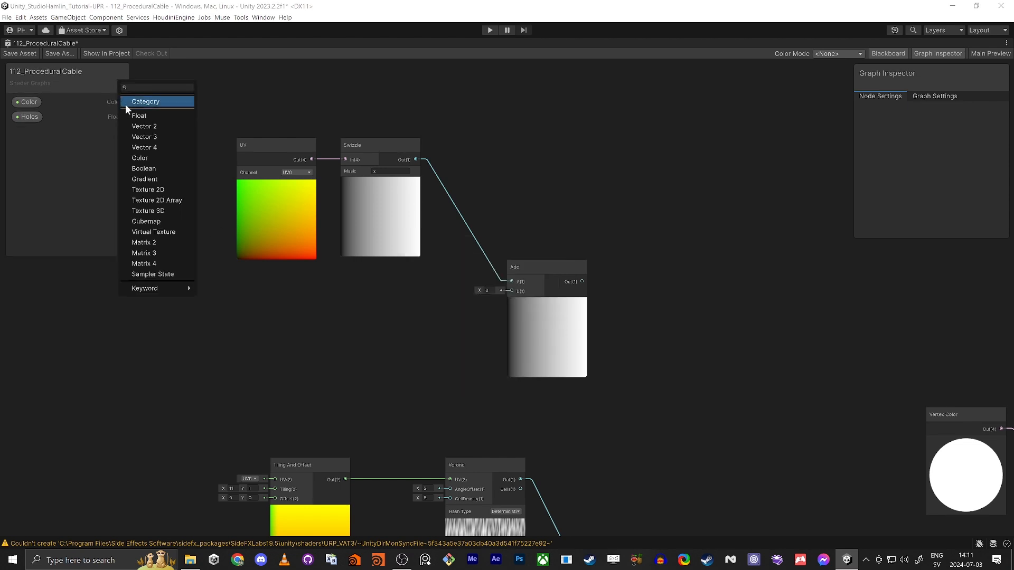
left_click(140, 116)
type("Speed")
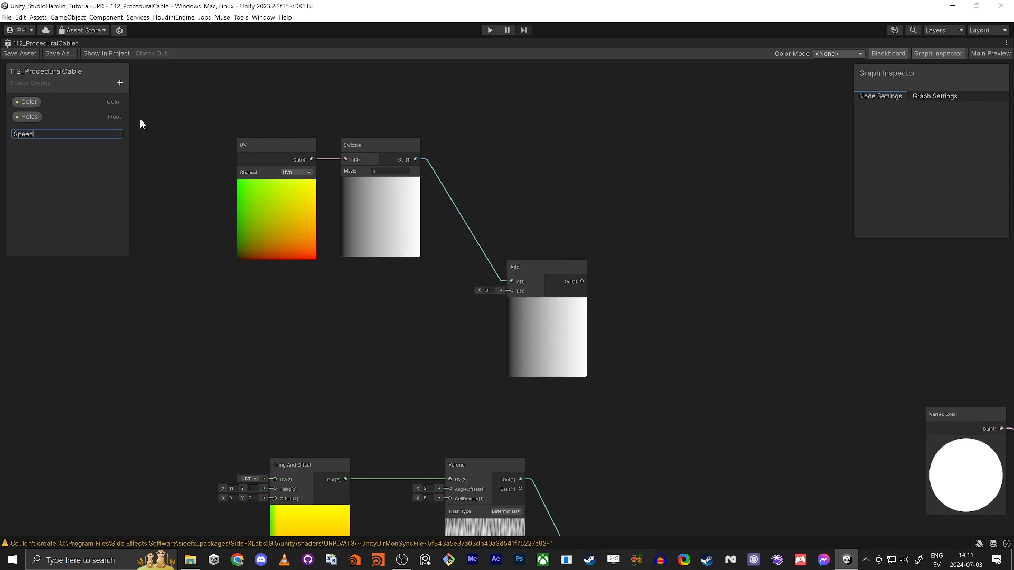
key("Return")
left_click_drag(21, 133, 358, 373)
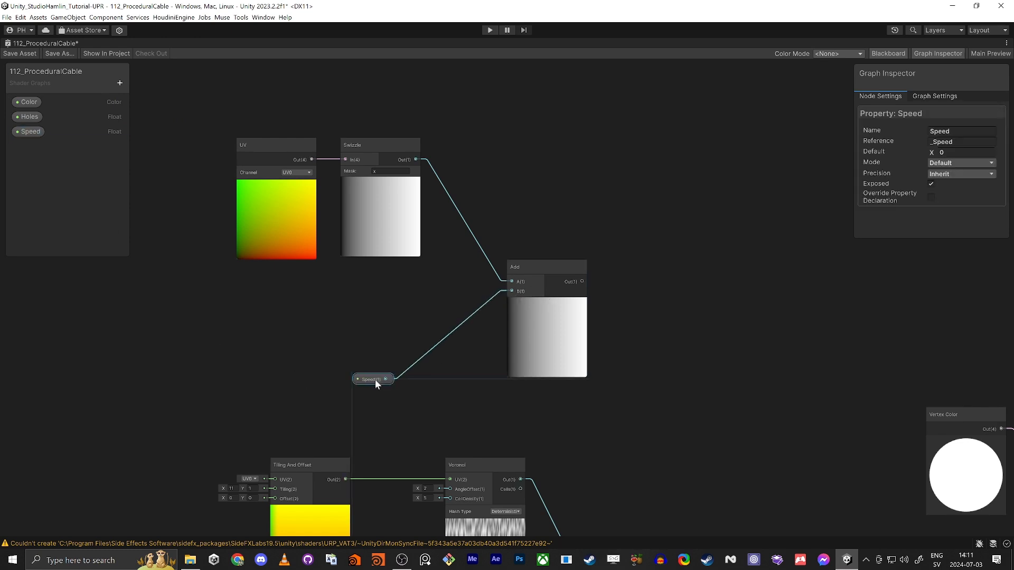
left_click_drag(374, 379, 366, 357)
Step: Make Speed a 0–1 slider with default value 1
left_click(961, 162)
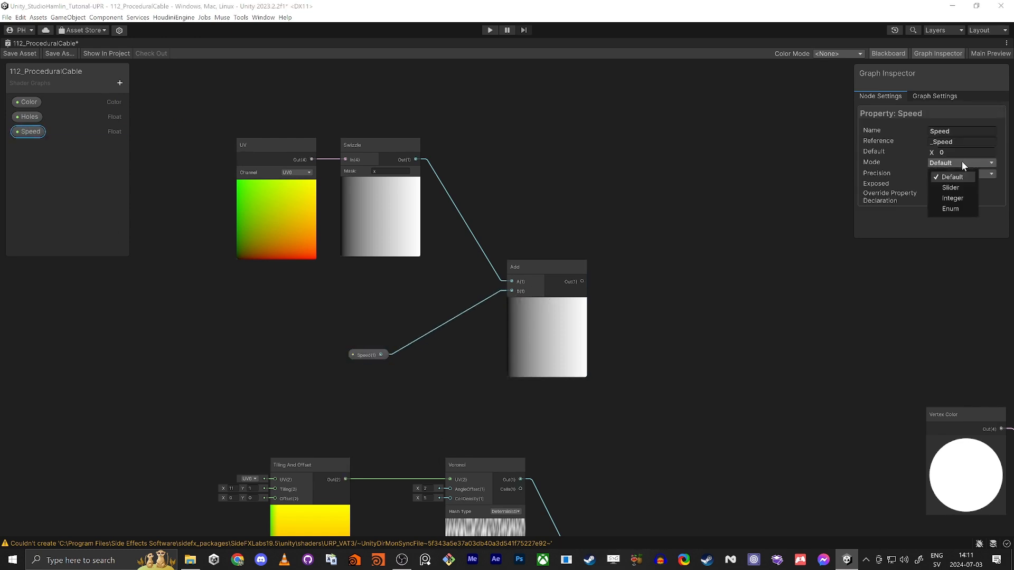
left_click(952, 186)
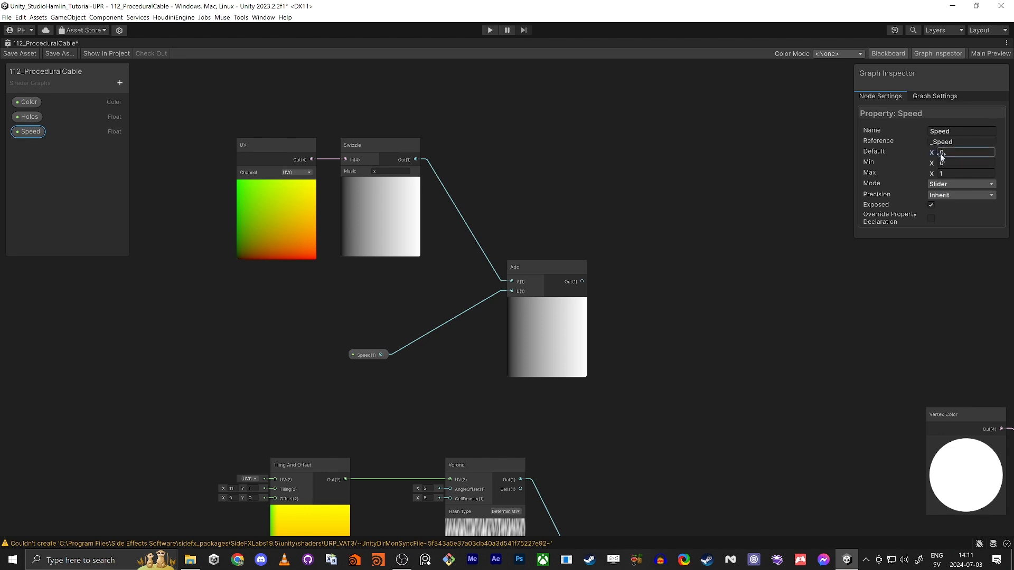
left_click_drag(940, 153, 986, 157)
key("ctrl+z")
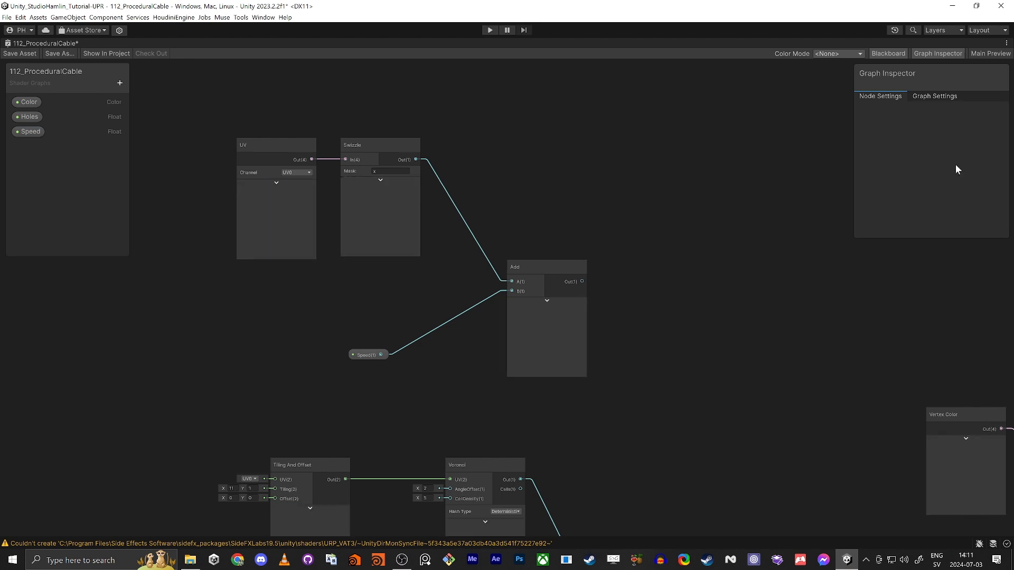
middle_click_drag(612, 362, 445, 344)
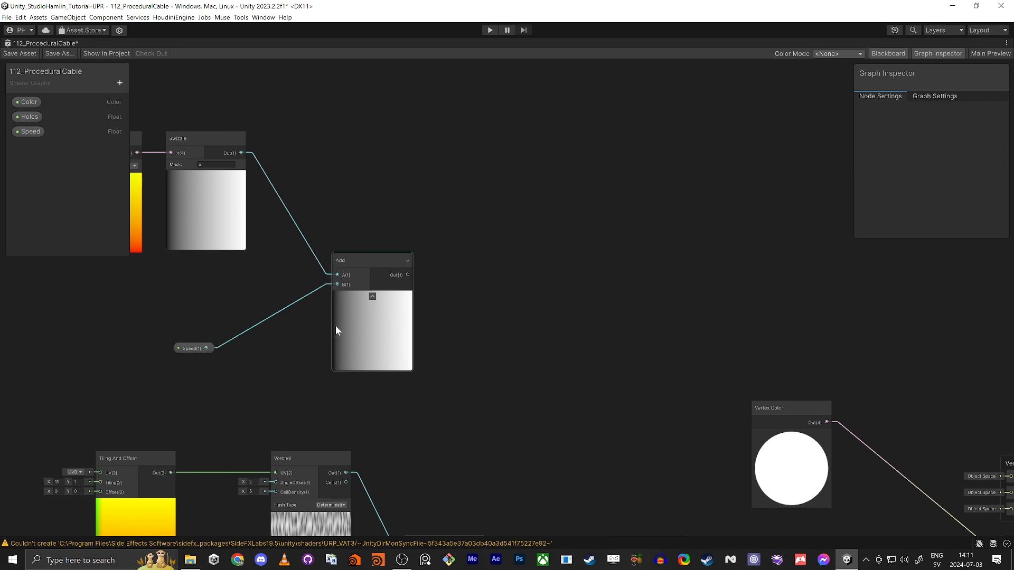
left_click(188, 349)
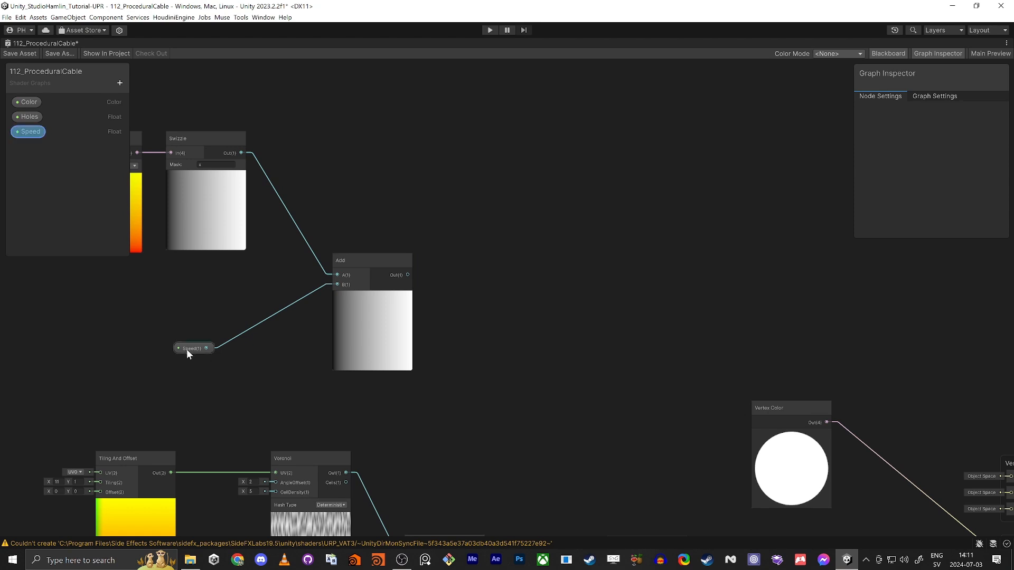
left_click(965, 152)
key("BackSpace")
type("1")
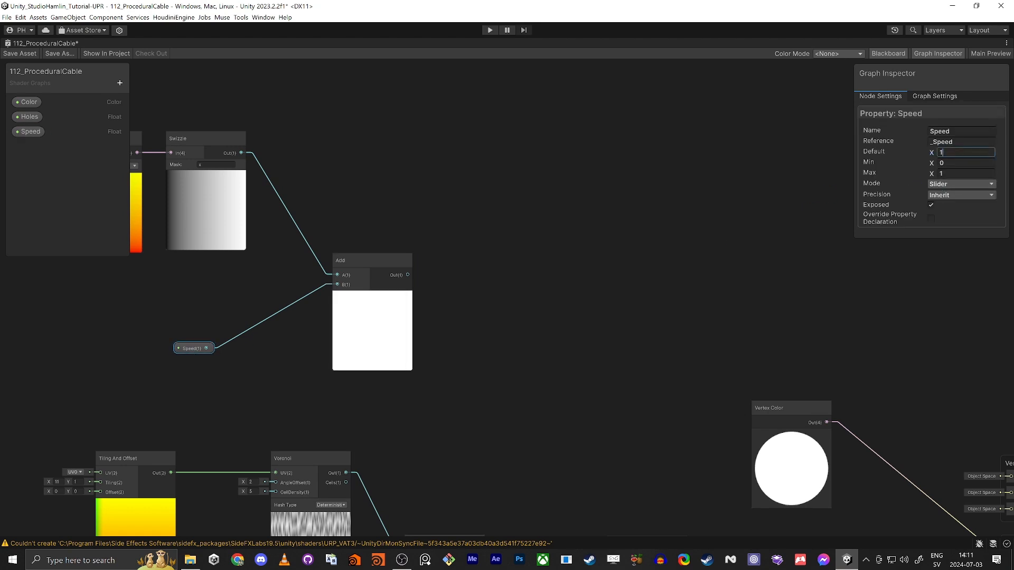
left_click(712, 305)
left_click(332, 333)
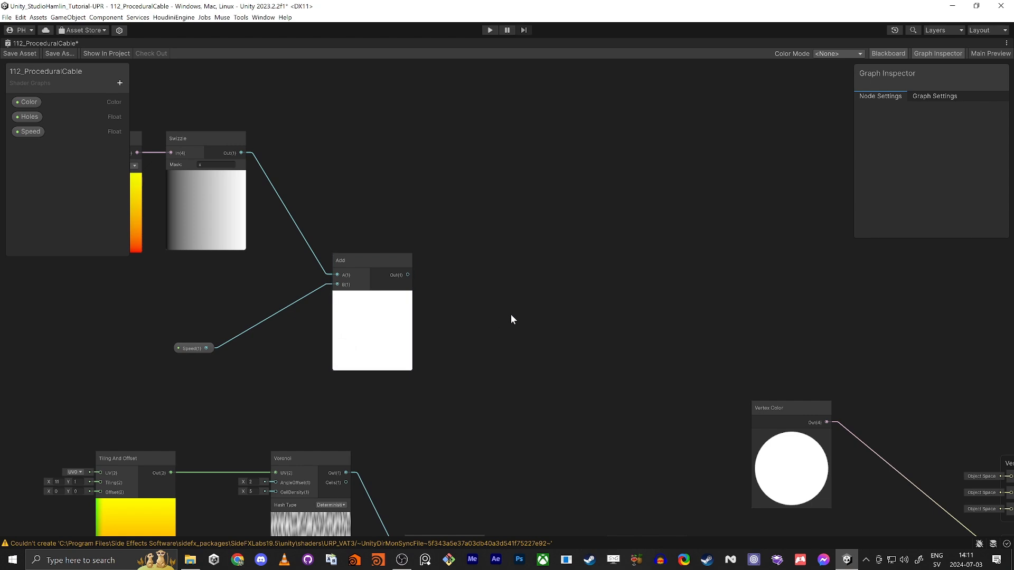
scroll(518, 309, "up", 1)
middle_click_drag(517, 308, 492, 315)
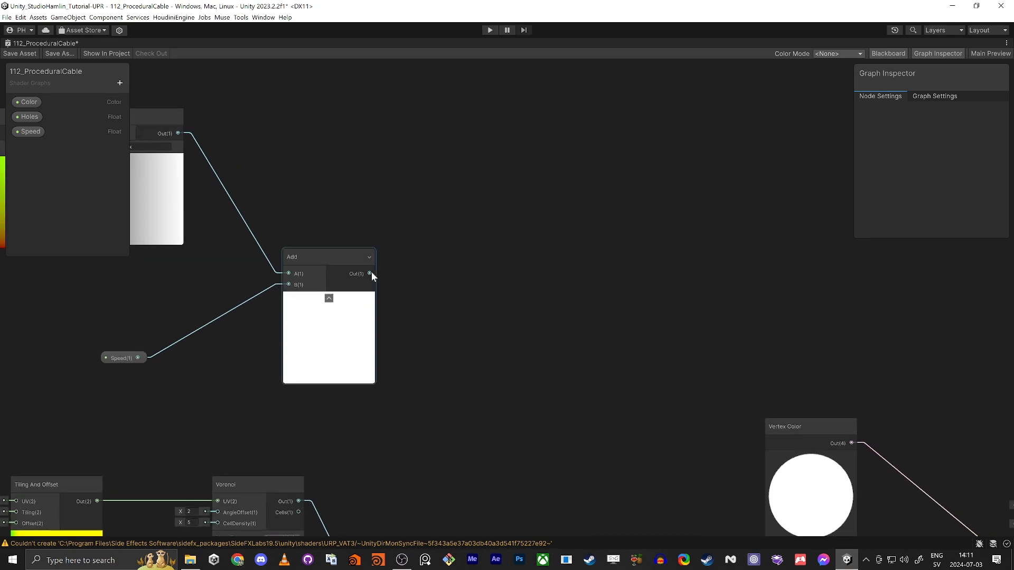
Step: Add a Modulo node fed by the Add output
left_click_drag(370, 273, 447, 281)
type("mod")
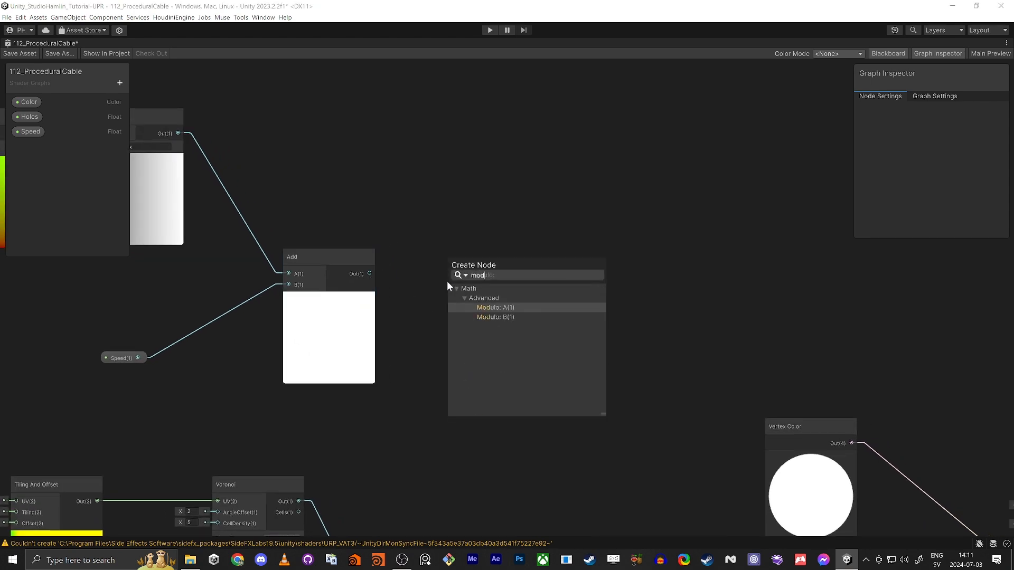
key("Return")
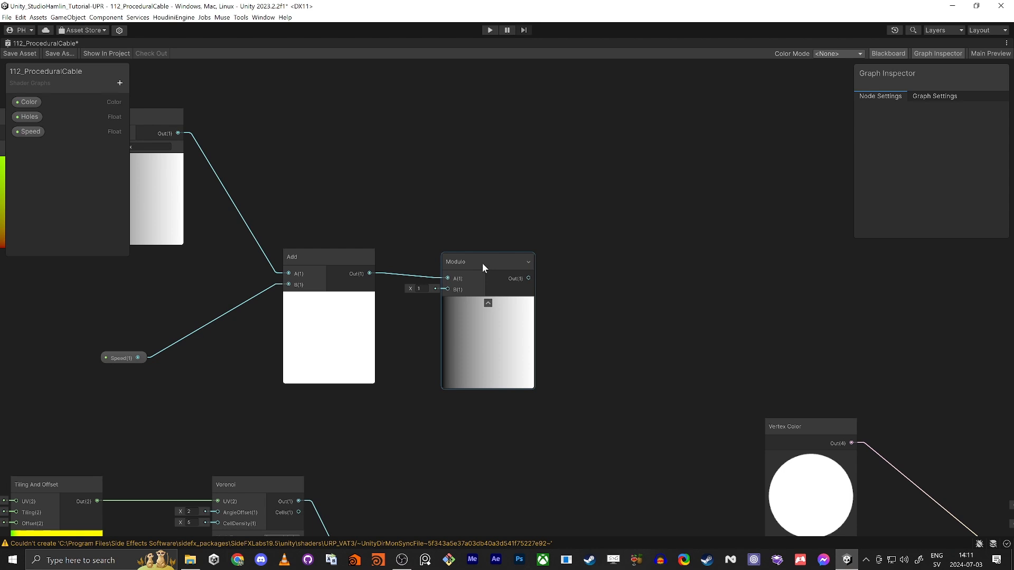
left_click(498, 256)
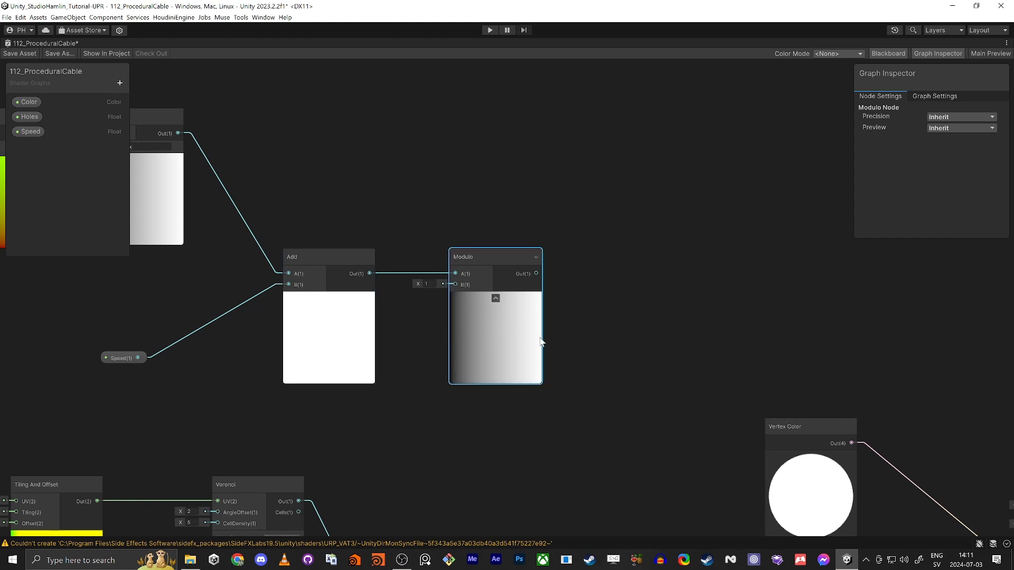
Step: Set Speed's default to 0.5 and nudge the Modulo node left
left_click(141, 359)
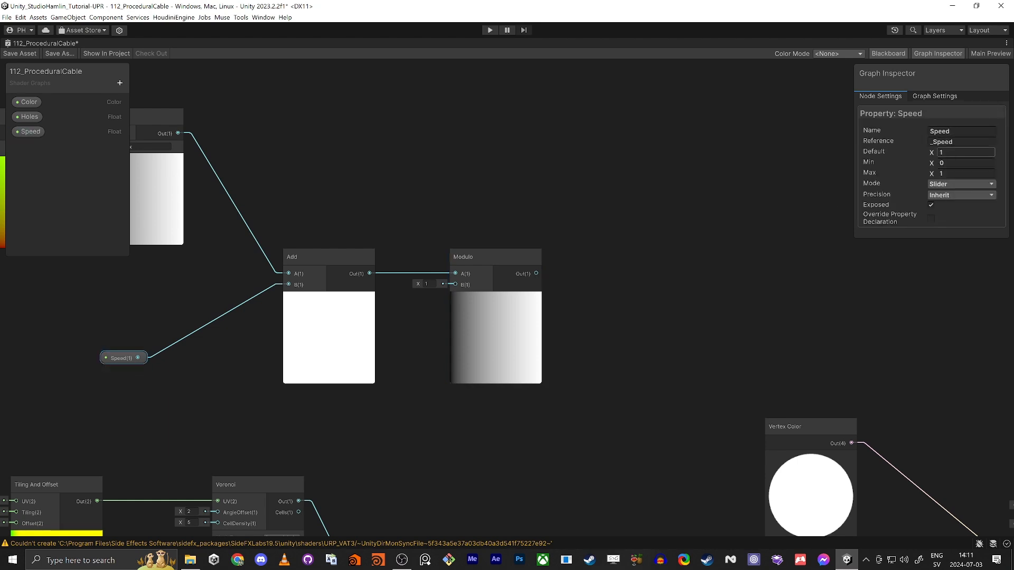
type("0.5")
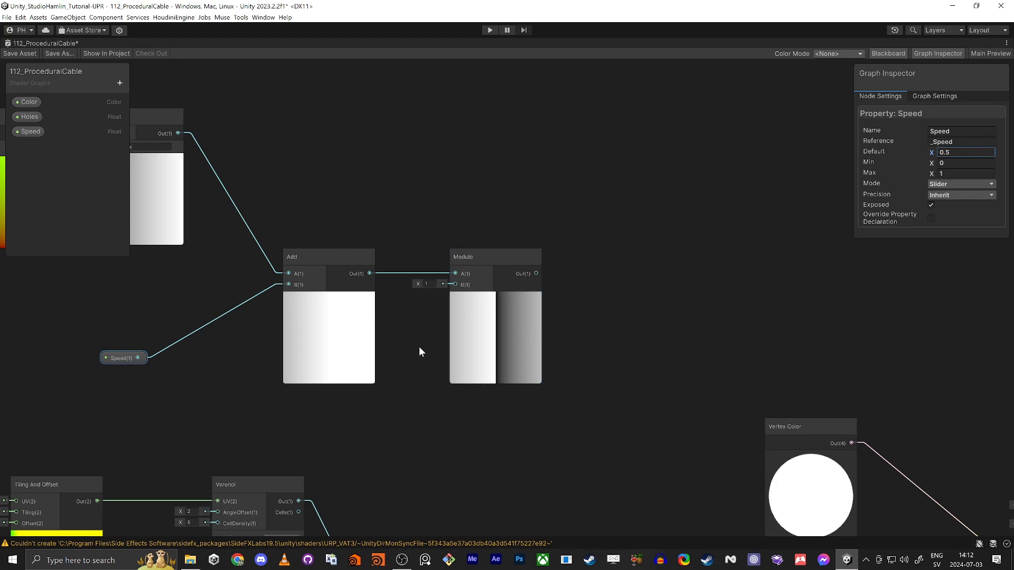
left_click_drag(495, 257, 464, 257)
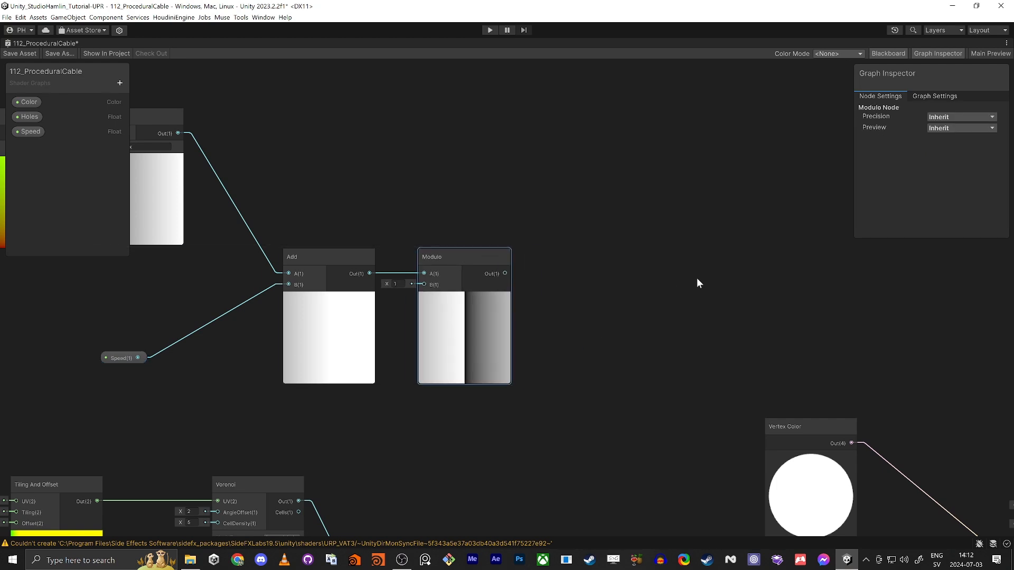
middle_click_drag(697, 278, 587, 273)
left_click(434, 305)
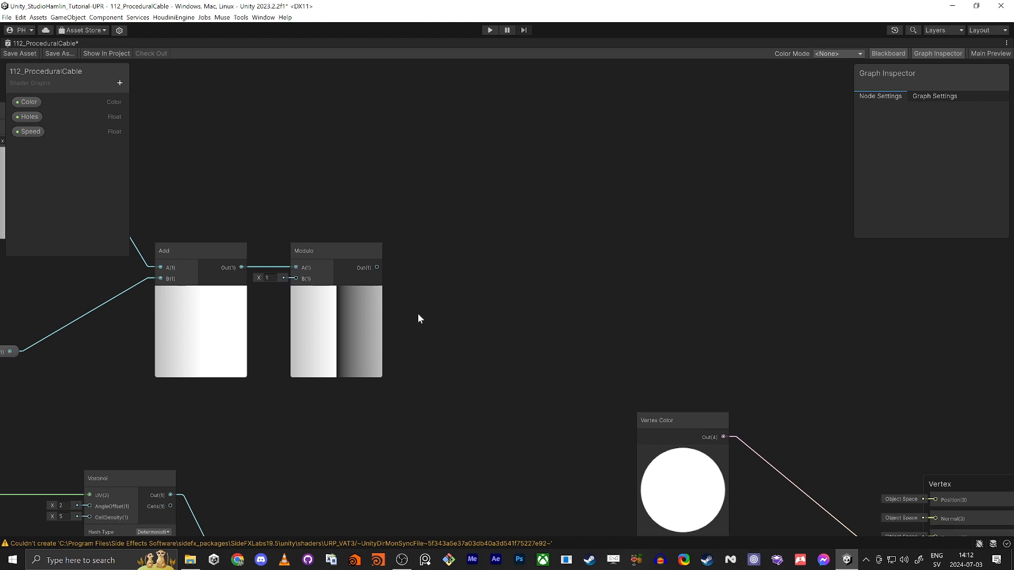
Step: Add an Absolute node to the graph and place it to the right
middle_click_drag(417, 314, 449, 296)
key("space")
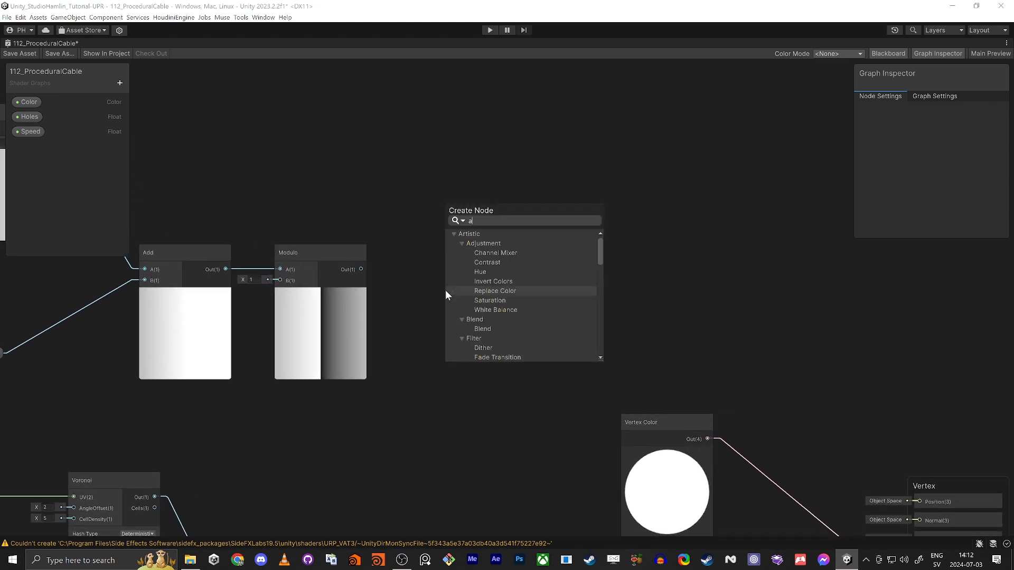
type("abs")
key("Return")
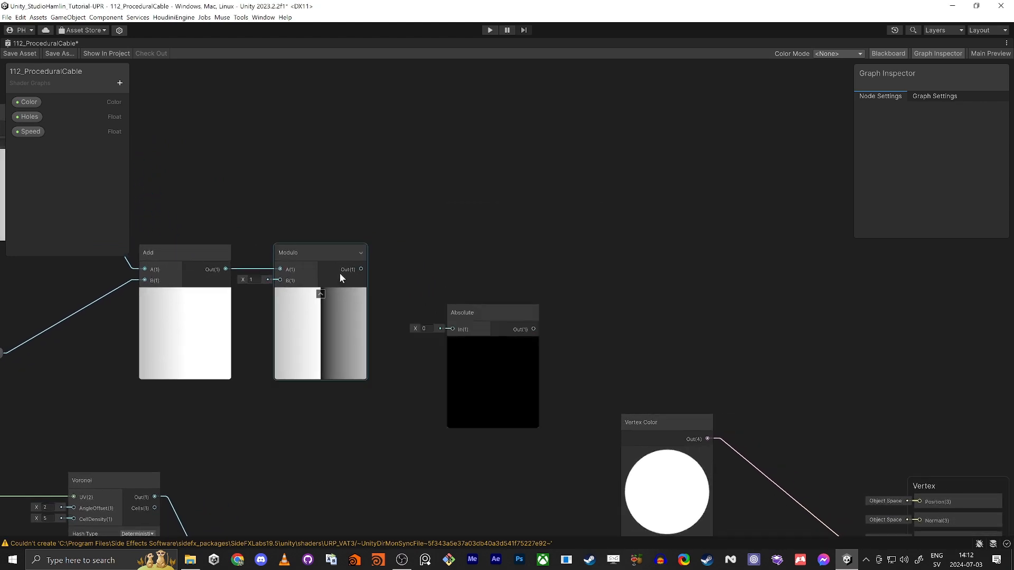
left_click_drag(476, 313, 715, 193)
left_click(445, 322)
Step: Add a Subtract node taking Modulo's output as A, with B set to 0.5
key("space")
type("subtract")
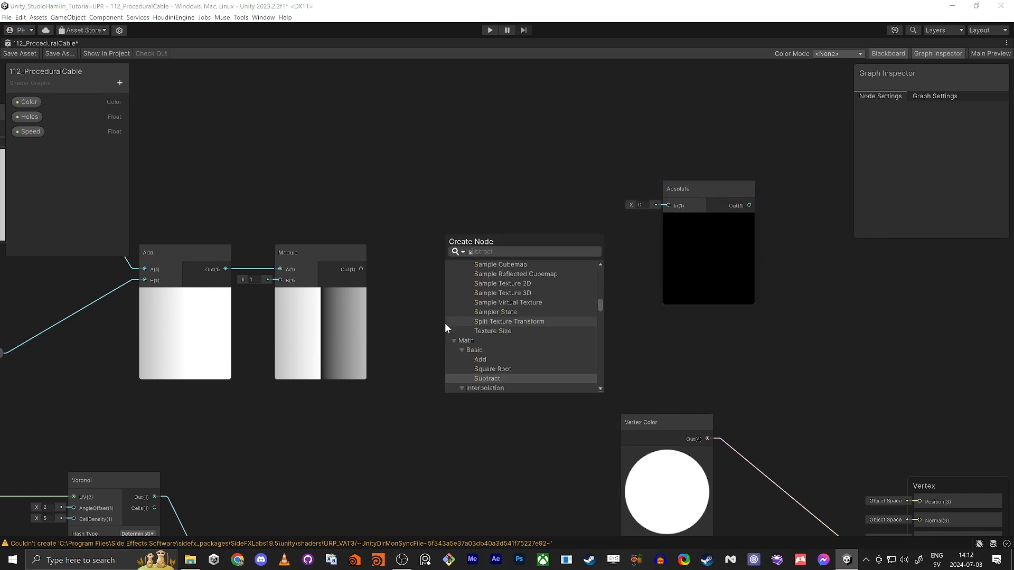
key("Return")
left_click_drag(479, 344, 486, 264)
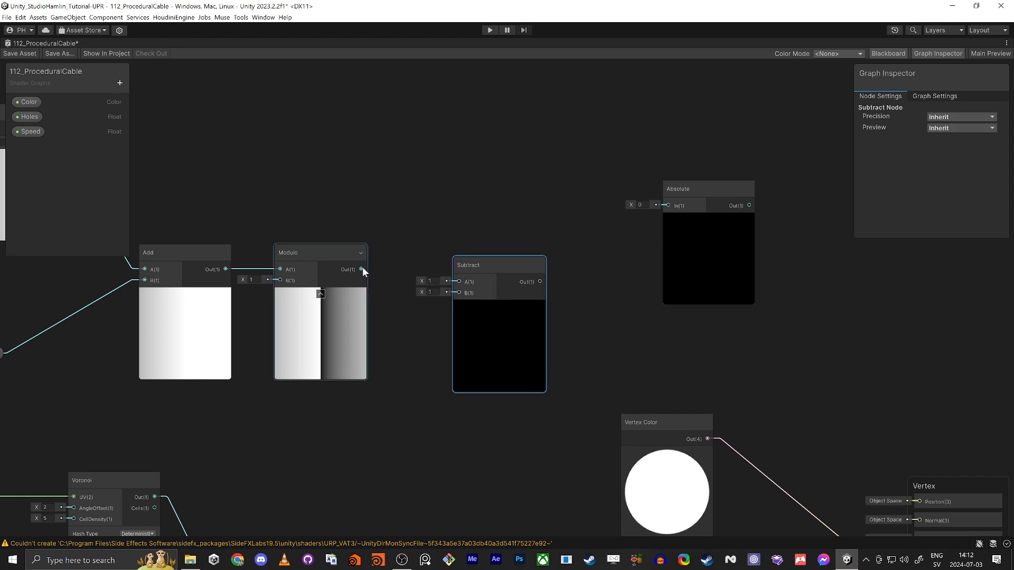
left_click_drag(361, 270, 458, 281)
left_click(433, 293)
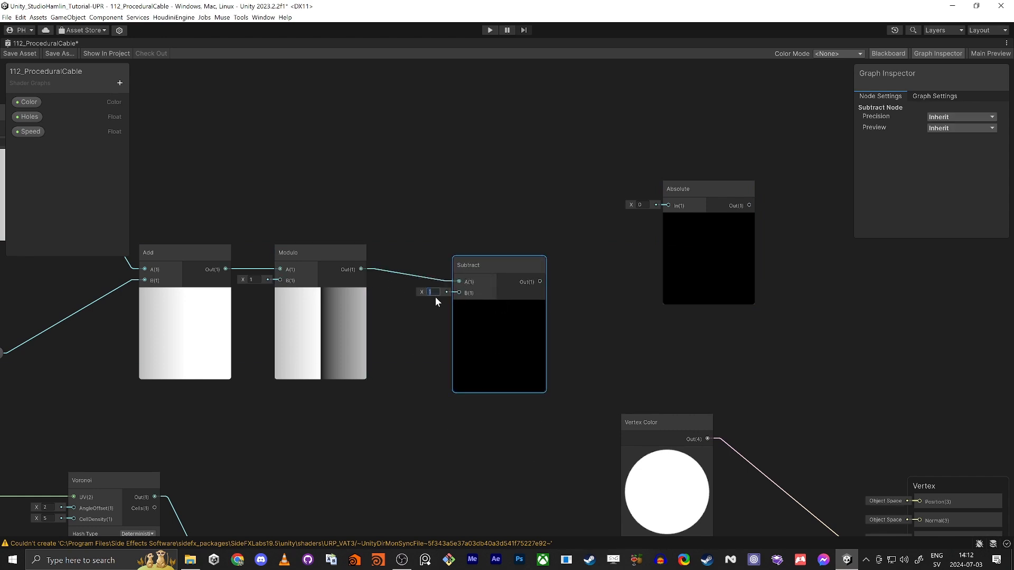
type("0.5")
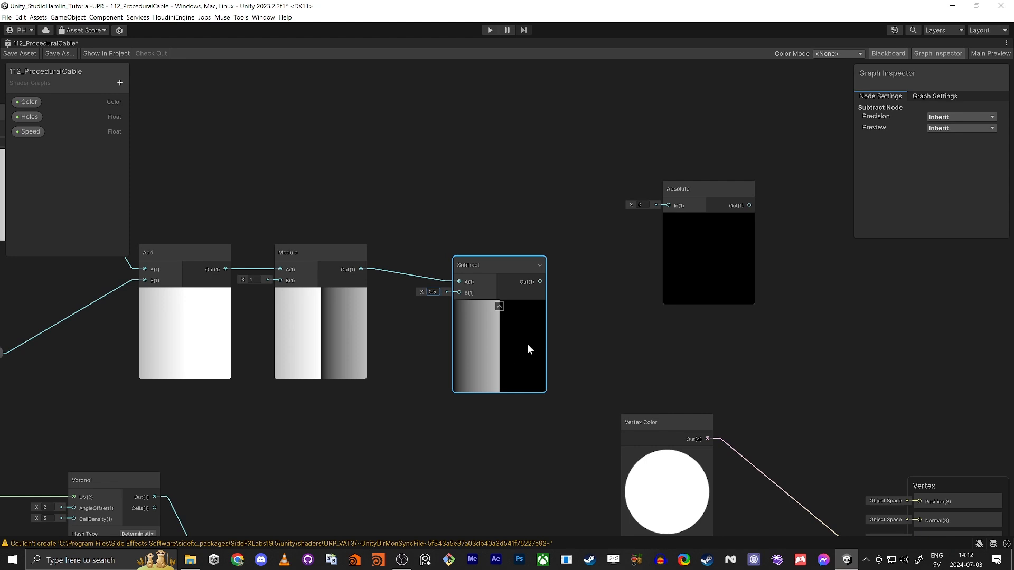
Step: Wire the Subtract output into the Absolute node and position it beside Subtract
left_click_drag(714, 192, 681, 228)
scroll(671, 246, "up", 7)
scroll(661, 242, "down", 2)
middle_click_drag(483, 346, 496, 316)
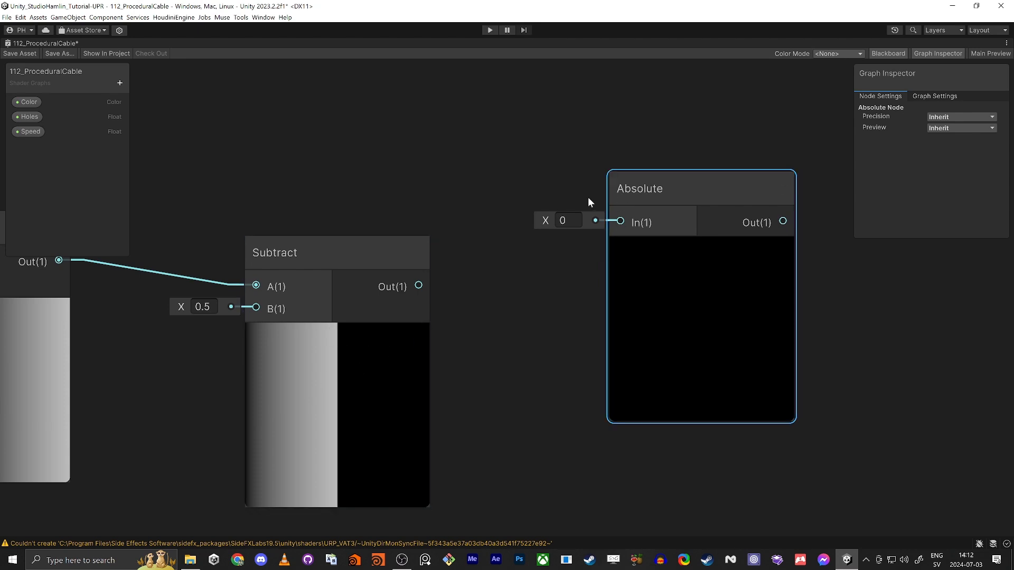
left_click_drag(619, 221, 419, 287)
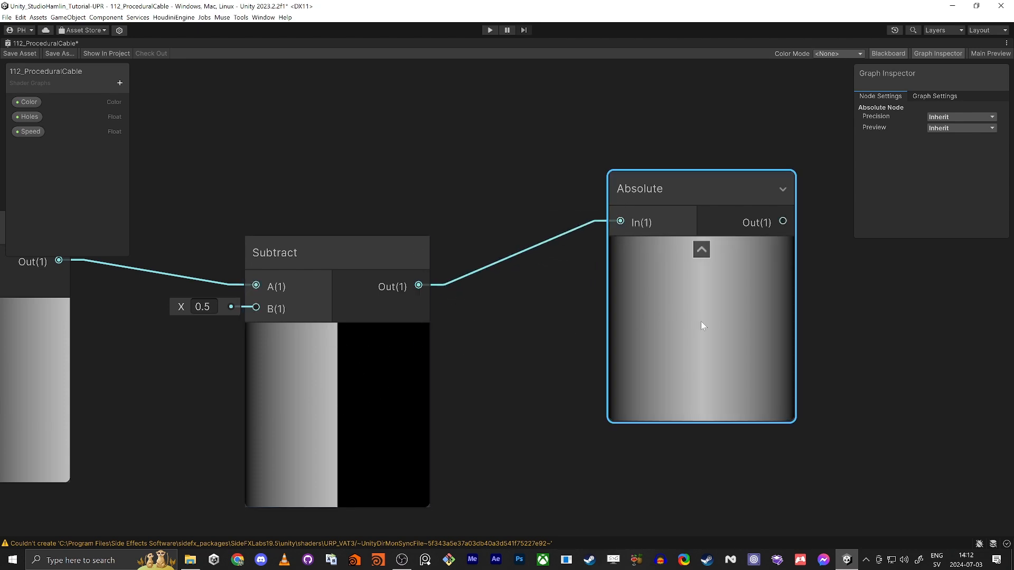
scroll(629, 343, "down", 5)
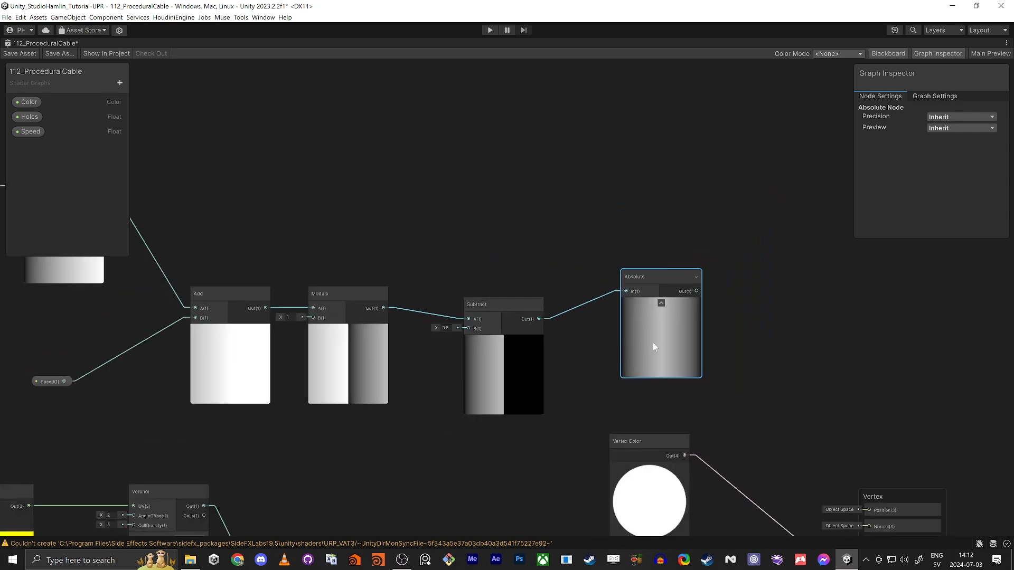
left_click_drag(641, 280, 577, 279)
scroll(781, 303, "down", 2)
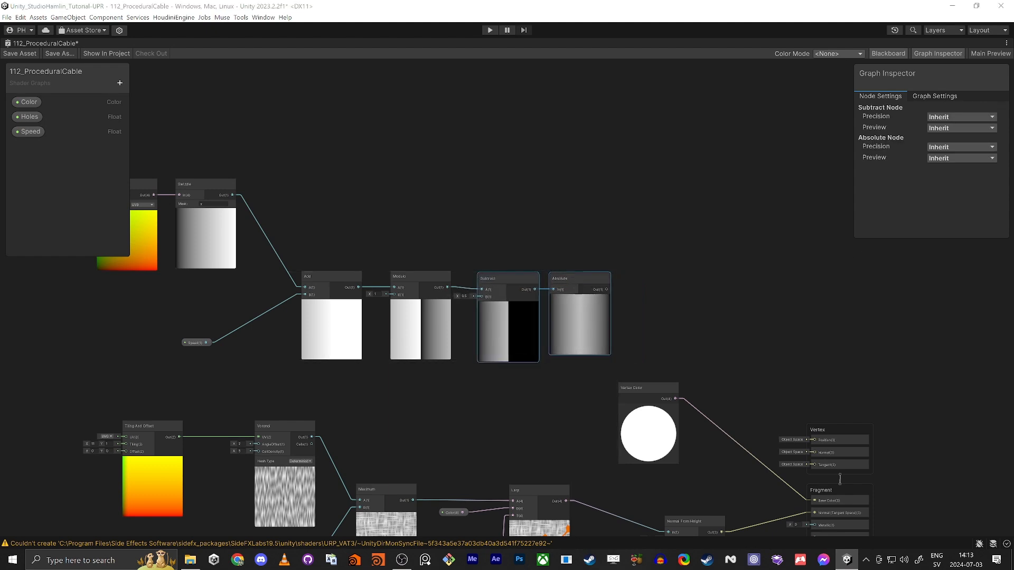
Step: Add a Color Mask node fed by Absolute and set its mask colour to white
key("space")
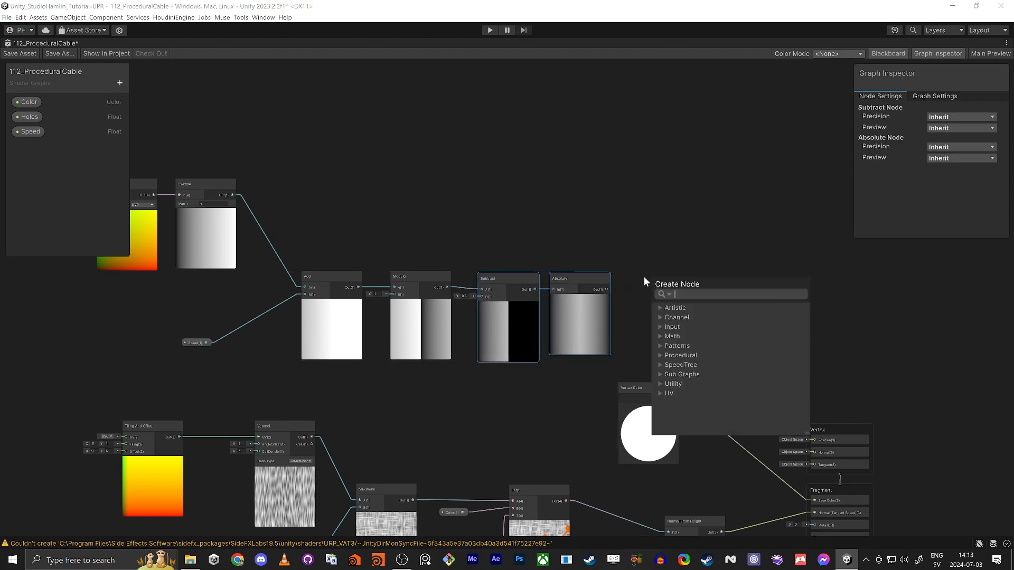
type("colormas")
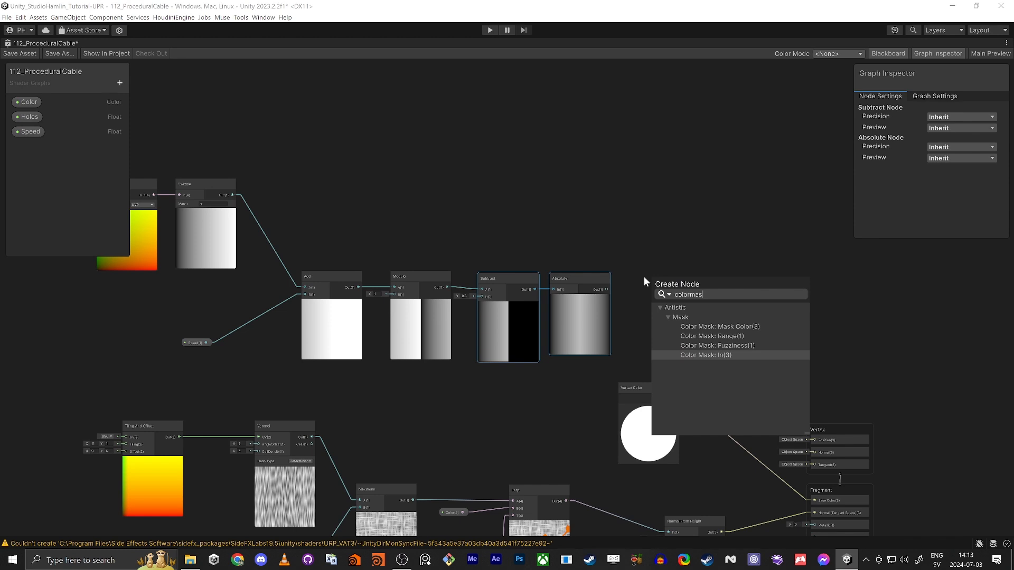
key("Return")
scroll(639, 286, "up", 4)
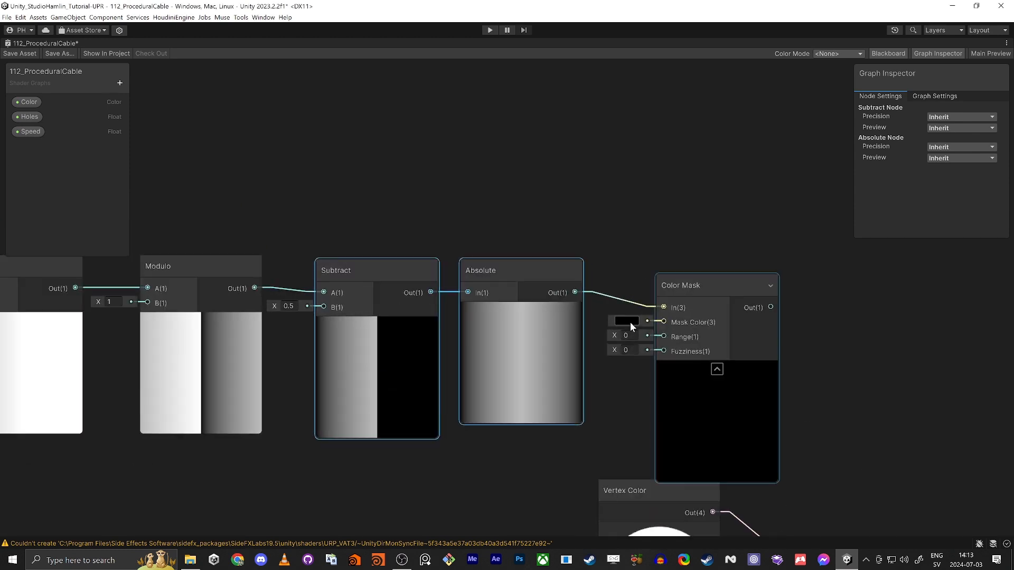
left_click(630, 322)
left_click_drag(680, 374, 650, 319)
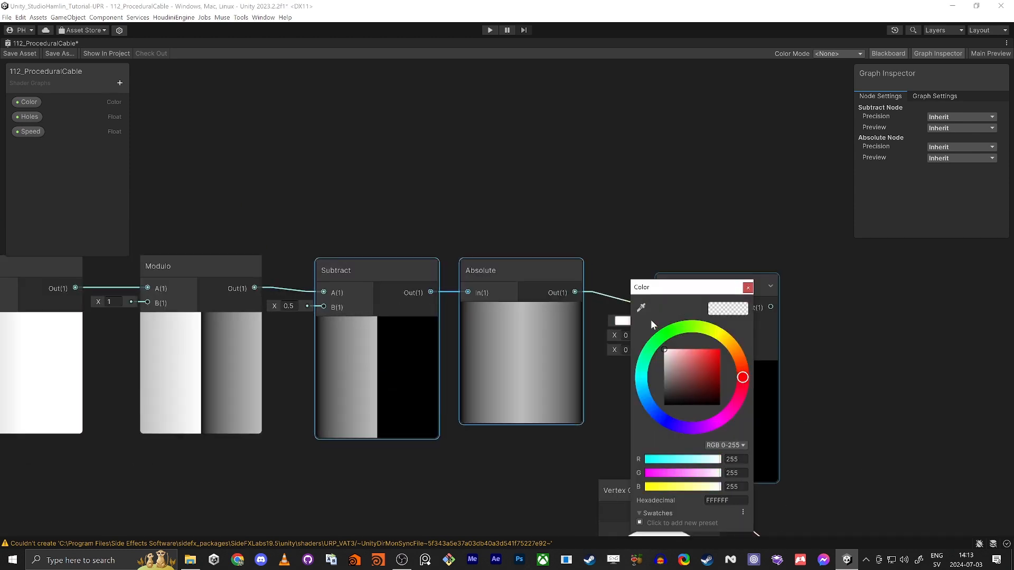
left_click(749, 285)
left_click_drag(749, 285, 764, 266)
Step: Experiment with the mask's Range and Fuzziness, trying values up to 1
left_click_drag(631, 319, 638, 328)
left_click(626, 338)
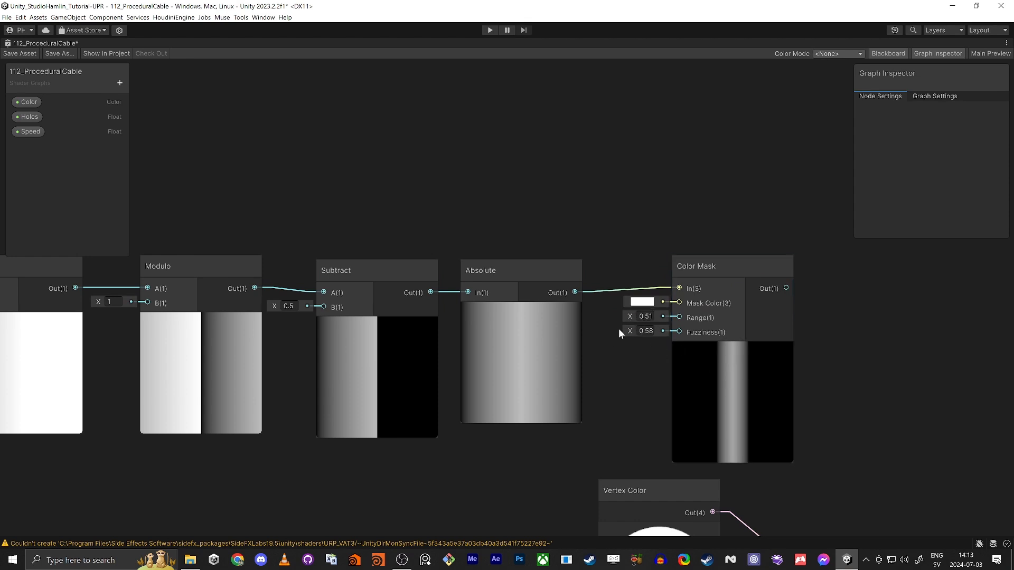
mouse_move(631, 331)
left_mouse_down()
mouse_move(635, 314)
mouse_move(631, 329)
left_mouse_up()
left_click(642, 330)
type("1")
key("Return")
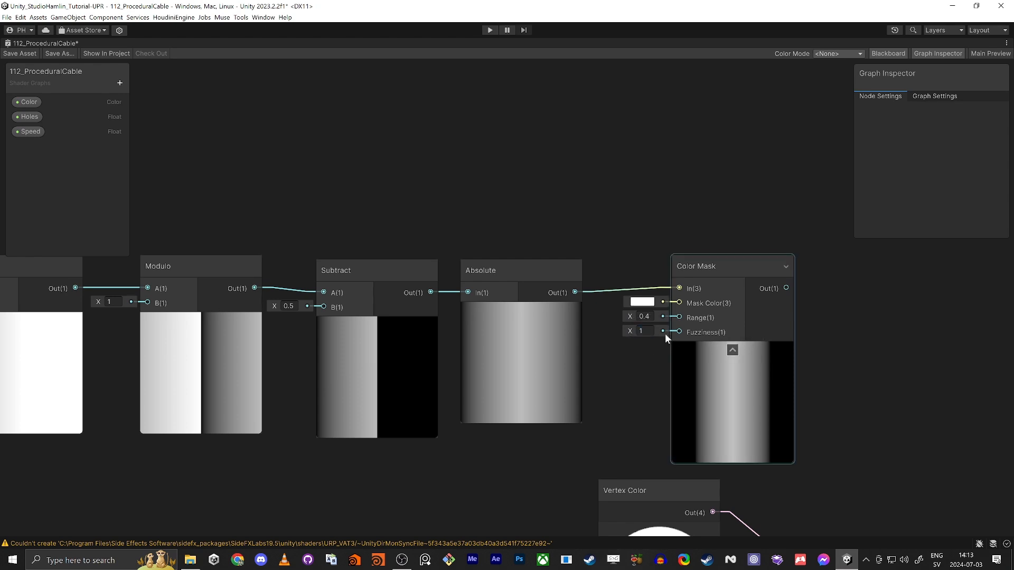
left_click(642, 316)
type("1")
key("Return")
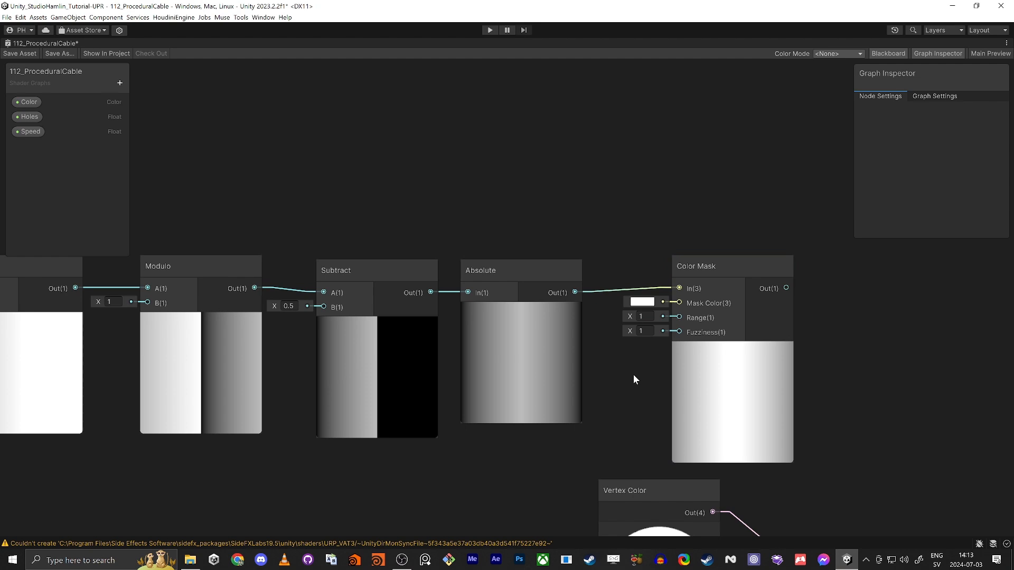
Step: Settle the mask at Fuzziness 0.11 and Range 0.93 for a narrow soft stripe
left_click(640, 330)
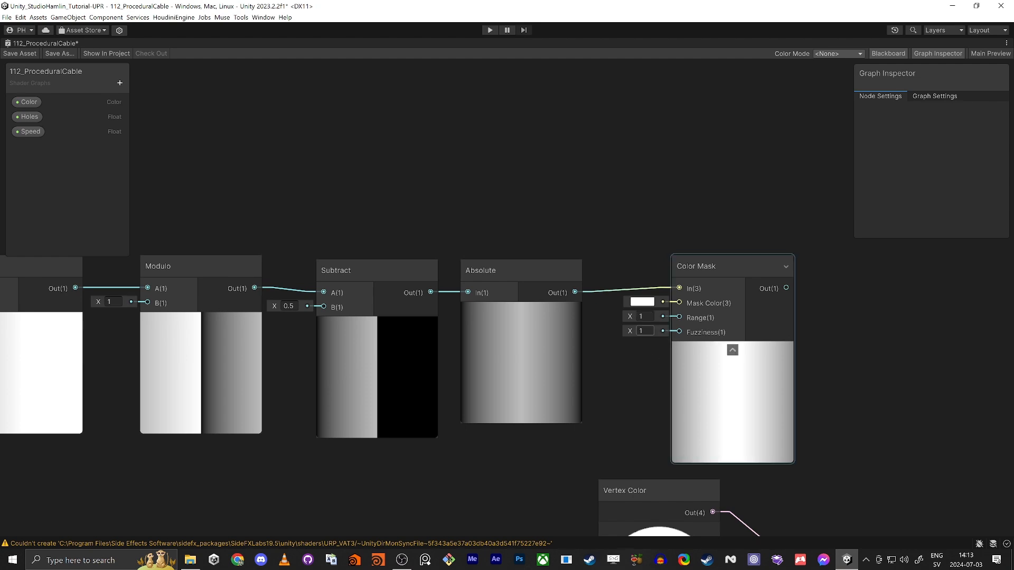
type("0")
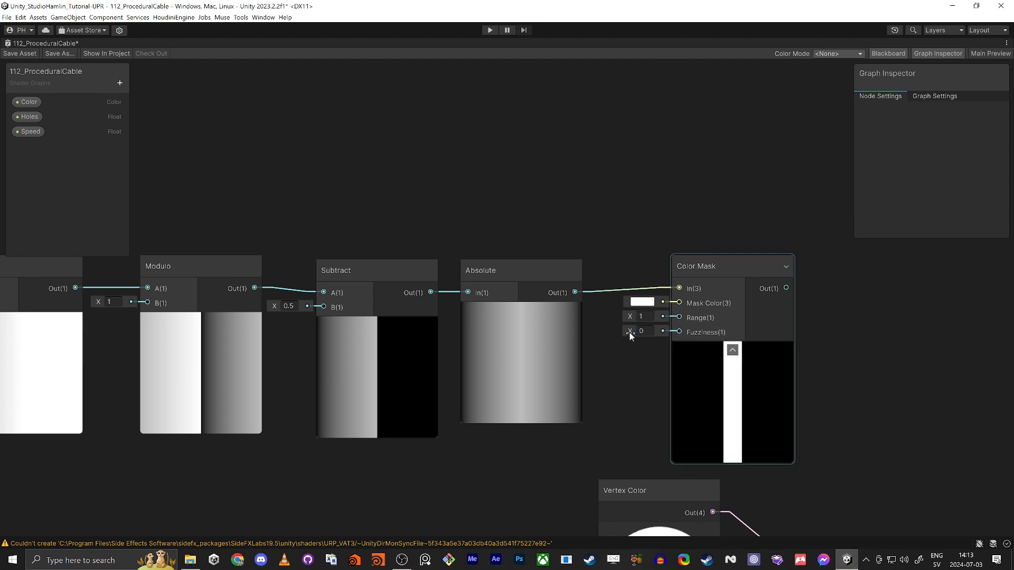
left_click_drag(629, 332, 633, 332)
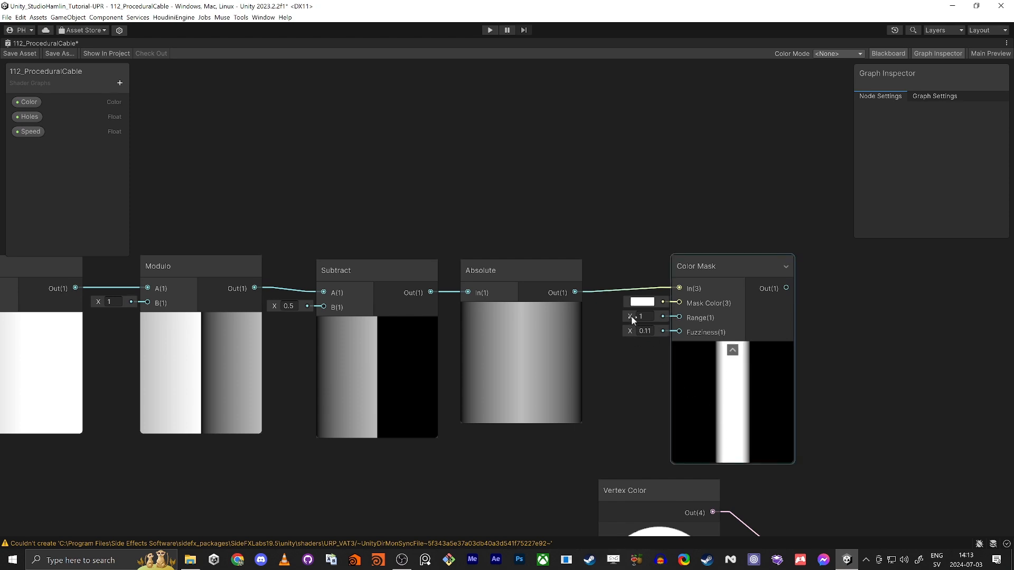
left_click_drag(631, 315, 631, 321)
middle_click_drag(616, 397, 375, 199)
scroll(380, 211, "down", 3)
middle_click_drag(533, 249, 667, 271)
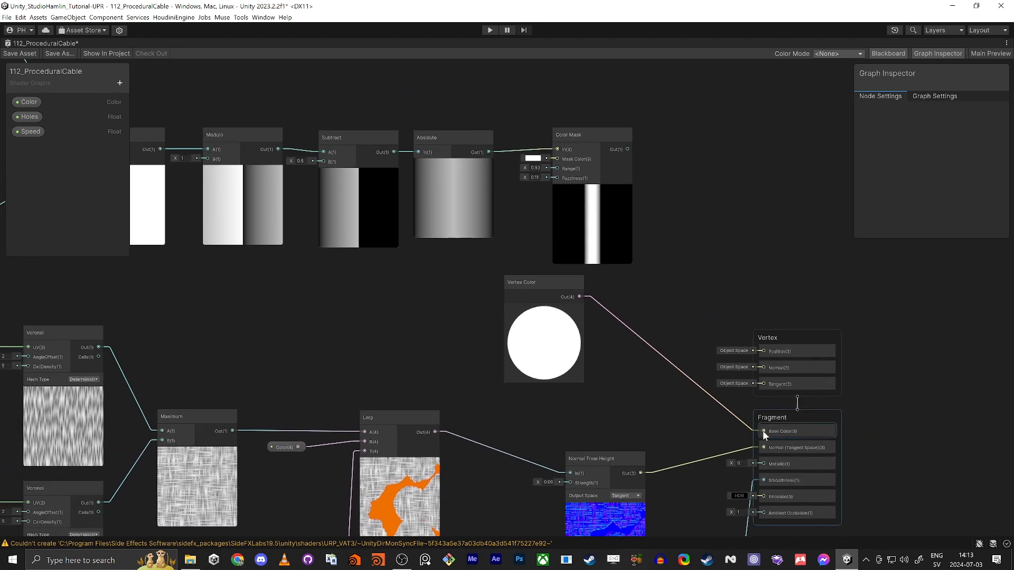
Step: Drive Base Color from the Color Mask output and save the shader graph
left_click_drag(763, 430, 628, 149)
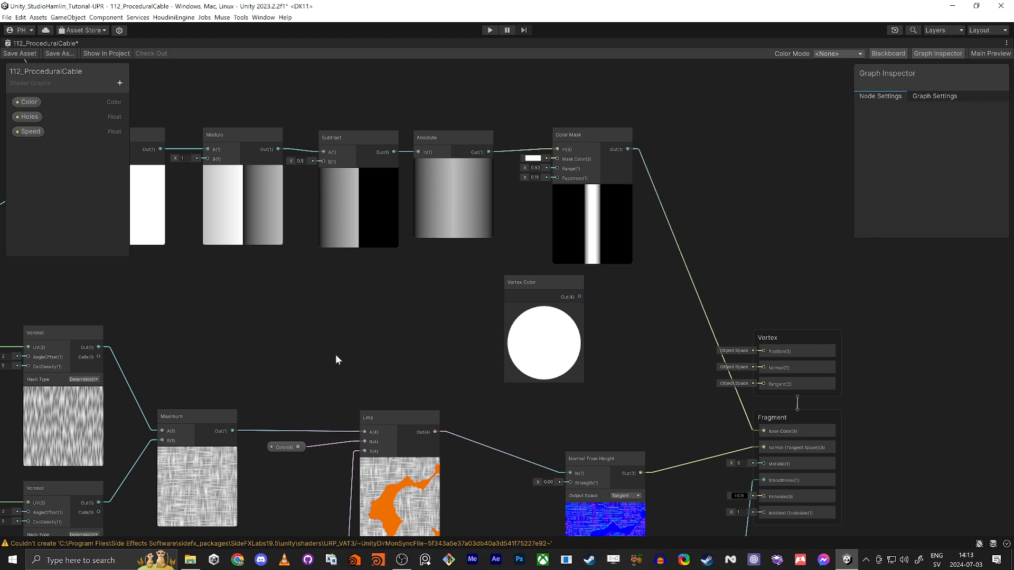
middle_click_drag(334, 353, 500, 375)
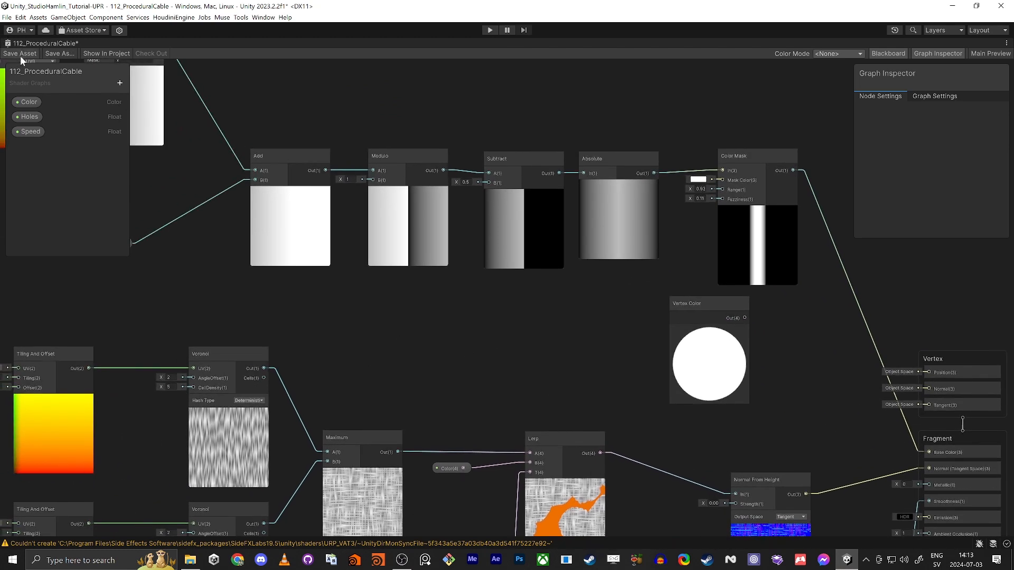
left_click(21, 56)
middle_click_drag(398, 317, 594, 360)
left_click(302, 286)
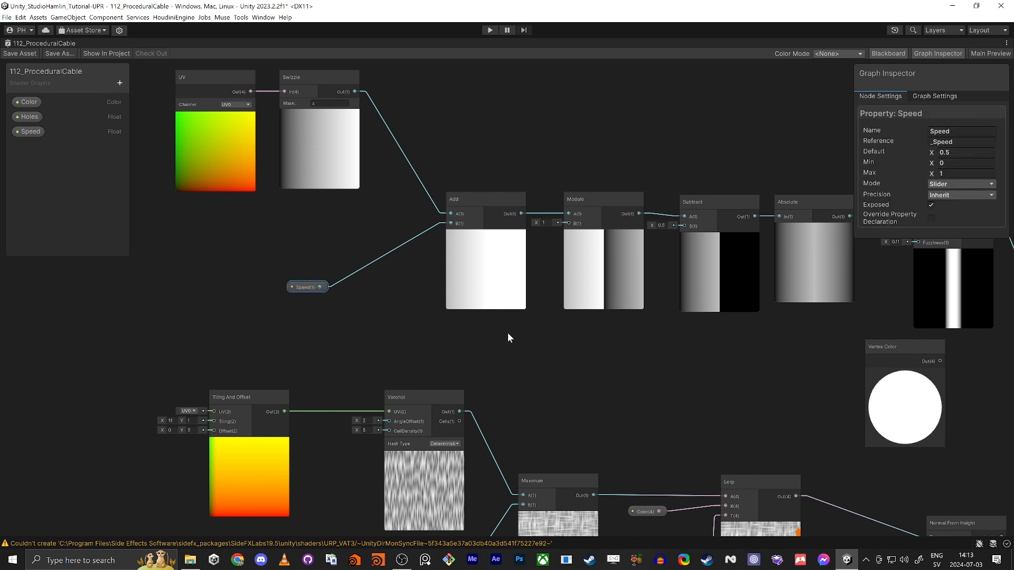
scroll(384, 337, "down", 2)
Step: In the docked layout, vary the material's Speed between about 0.18 and 0.55, then select the Swizzle mask
key("shift+space")
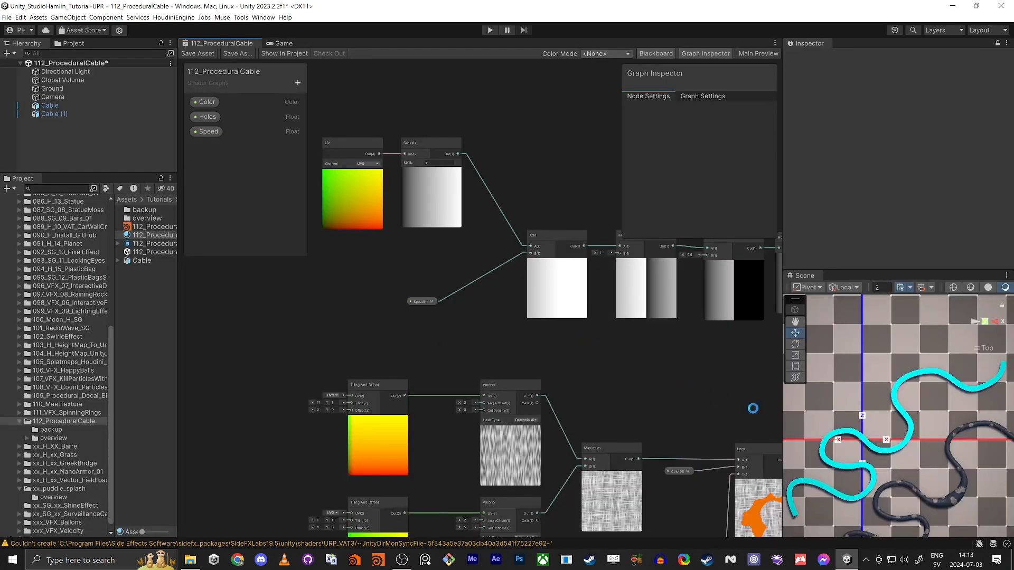
middle_click_drag(688, 394, 641, 376)
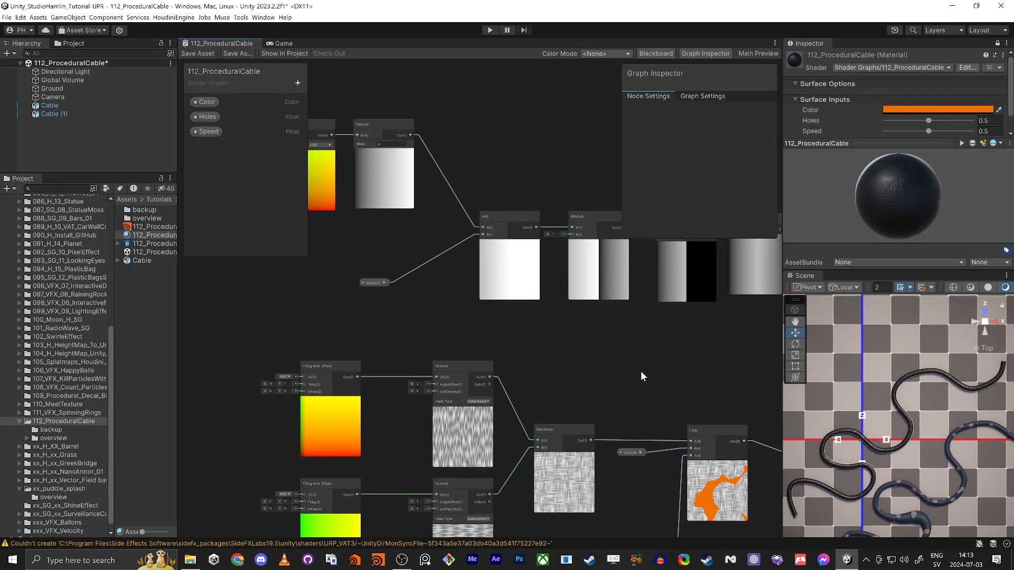
left_click_drag(928, 130, 945, 151)
scroll(908, 432, "up", 10)
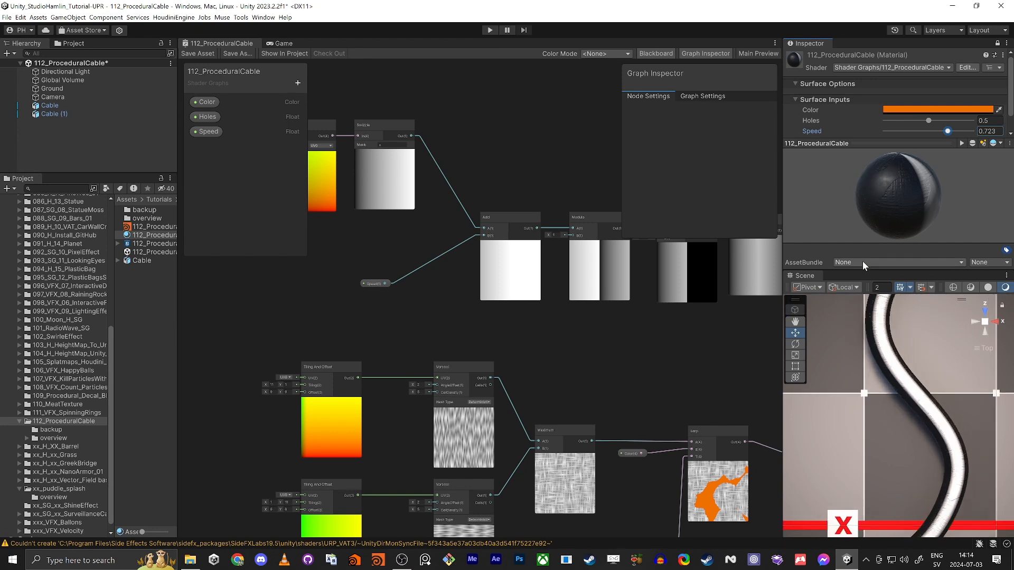
mouse_move(947, 132)
left_mouse_down()
mouse_move(878, 128)
mouse_move(945, 136)
left_mouse_up()
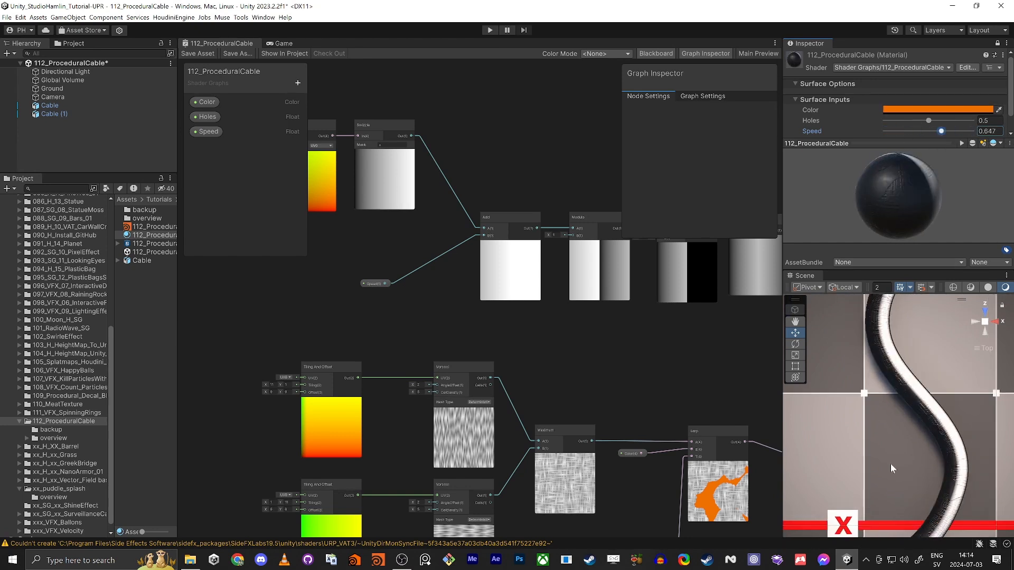
scroll(891, 449, "down", 10)
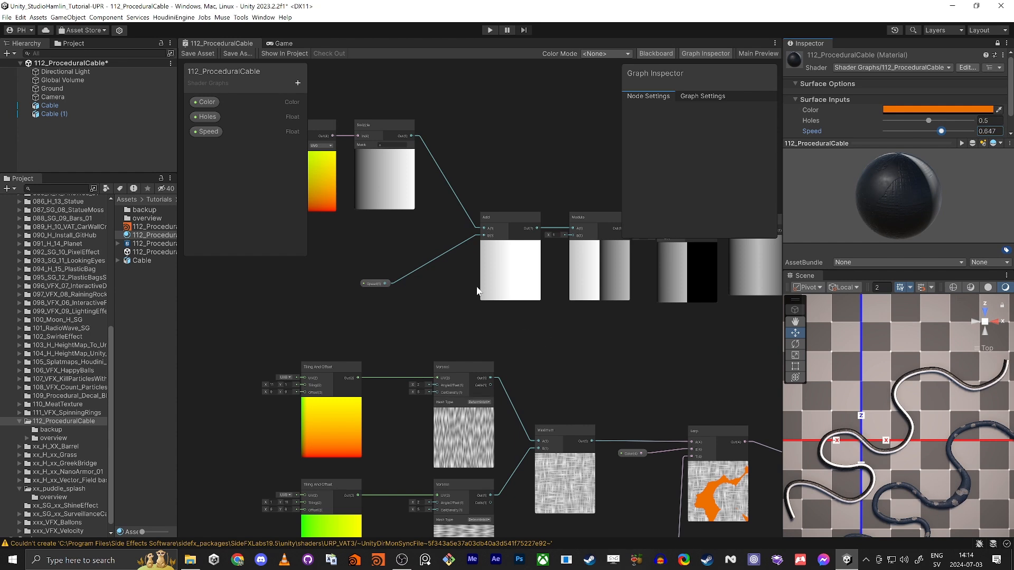
scroll(433, 238, "up", 5)
left_click(461, 257)
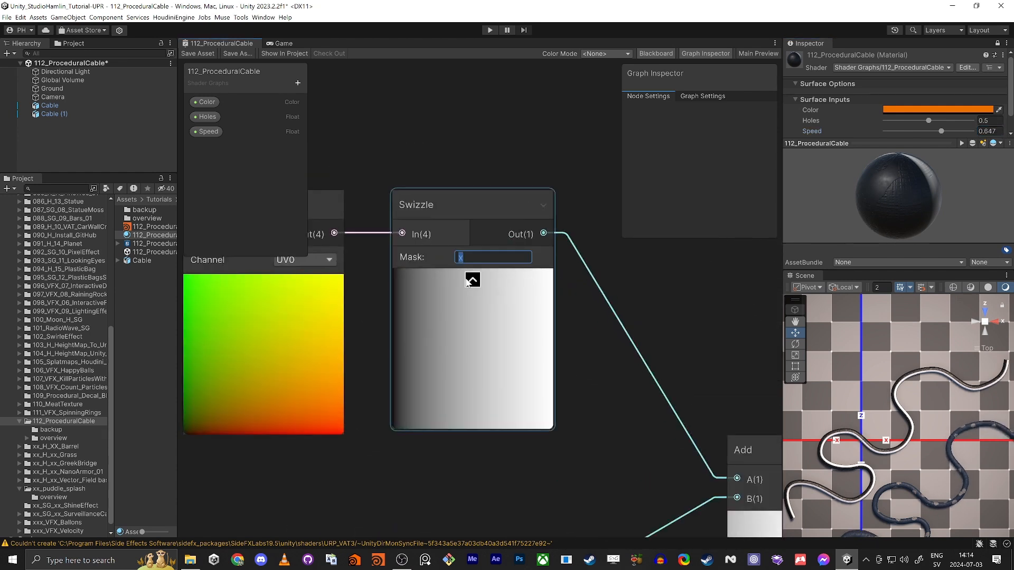
Step: Set the Swizzle mask to y and move the UV and Swizzle nodes together
type("y")
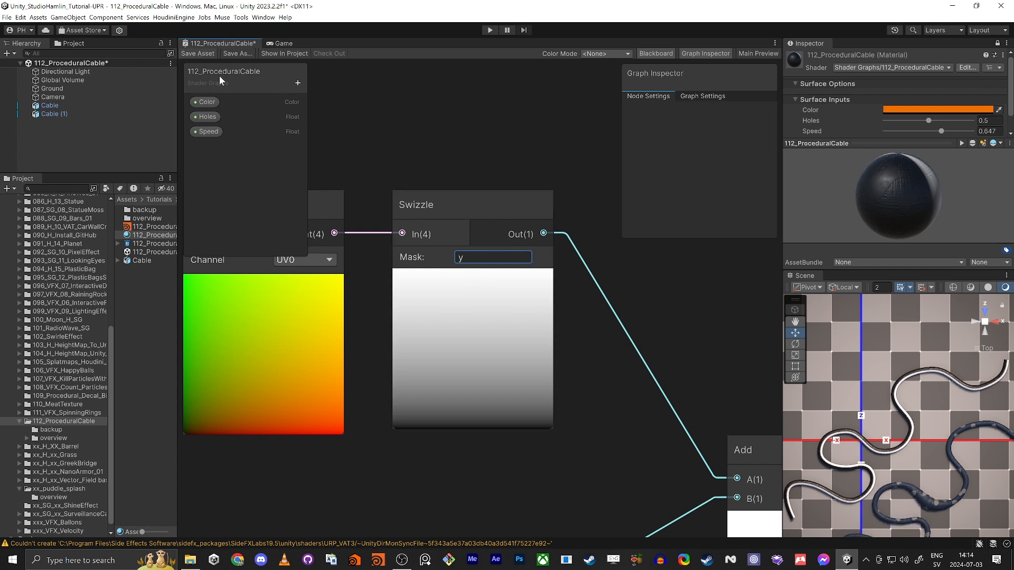
scroll(554, 372, "down", 3)
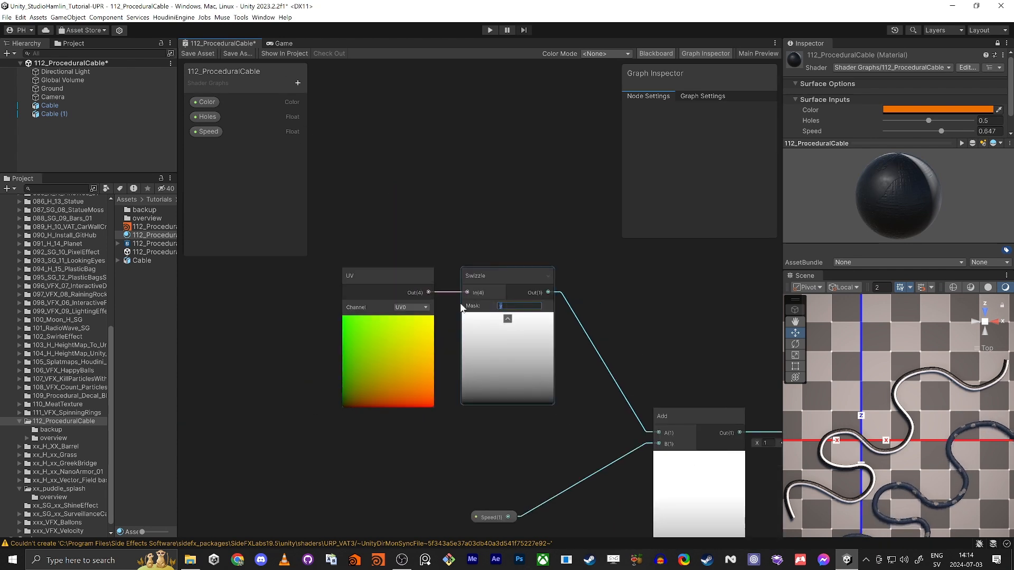
left_click_drag(369, 204, 514, 338)
left_click_drag(505, 275, 475, 233)
scroll(494, 268, "down", 7)
middle_click_drag(608, 271, 461, 268)
Step: Maximize the Shader Graph window and rearrange the UV and Swizzle nodes within it
key("shift+space")
middle_click_drag(346, 348, 629, 362)
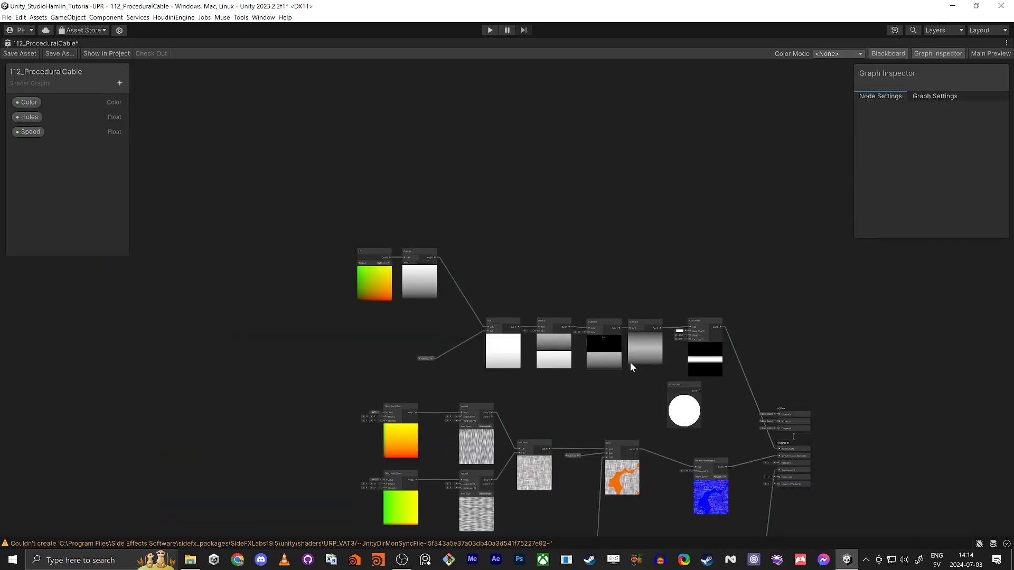
scroll(629, 362, "up", 3)
middle_click_drag(219, 288, 381, 306)
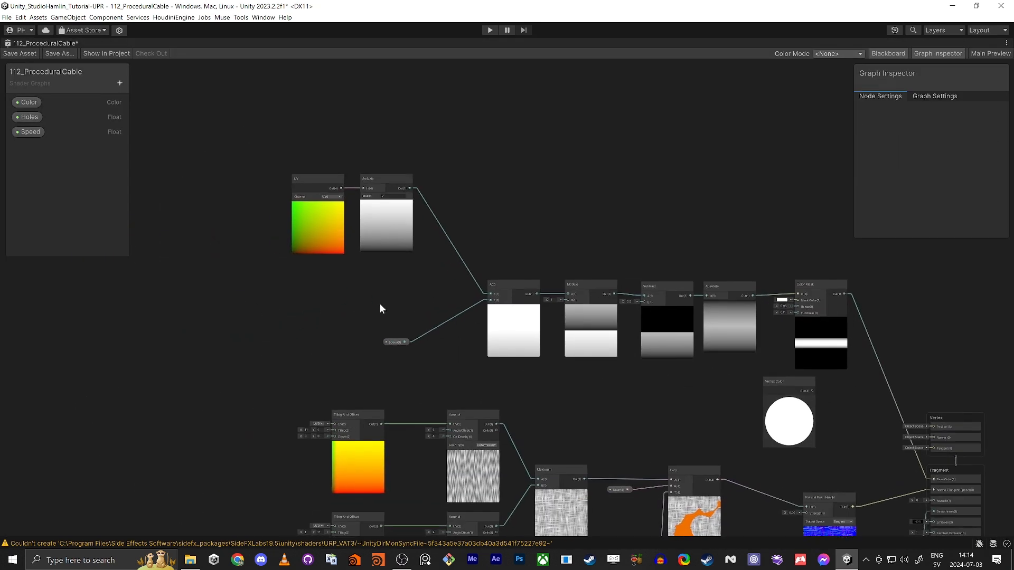
left_click(327, 182)
scroll(325, 180, "up", 2)
left_click_drag(262, 129, 390, 186)
left_click_drag(392, 181, 340, 161)
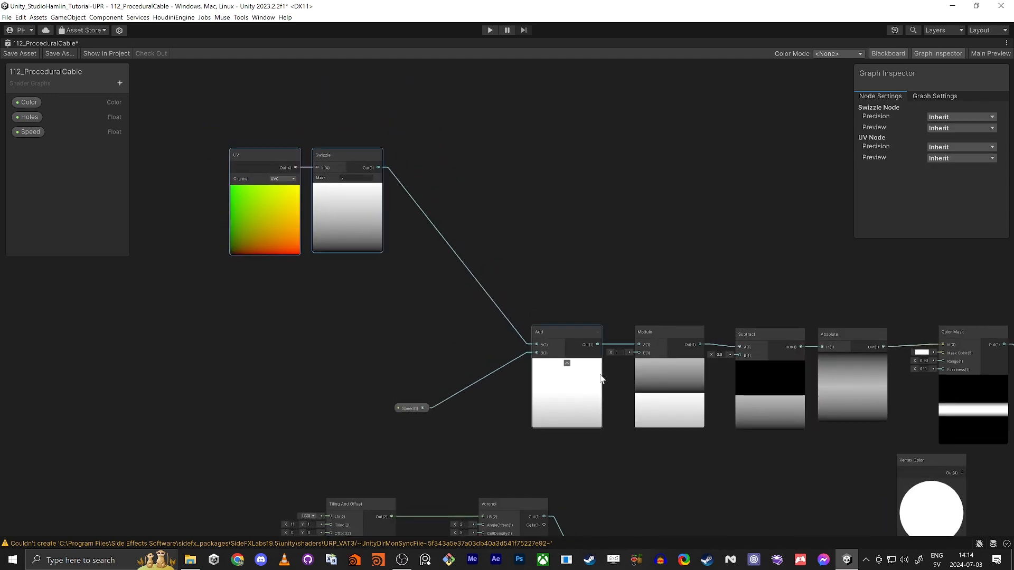
middle_click_drag(868, 294, 633, 302)
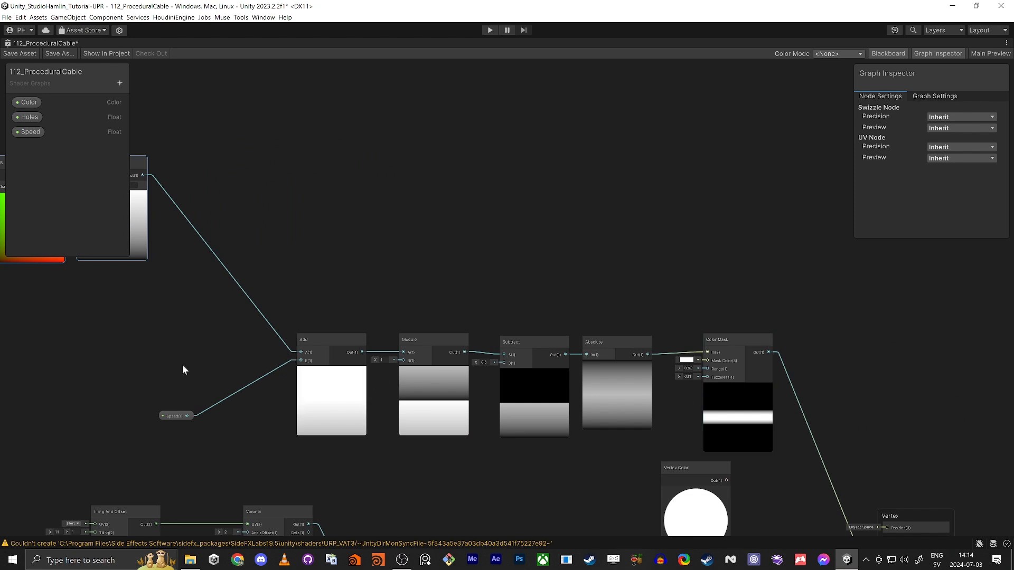
Step: Create a Vertex Color node with a Swizzle node wired from its output
middle_click_drag(12, 350, 404, 359)
left_click(403, 355)
key("space")
type("vertex")
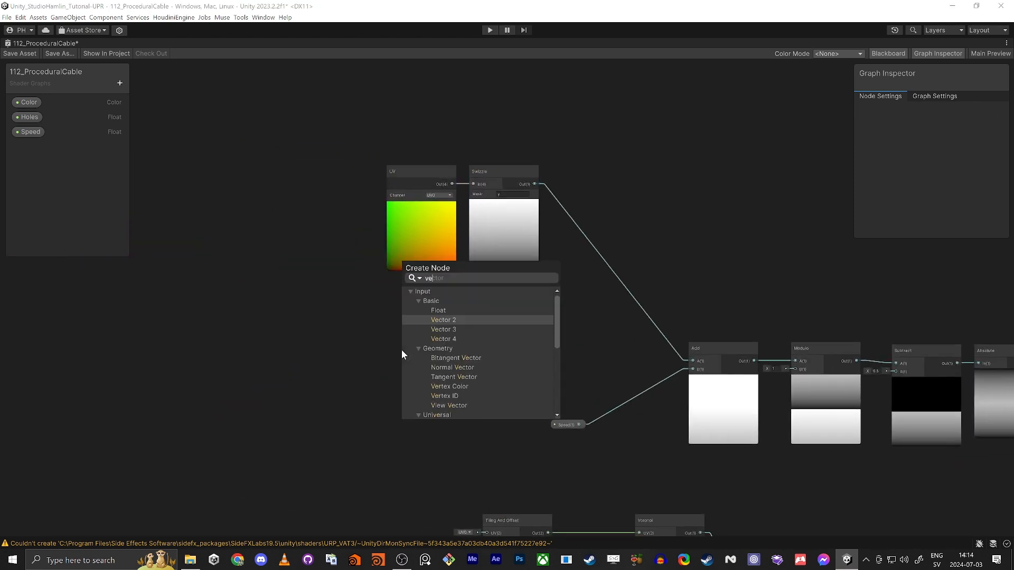
key("Return")
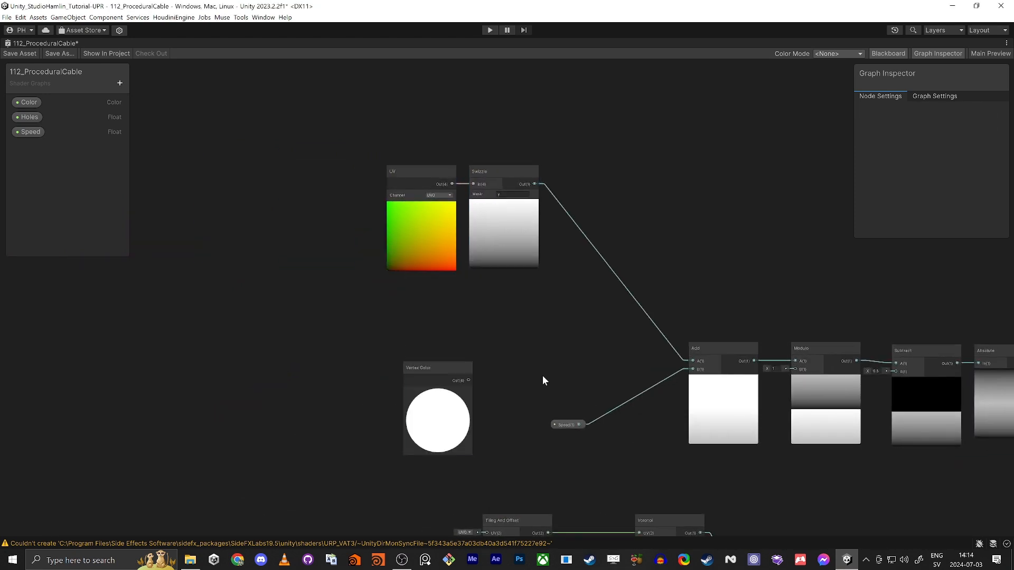
scroll(542, 375, "up", 5)
left_click_drag(427, 389, 479, 372)
type("sw")
key("Return")
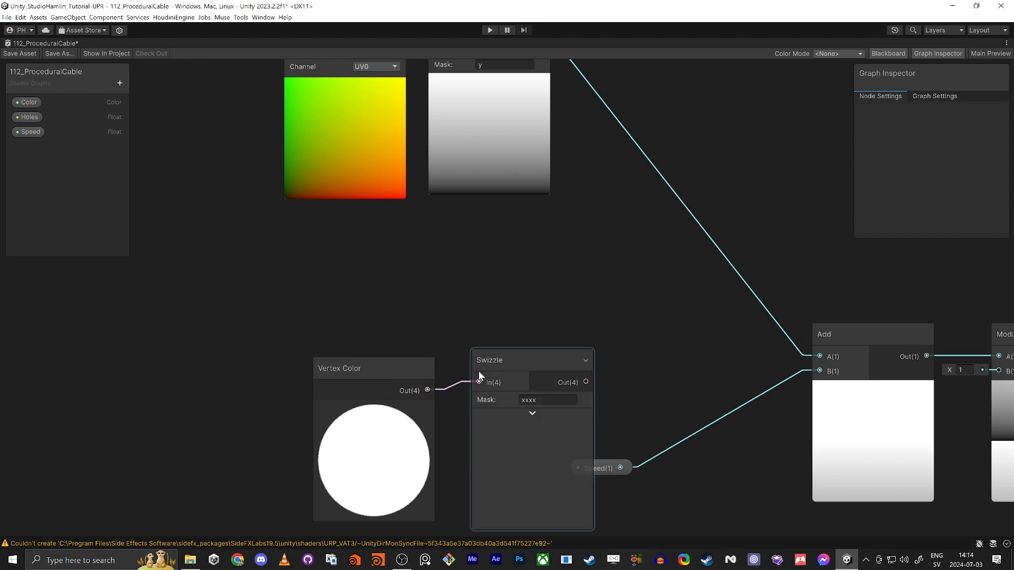
Step: Set the new Swizzle's mask to x and connect it into Add's A input
left_click_drag(546, 400, 377, 379)
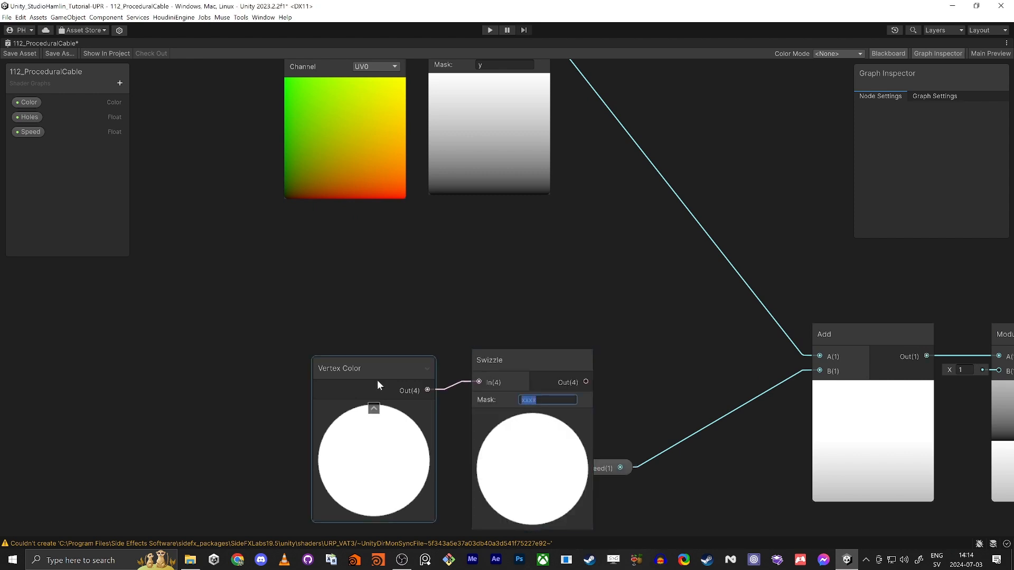
type("x")
left_click(543, 302)
left_click_drag(329, 318, 442, 281)
left_click(581, 296)
left_click_drag(524, 306, 820, 357)
Step: Save the shader graph and return to the docked editor layout
middle_click_drag(821, 266, 547, 286)
scroll(548, 292, "down", 3)
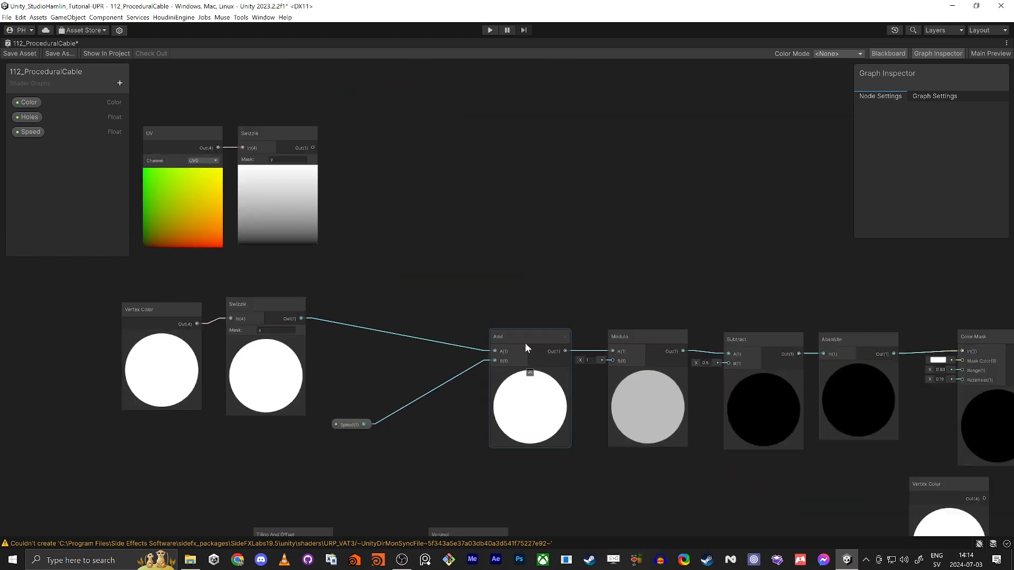
left_click(16, 53)
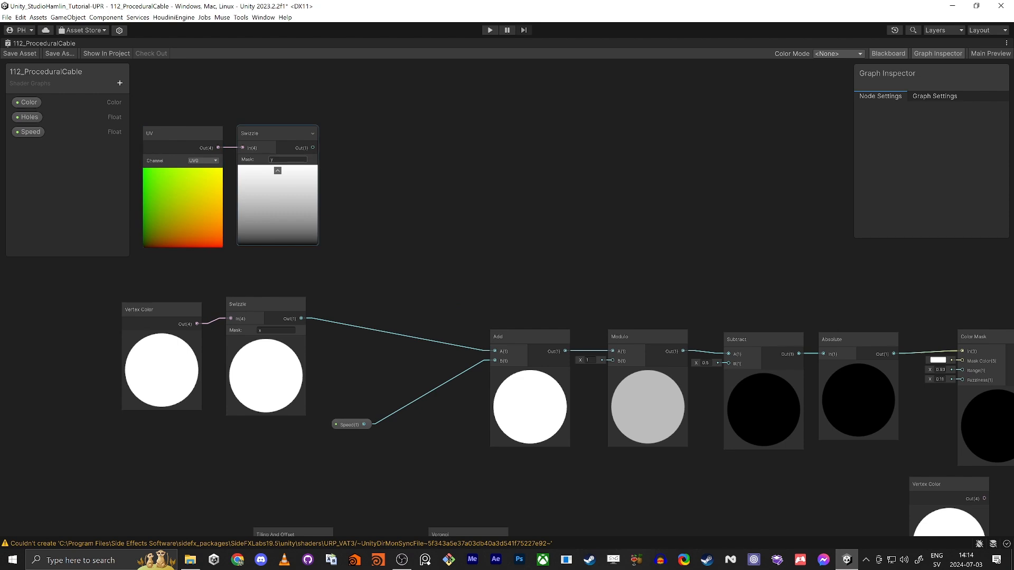
key("Return")
middle_click_drag(583, 220, 499, 217)
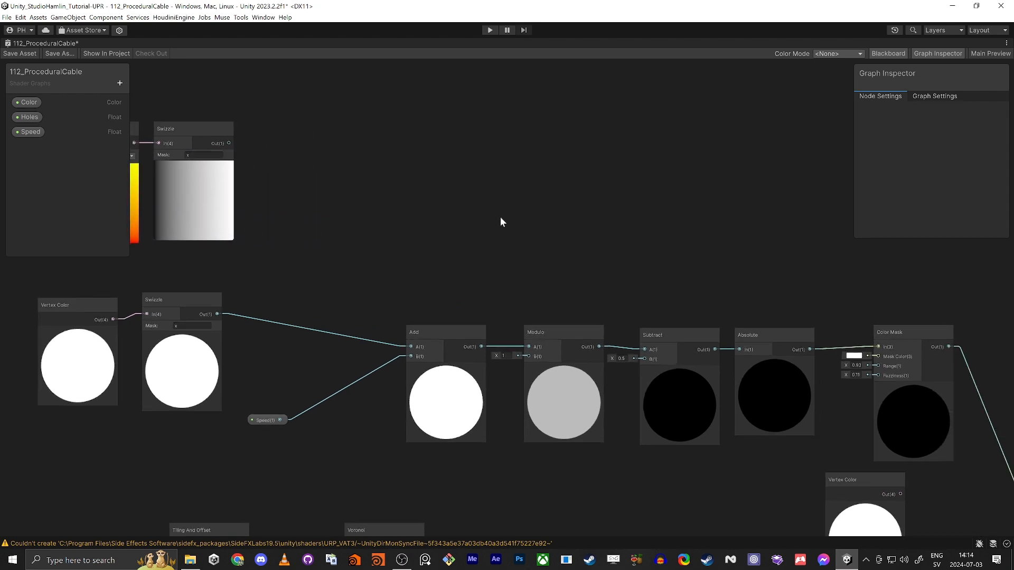
key("shift+space")
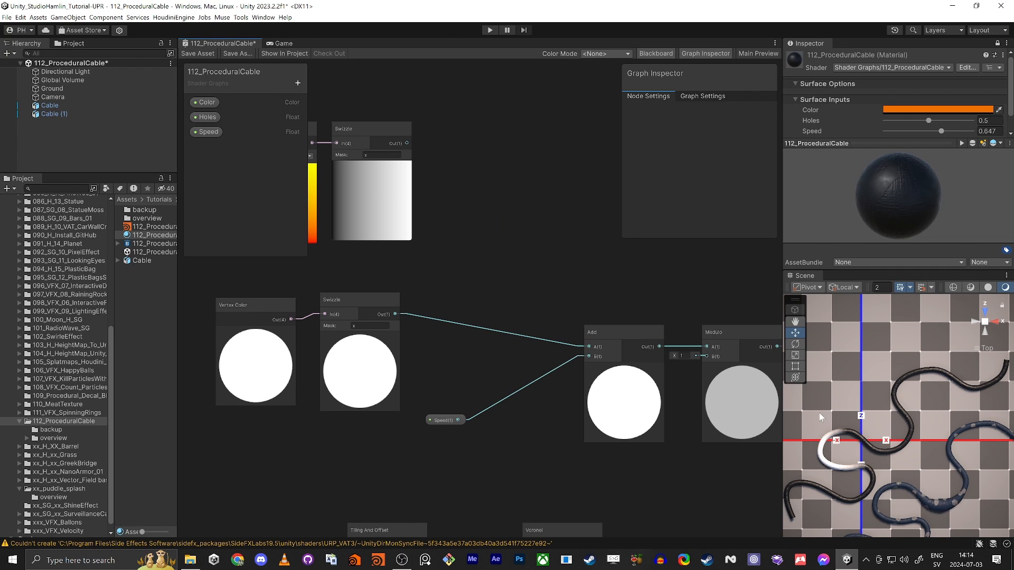
Step: Sweep the material's Speed slider down and up to 1, leaving it near 0.471
left_click_drag(942, 131, 872, 153)
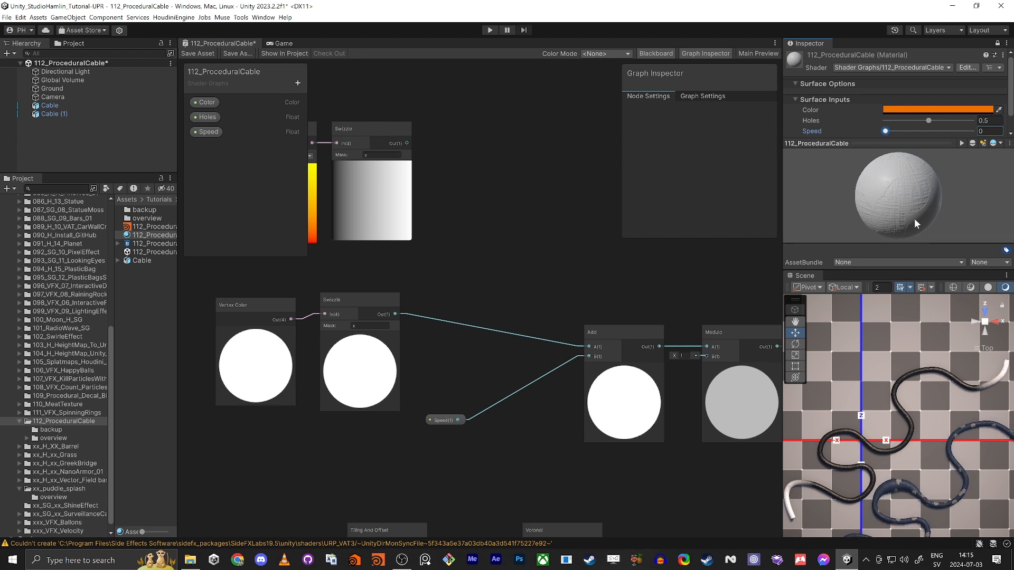
left_click_drag(889, 132, 971, 145)
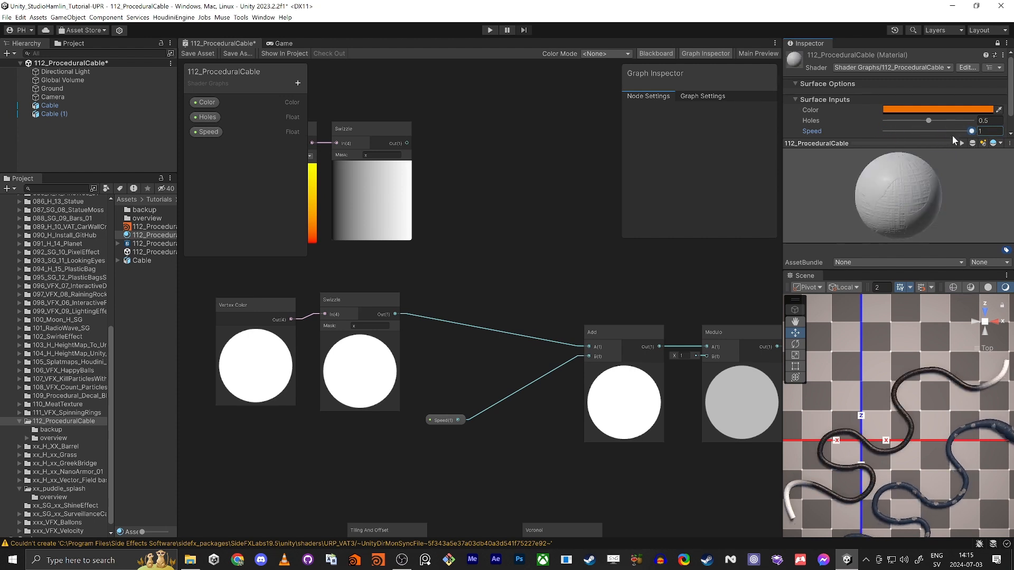
left_click_drag(952, 136, 906, 139)
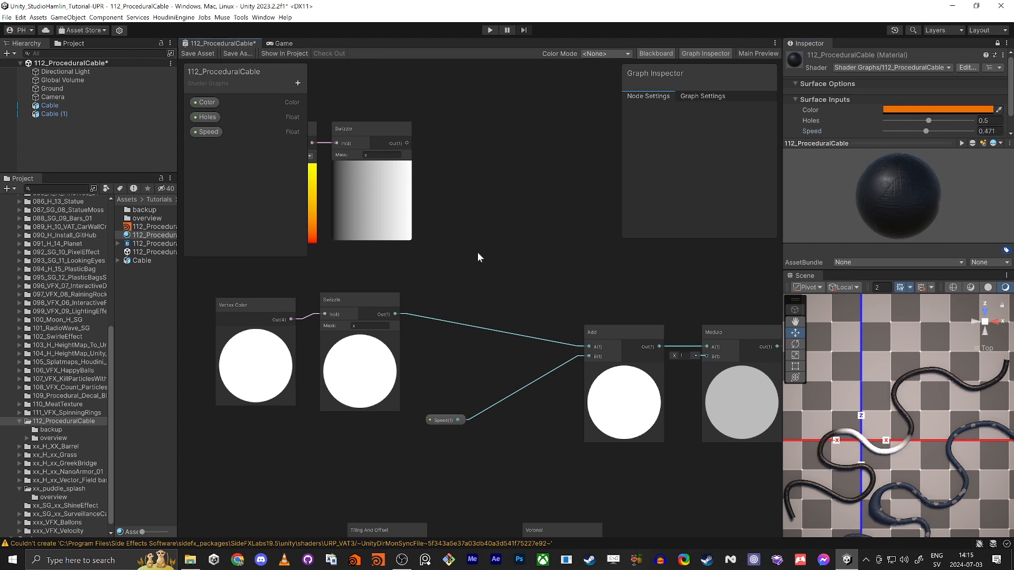
middle_click_drag(478, 257, 626, 238)
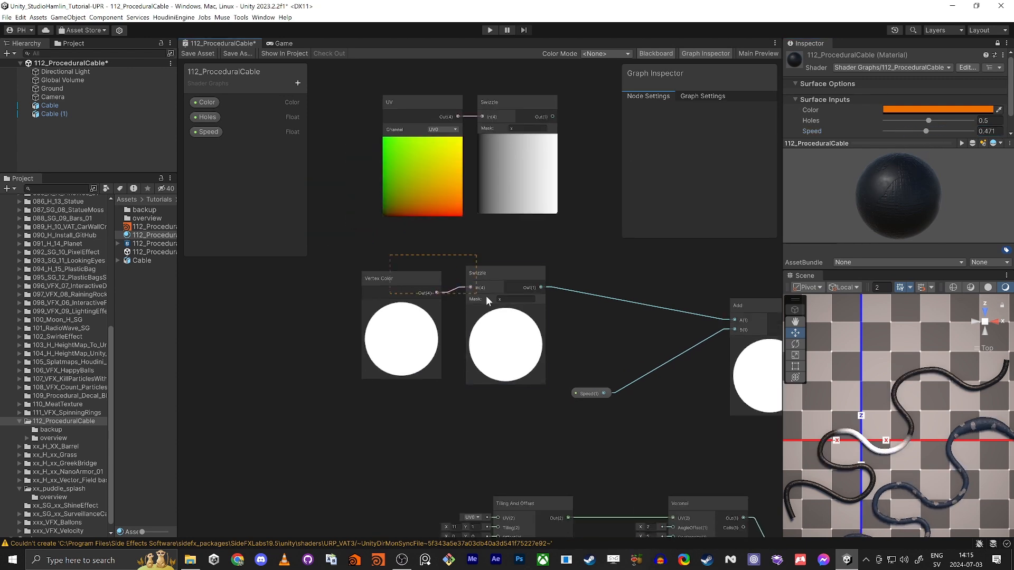
Step: Rearrange the Vertex Color, Swizzle and Speed nodes and add a Time node below Speed
left_click_drag(486, 296, 488, 300)
left_click_drag(509, 266, 542, 233)
left_click(485, 366)
left_click_drag(586, 394, 583, 394)
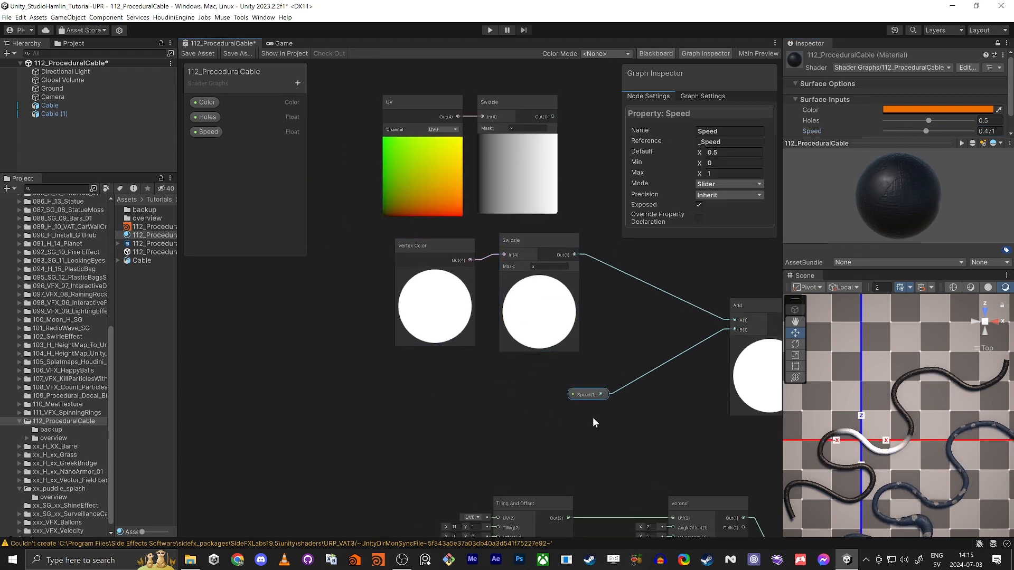
middle_click_drag(585, 397, 475, 363)
left_click(512, 394)
key("space")
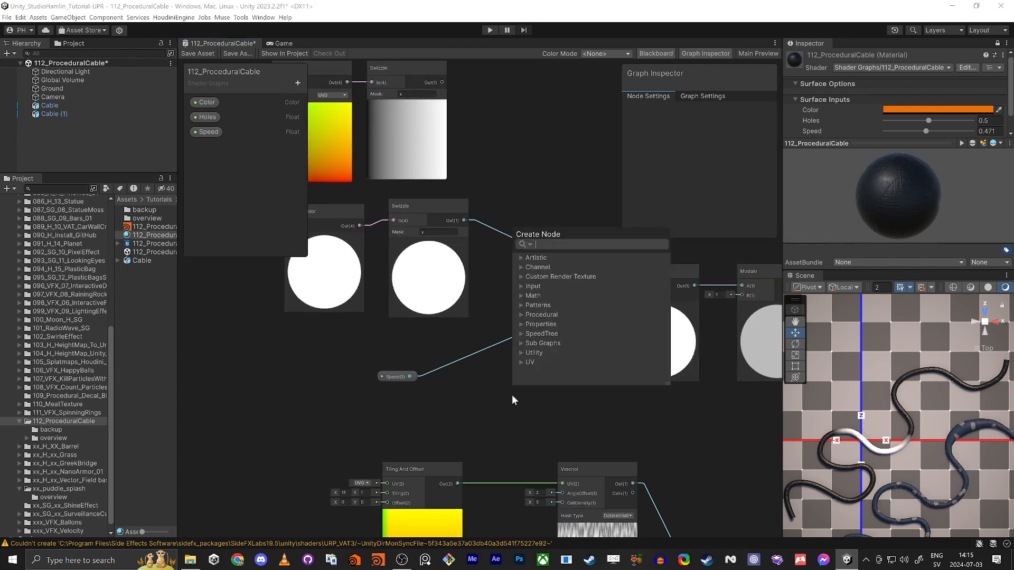
type("time")
key("Return")
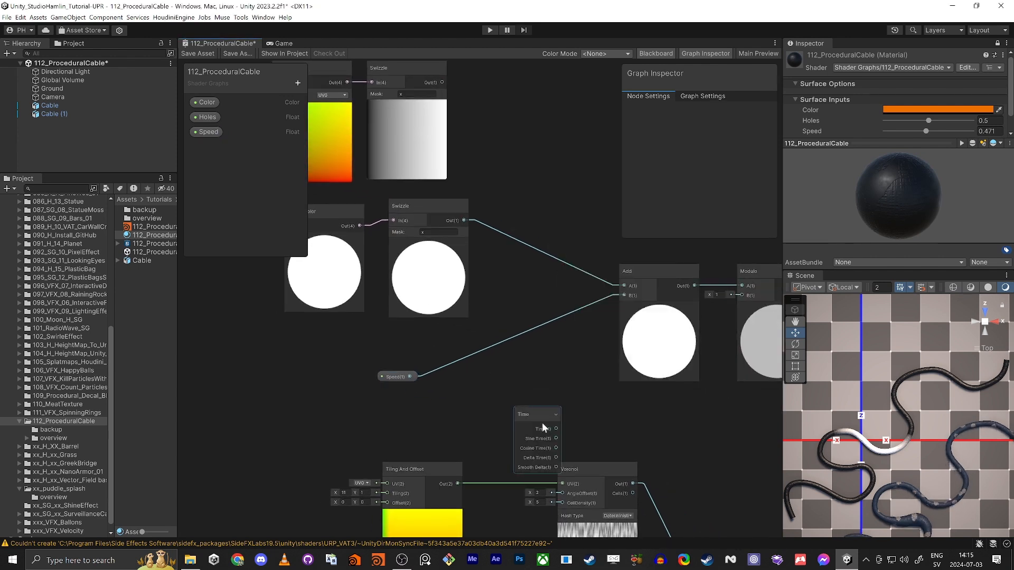
left_click_drag(542, 422, 433, 355)
Step: Multiply Speed by Time in a new Multiply node and feed the product into Add's B
left_click(406, 391)
key("space")
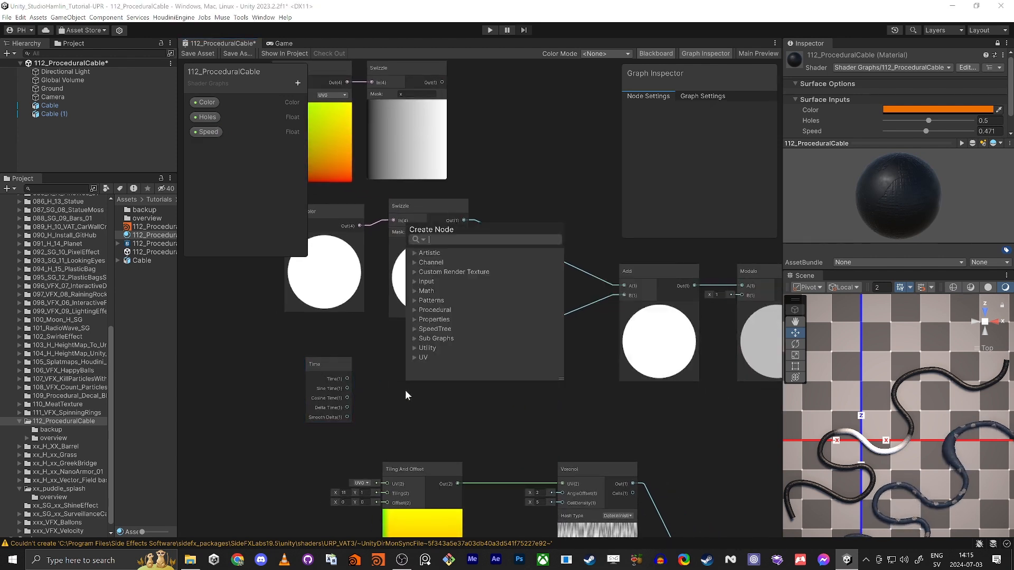
type("multiply")
key("Return")
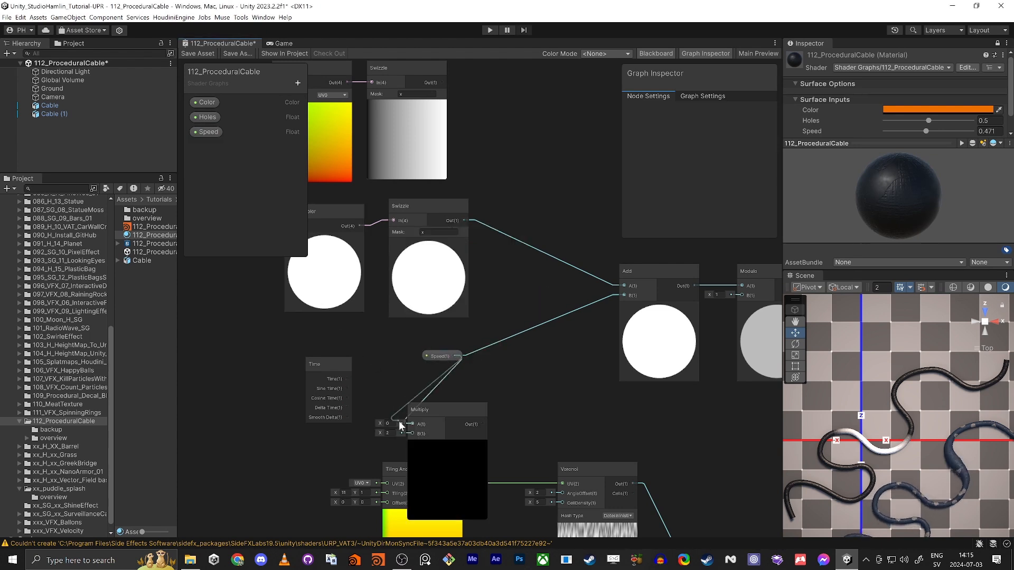
left_click_drag(415, 419, 347, 379)
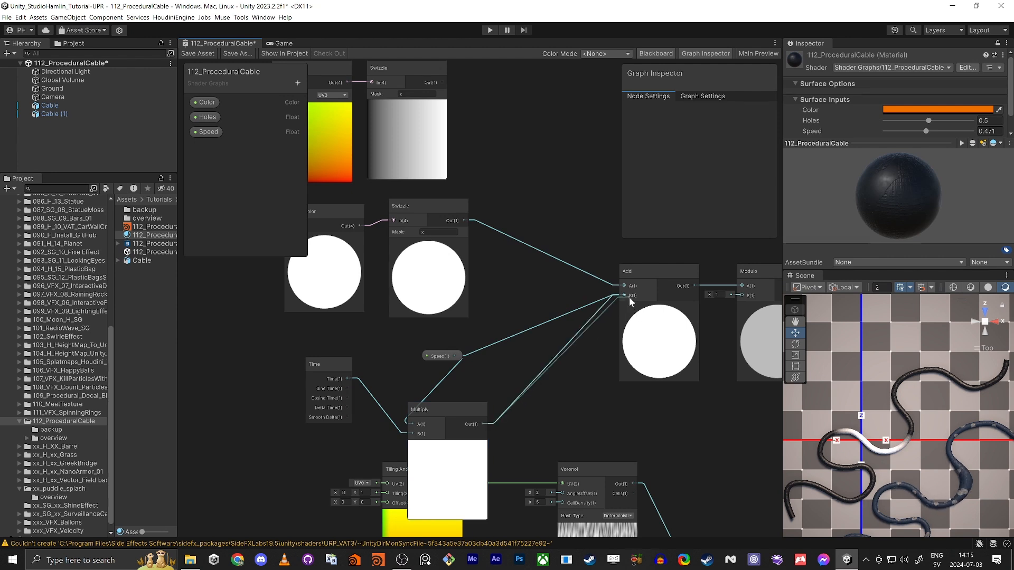
left_click_drag(629, 302, 628, 297)
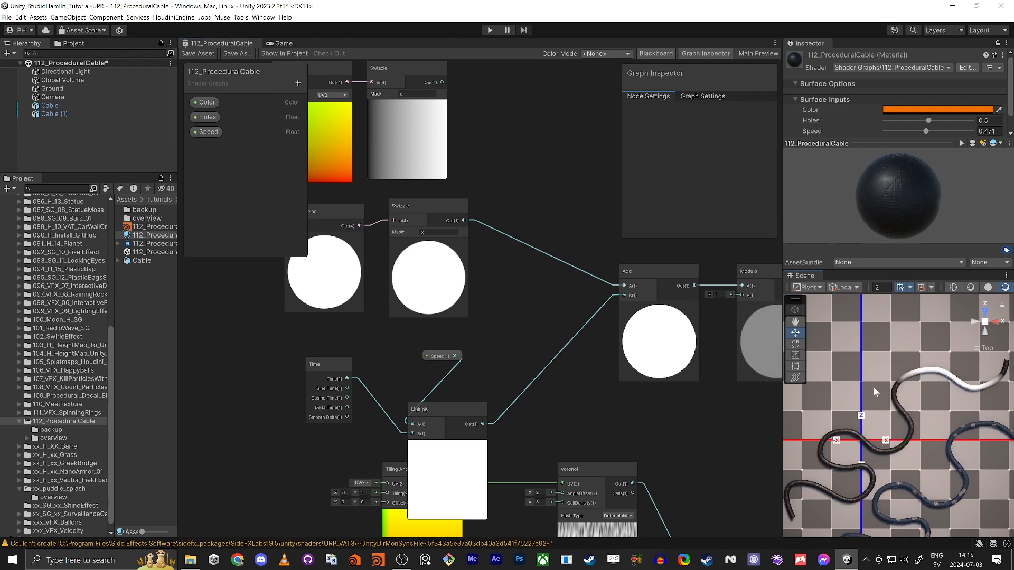
right_click_drag(873, 388, 874, 389)
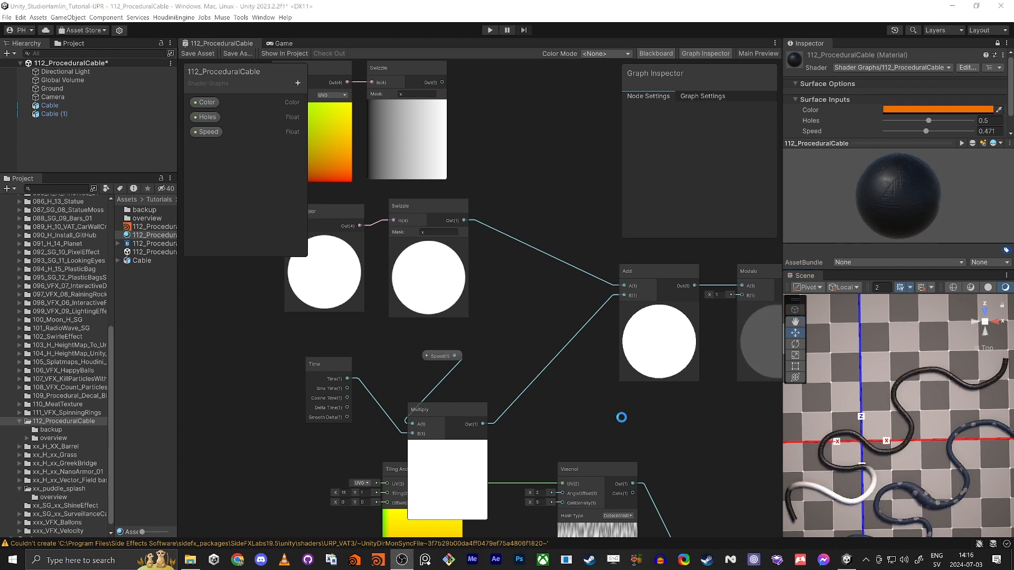
Step: Connect the Lerp output to Fragment Base Color and save the shader graph
middle_click_drag(621, 418, 352, 371)
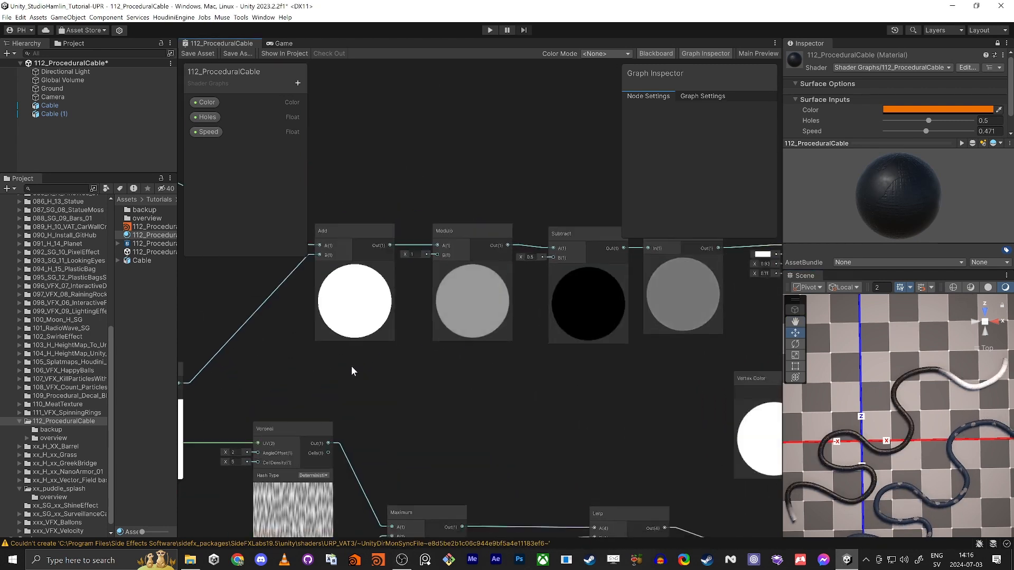
scroll(353, 368, "down", 4)
middle_click_drag(715, 489, 548, 313)
scroll(548, 313, "up", 6)
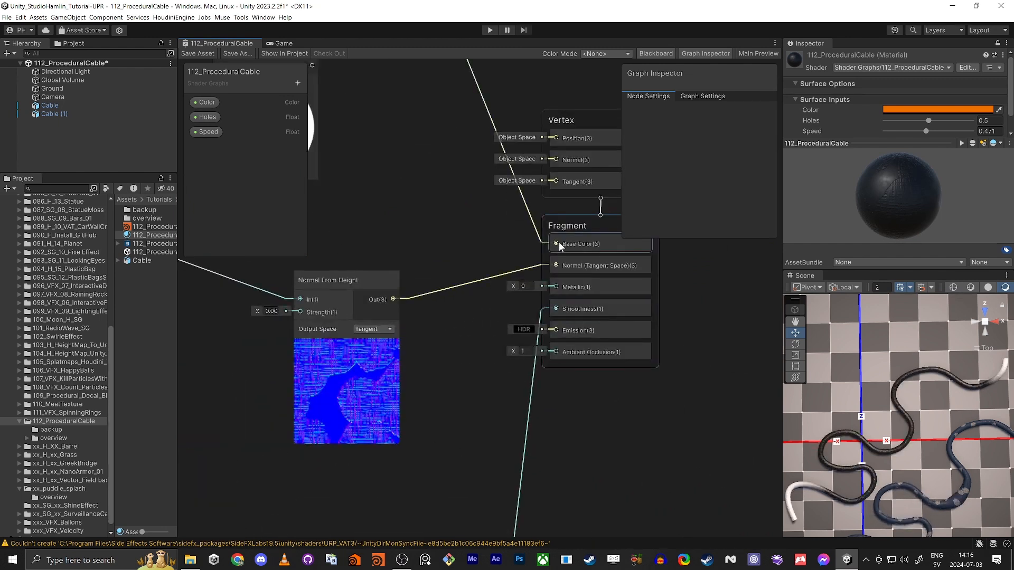
middle_click_drag(435, 236, 495, 321)
scroll(495, 321, "down", 3)
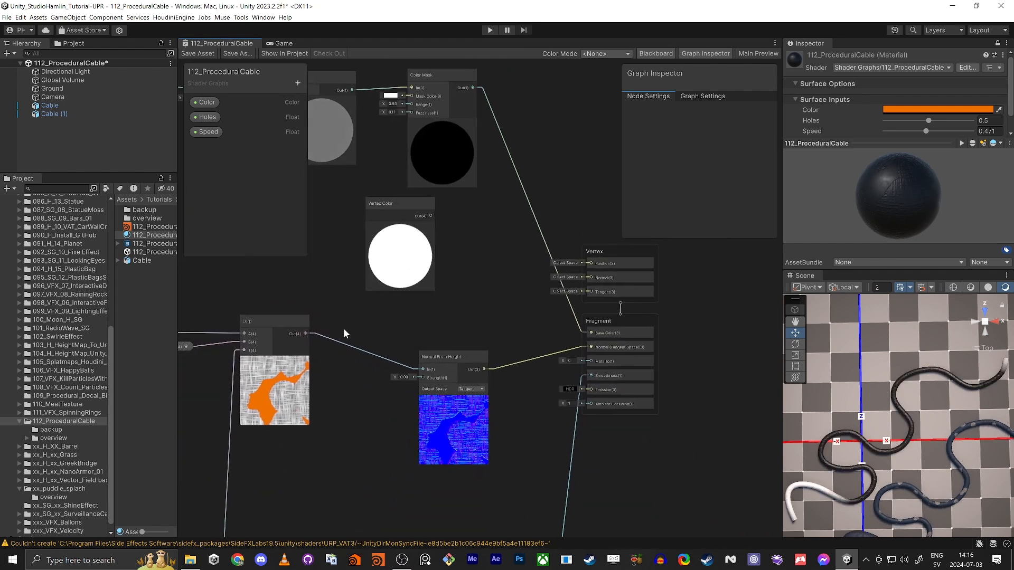
left_click_drag(306, 333, 589, 333)
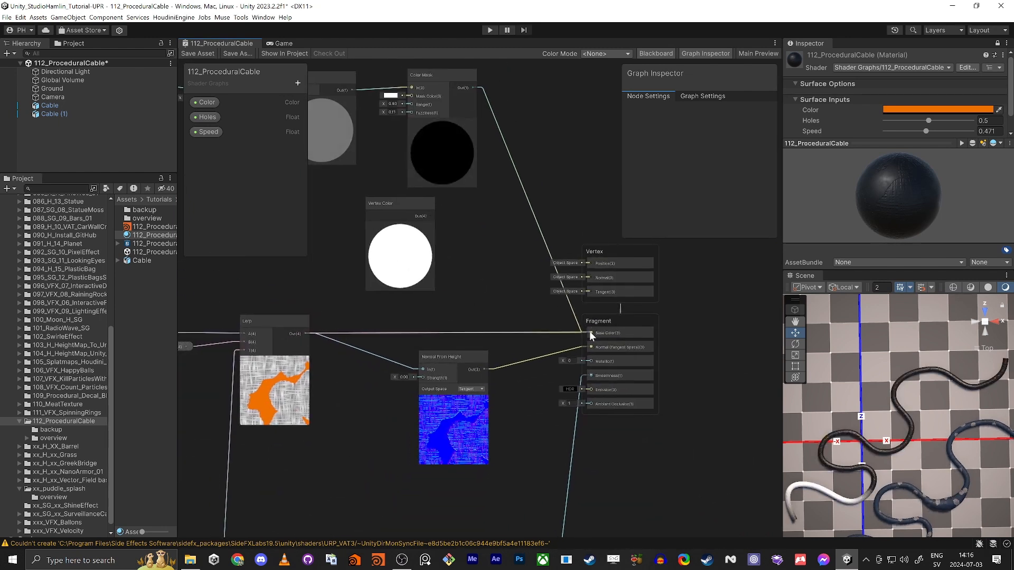
left_click(192, 54)
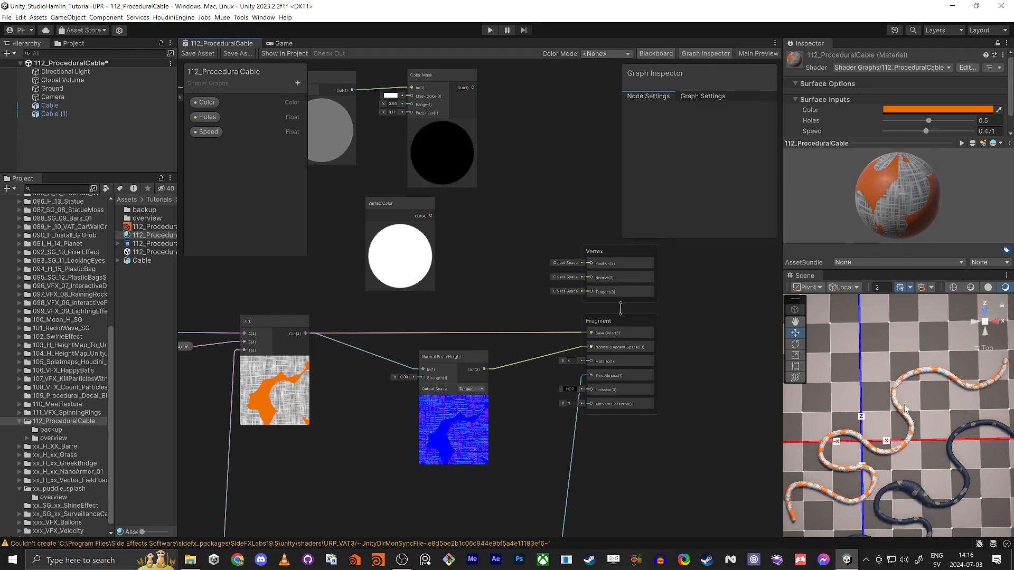
Step: Move the Vertex block up above the Fragment block
scroll(661, 348, "up", 6)
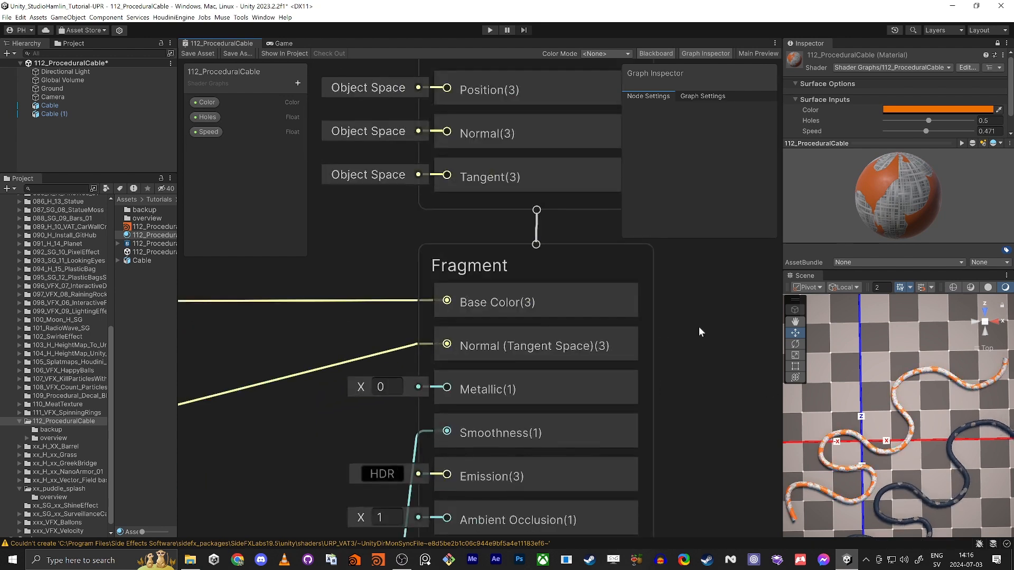
scroll(676, 317, "down", 6)
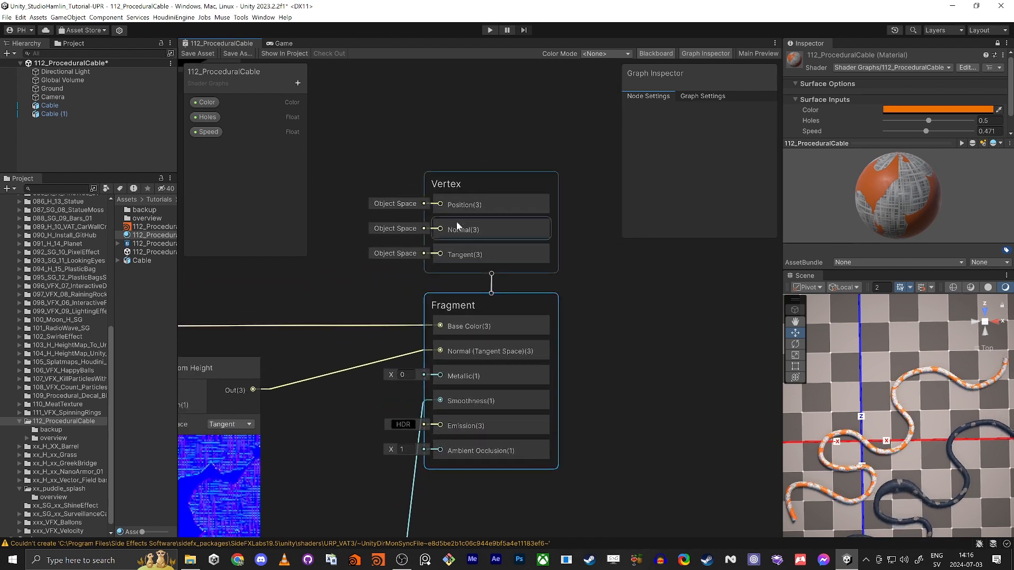
left_click_drag(464, 183, 468, 91)
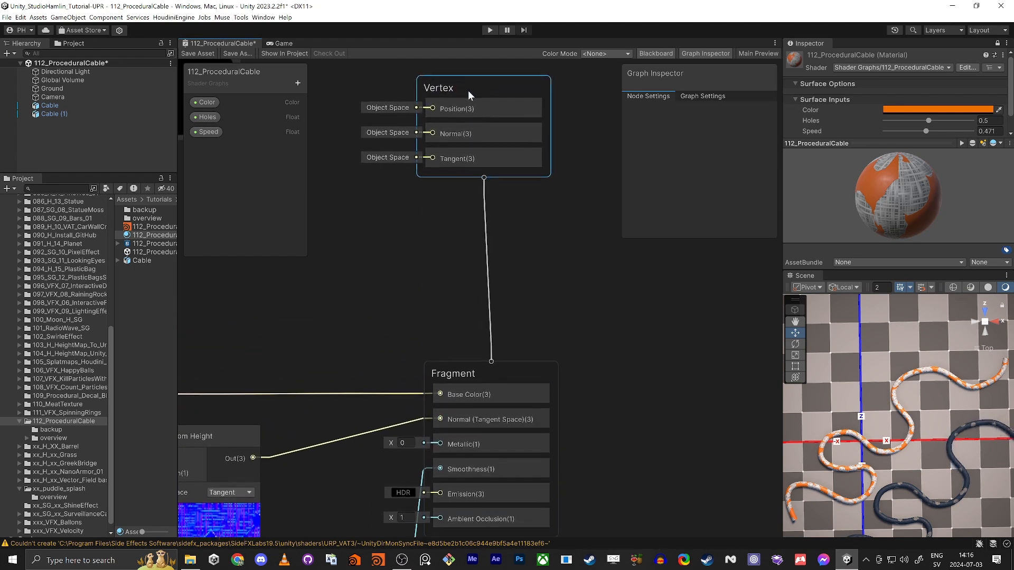
scroll(436, 207, "down", 8)
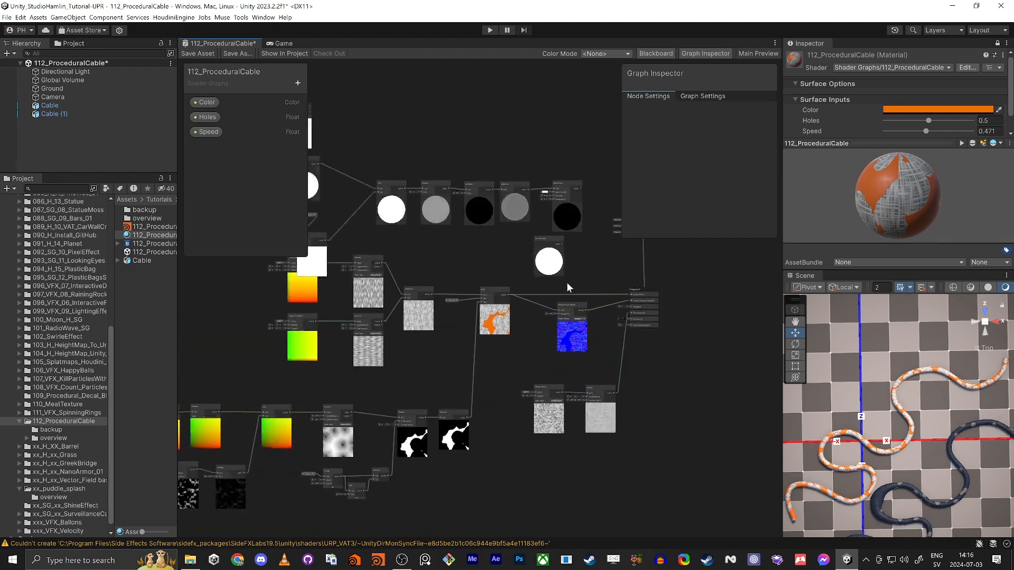
Step: Move the Multiply node and the upper node group up and left to tidy the layout
middle_click_drag(565, 282, 578, 374)
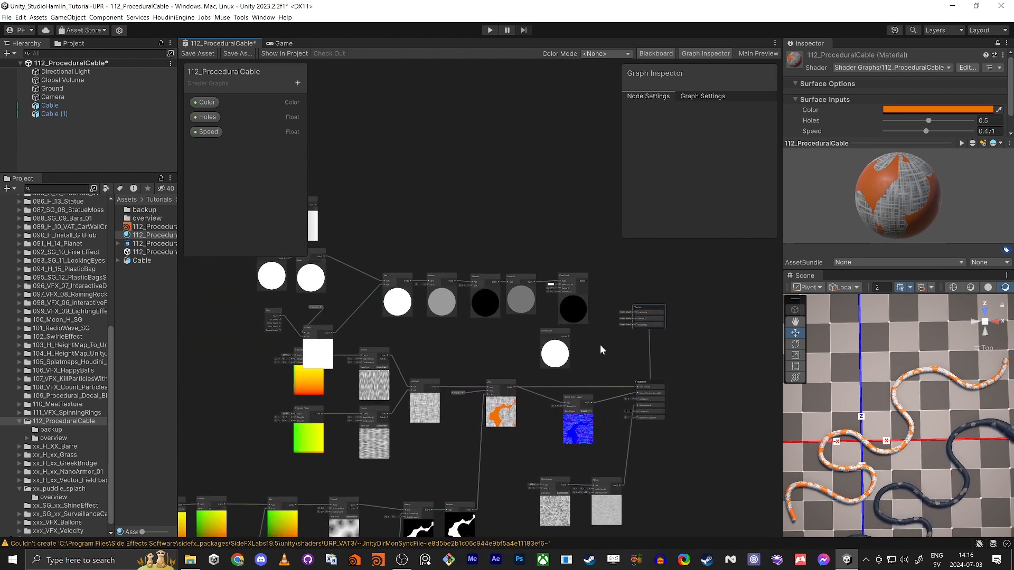
middle_click_drag(355, 333, 480, 344)
left_click(387, 336)
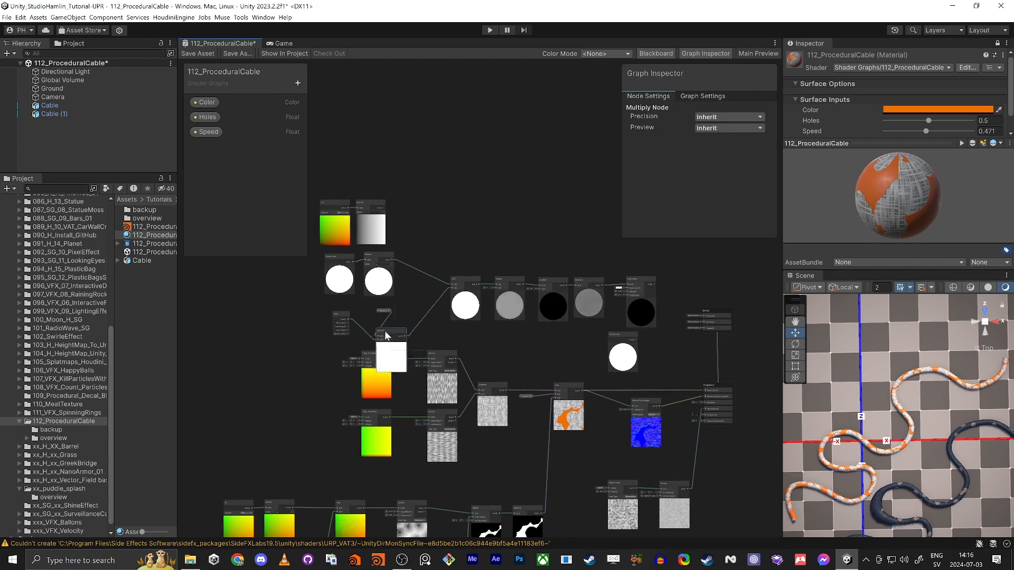
left_click_drag(385, 332, 414, 309)
scroll(419, 220, "down", 2)
middle_click_drag(419, 219, 440, 237)
left_click_drag(346, 176, 474, 306)
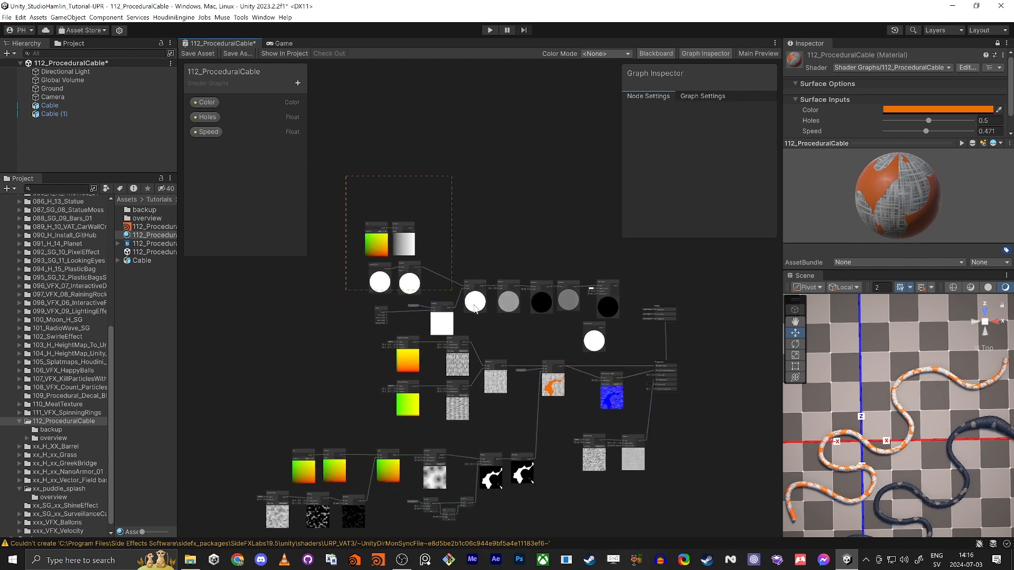
left_click_drag(614, 330, 566, 253)
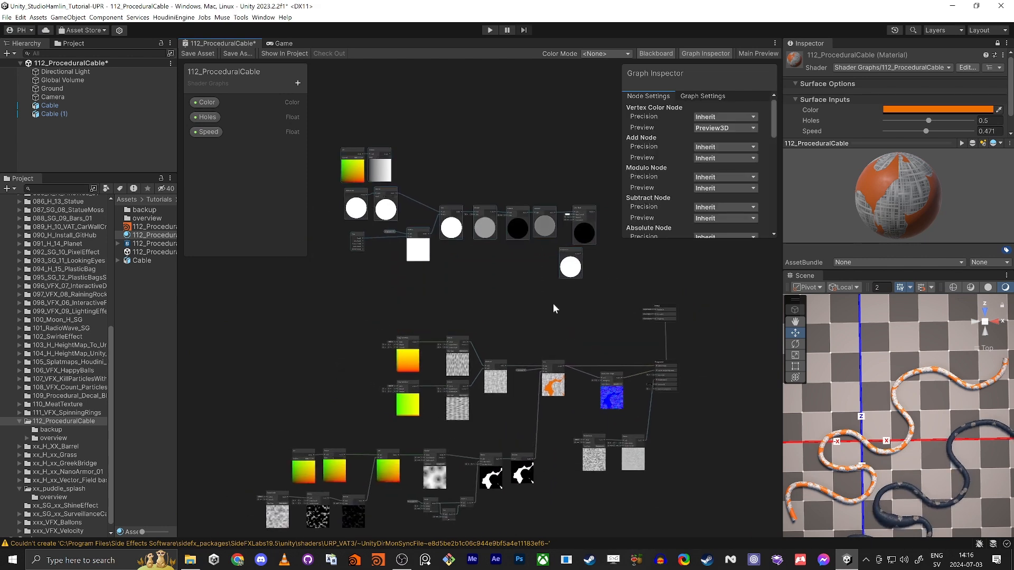
left_click(556, 308)
scroll(578, 327, "up", 5)
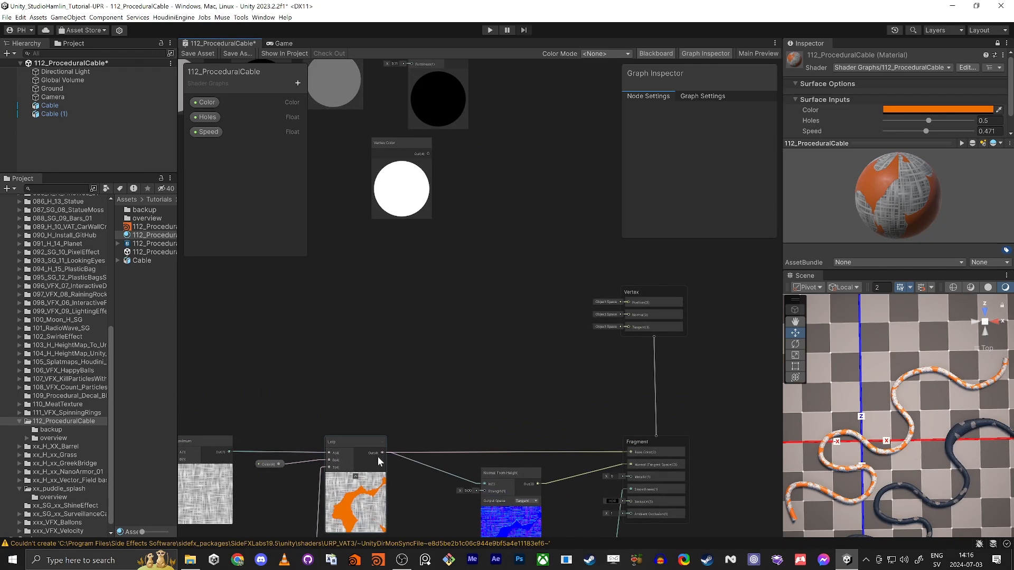
Step: Test-wire Lerp to the Vertex block, then paste copies of the Tiling, Voronoi and Maximum nodes above
left_click_drag(558, 339, 386, 453)
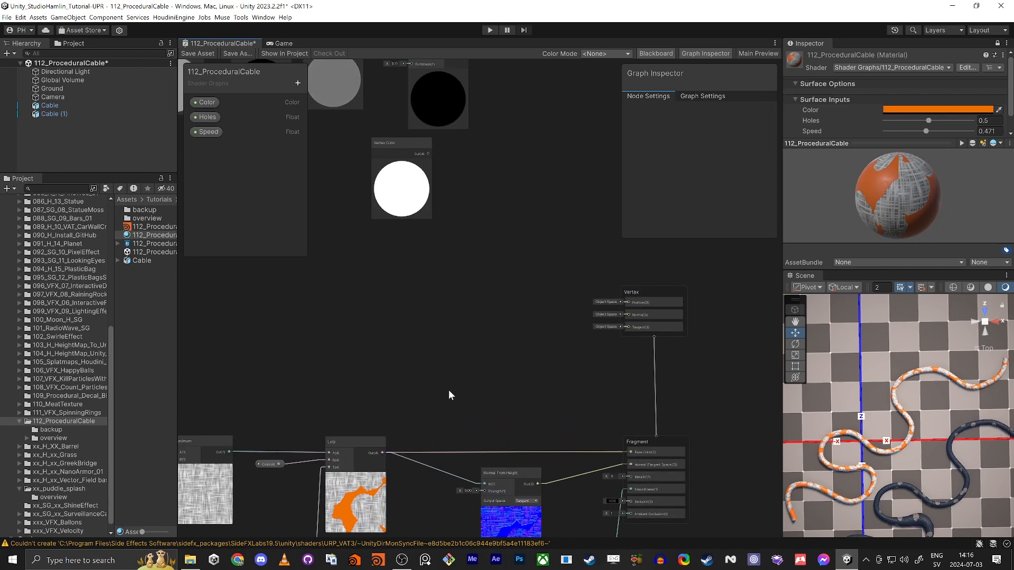
middle_click_drag(444, 401, 520, 406)
scroll(519, 404, "down", 2)
mouse_move(515, 350)
middle_mouse_down()
mouse_move(585, 331)
mouse_move(557, 280)
mouse_move(589, 278)
middle_mouse_up()
left_click_drag(208, 277, 441, 501)
scroll(433, 531, "down", 1)
mouse_move(433, 536)
middle_mouse_down()
mouse_move(432, 524)
mouse_move(396, 547)
middle_mouse_up()
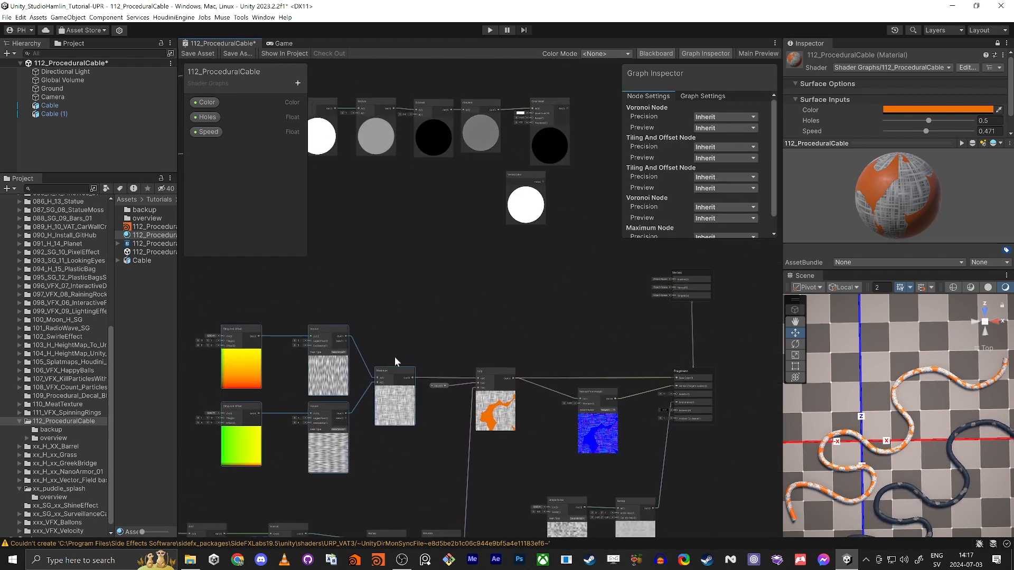
key("ctrl+v")
left_click_drag(475, 266, 461, 204)
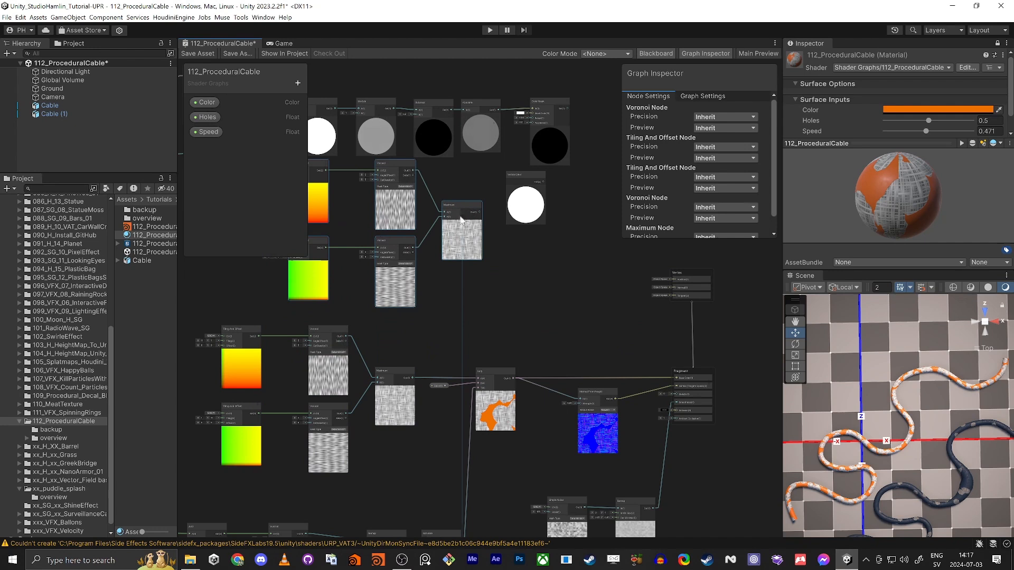
left_click(362, 329)
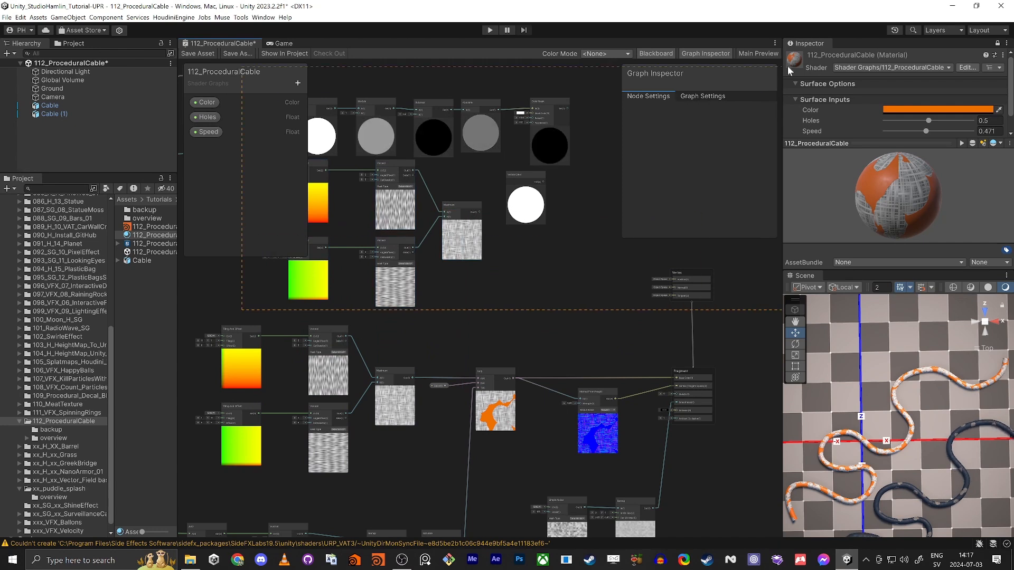
Step: Select and frame the upper nodes, then select the Vertex block
left_click_drag(306, 90, 607, 246)
scroll(565, 344, "down", 5)
left_click_drag(379, 200, 628, 354)
key("f")
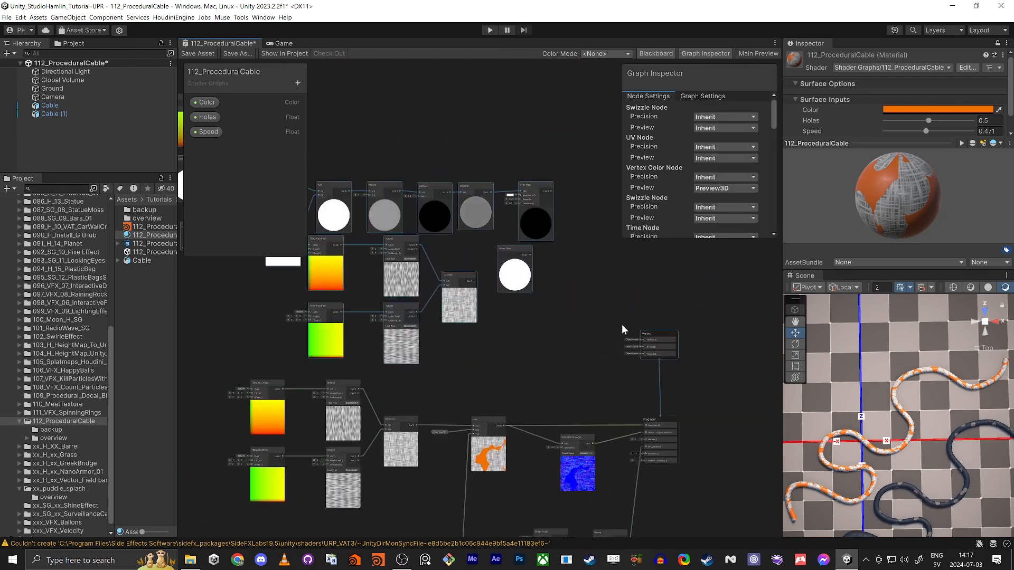
left_click(660, 329)
scroll(647, 333, "up", 3)
left_click(639, 341)
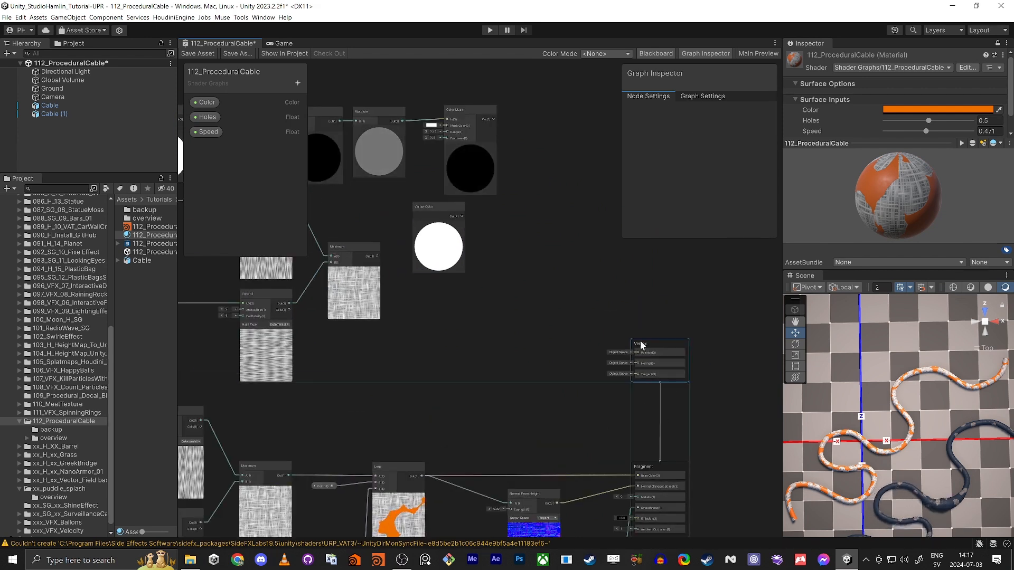
scroll(509, 382, "down", 3)
scroll(518, 322, "up", 2)
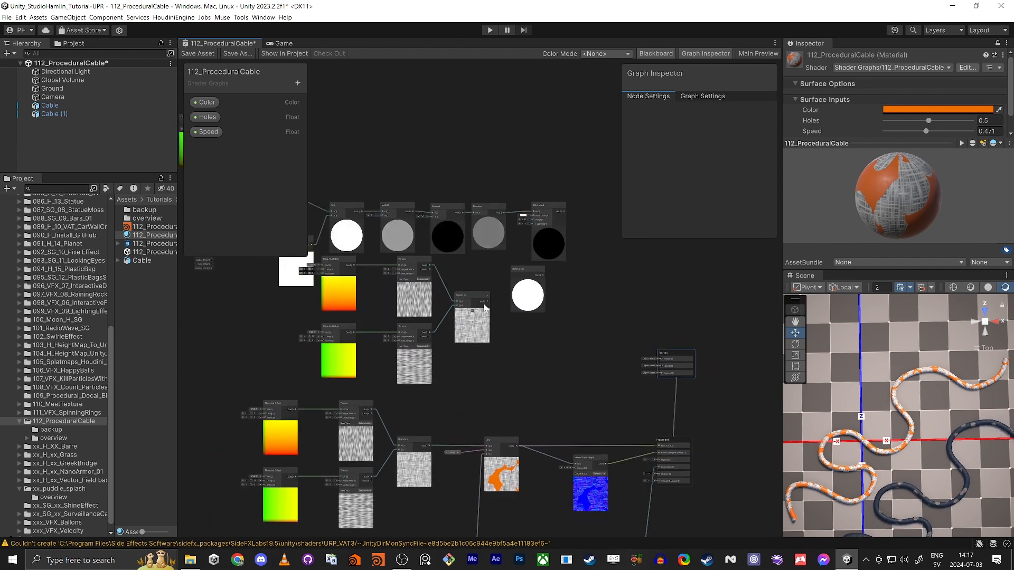
Step: Test-wire Maximum to Vertex Position, delete that link and the copied nodes, then raise the Vertex block
left_click_drag(491, 302, 660, 359)
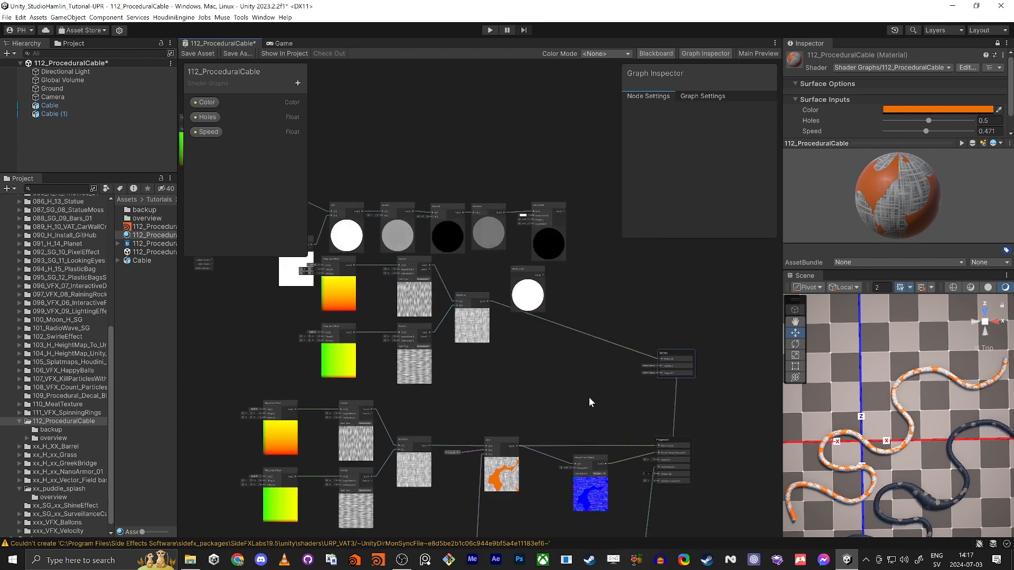
left_click_drag(578, 384, 611, 328)
key("Delete")
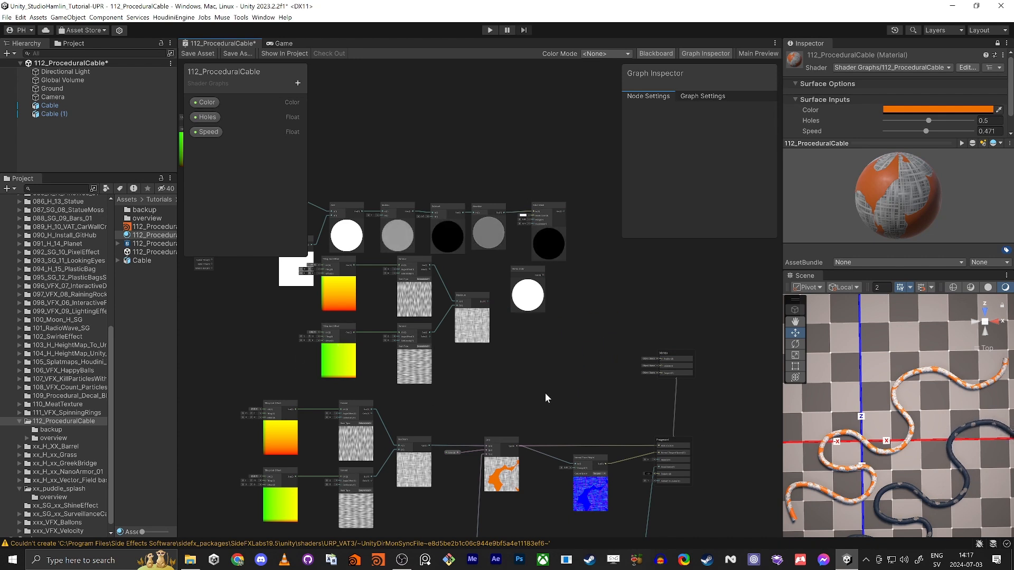
left_click_drag(469, 368, 334, 270)
key("Delete")
scroll(356, 375, "down", 1)
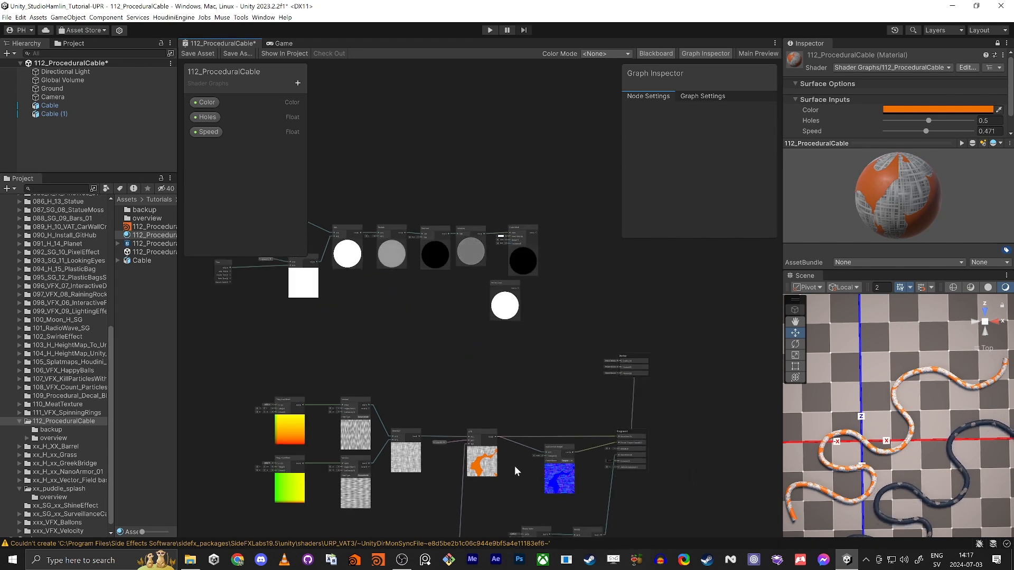
left_click_drag(620, 356, 624, 271)
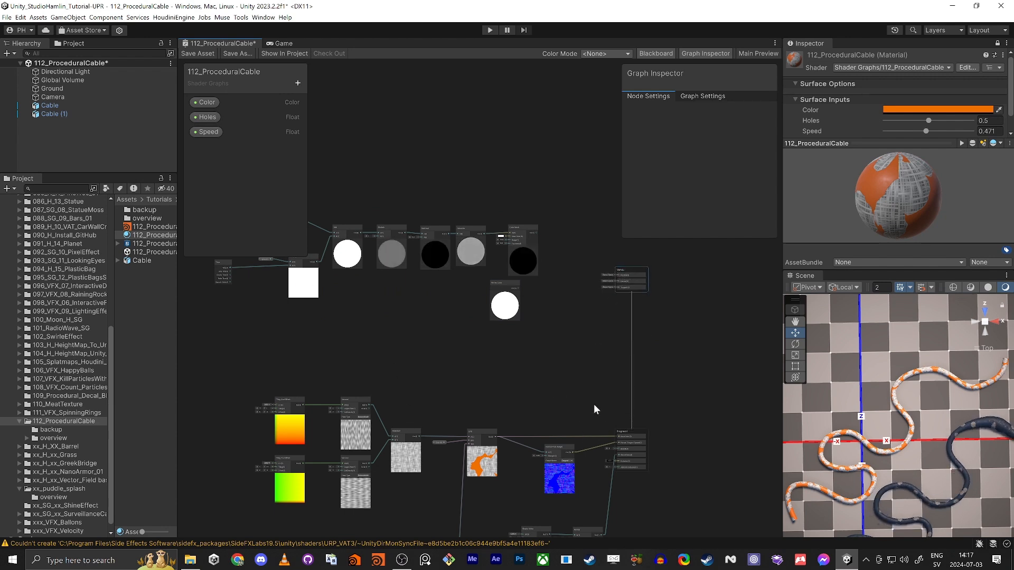
scroll(628, 290, "up", 6)
Step: Maximize the Shader Graph window and delete the lone Vertex Color node
scroll(587, 319, "down", 3)
middle_click_drag(563, 443, 527, 308)
right_click(527, 308)
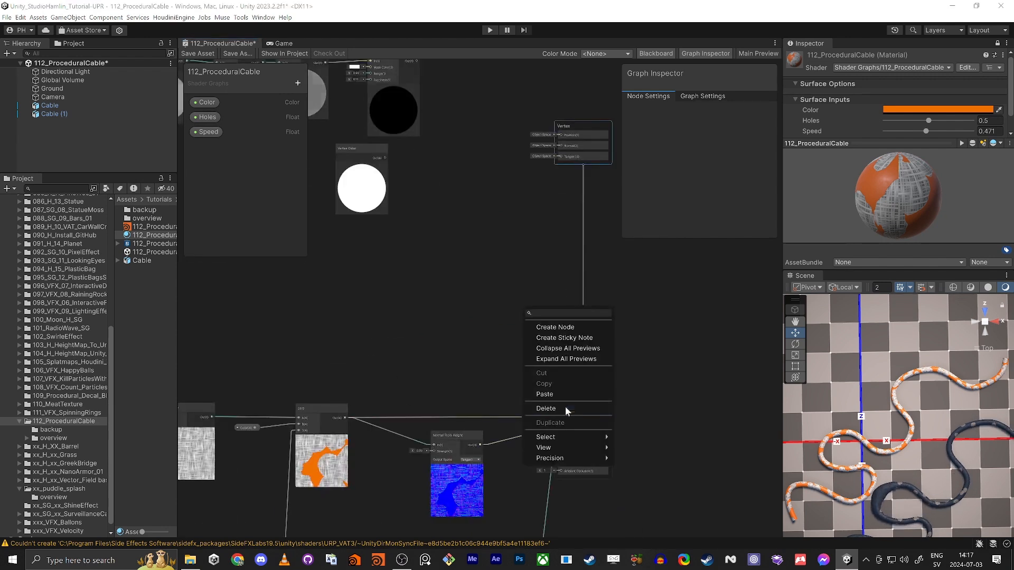
left_click(417, 385)
scroll(595, 410, "up", 5)
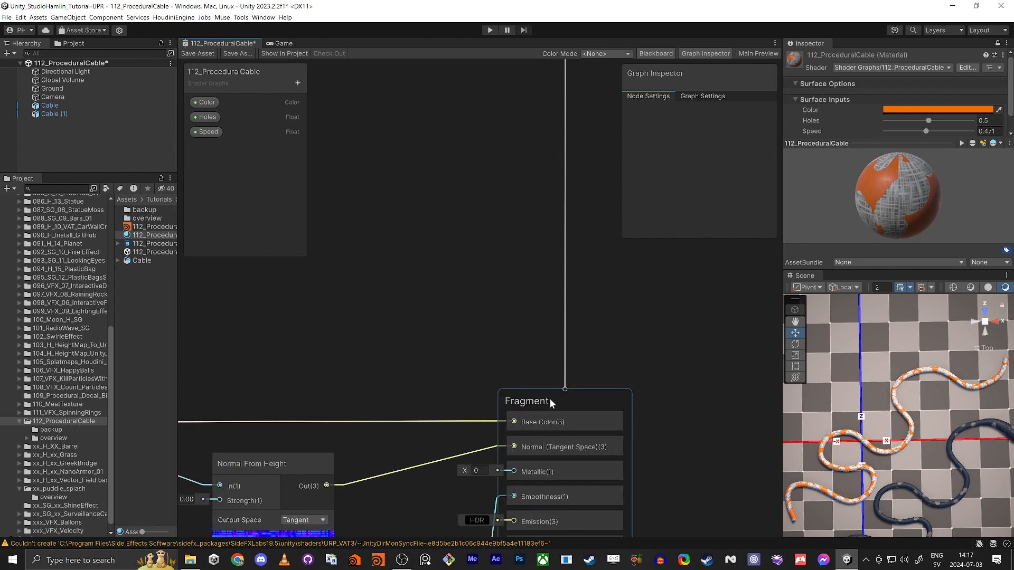
scroll(549, 399, "down", 5)
middle_click_drag(397, 173, 573, 417)
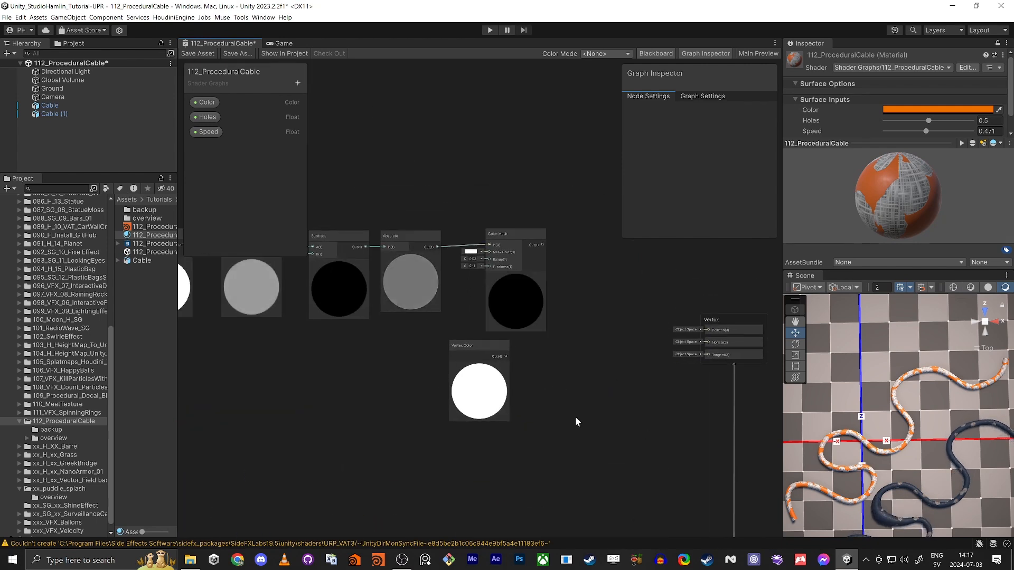
key("shift+space")
middle_click_drag(375, 390, 832, 427)
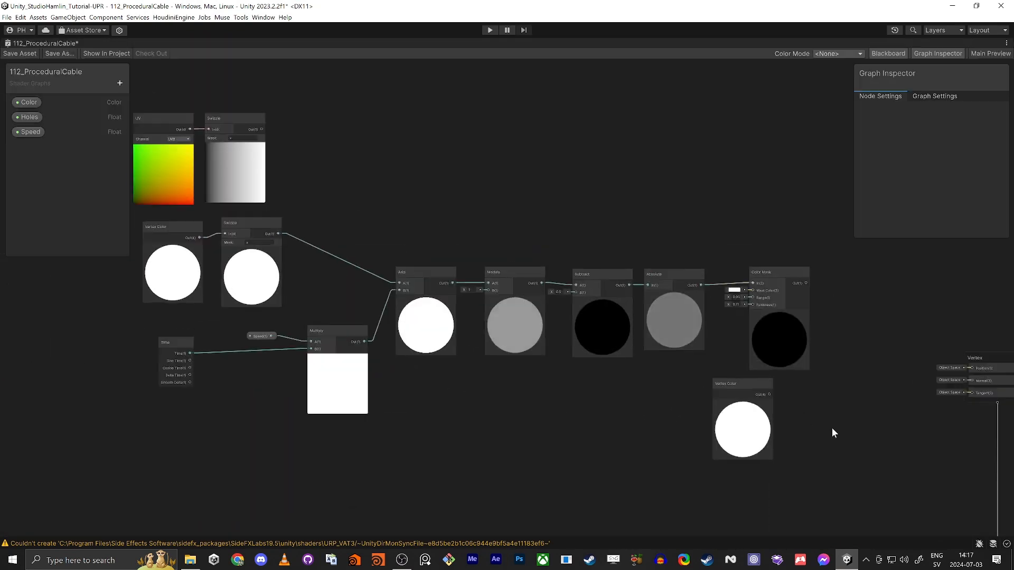
scroll(602, 430, "down", 3)
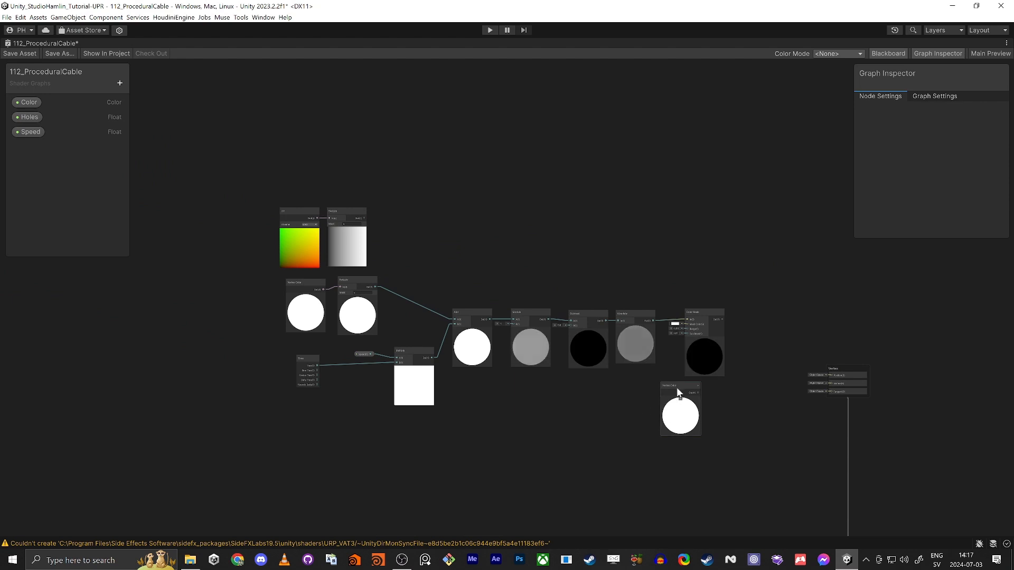
left_click(676, 388)
key("Delete")
Step: Move all graph nodes down and left to make room
left_click_drag(245, 158, 723, 389)
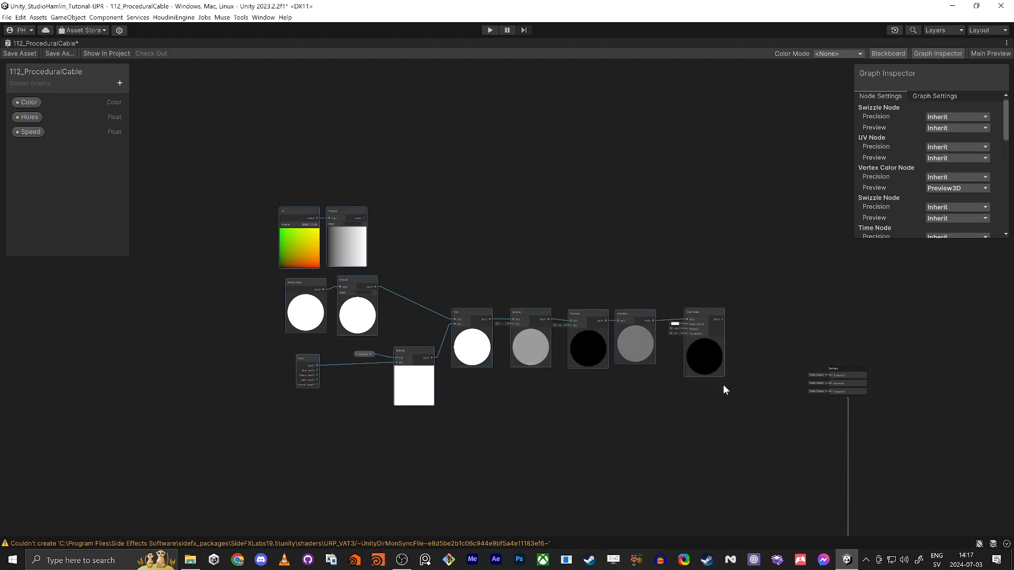
left_click_drag(712, 311, 670, 369)
middle_click_drag(784, 379, 631, 359)
scroll(668, 364, "up", 7)
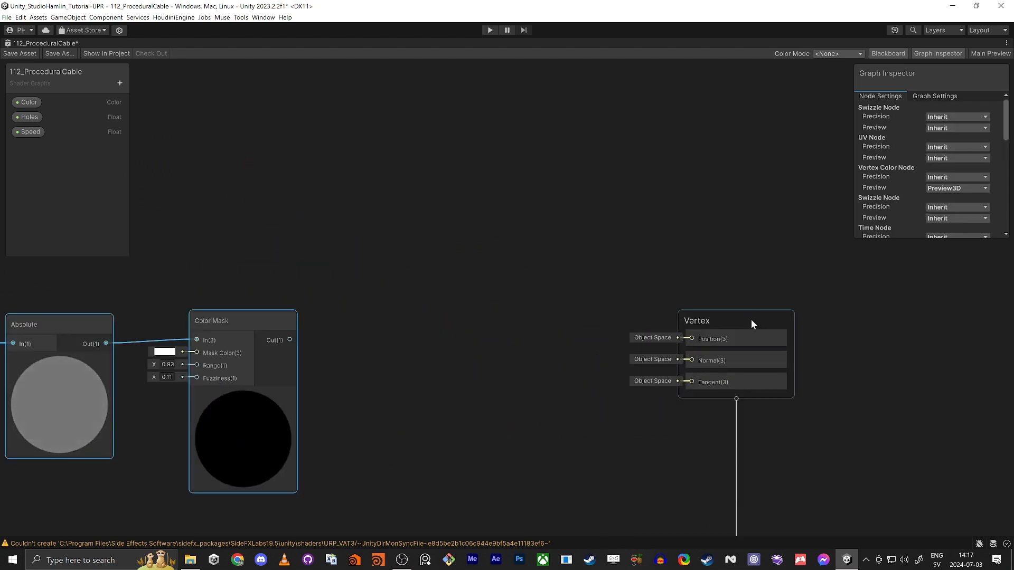
scroll(751, 319, "up", 3)
scroll(699, 353, "down", 2)
middle_click_drag(498, 379, 550, 340)
left_click(416, 238)
Step: Add world Position and Normal Vector nodes to the left of the Vertex block
key("space")
type("position")
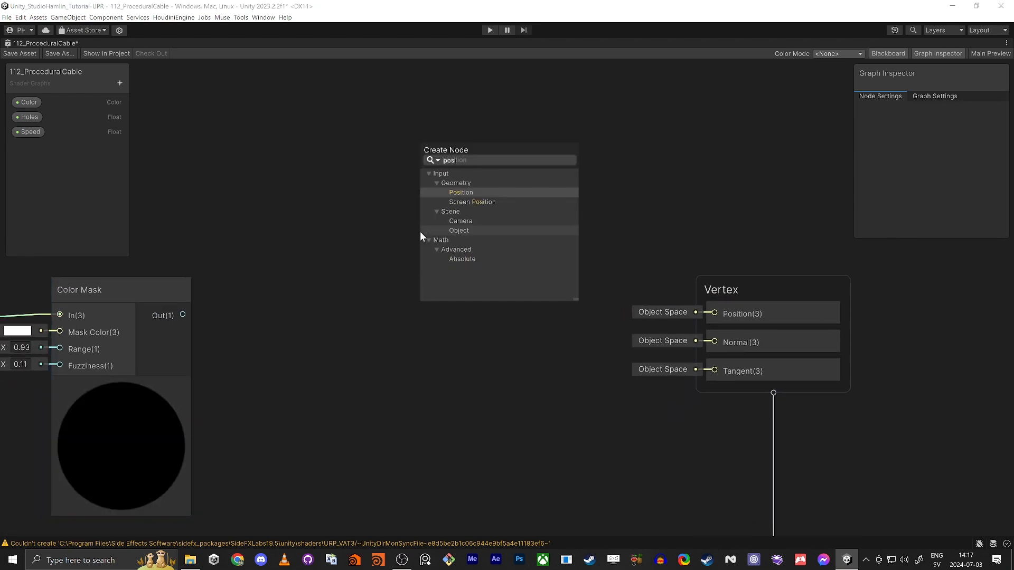
key("Return")
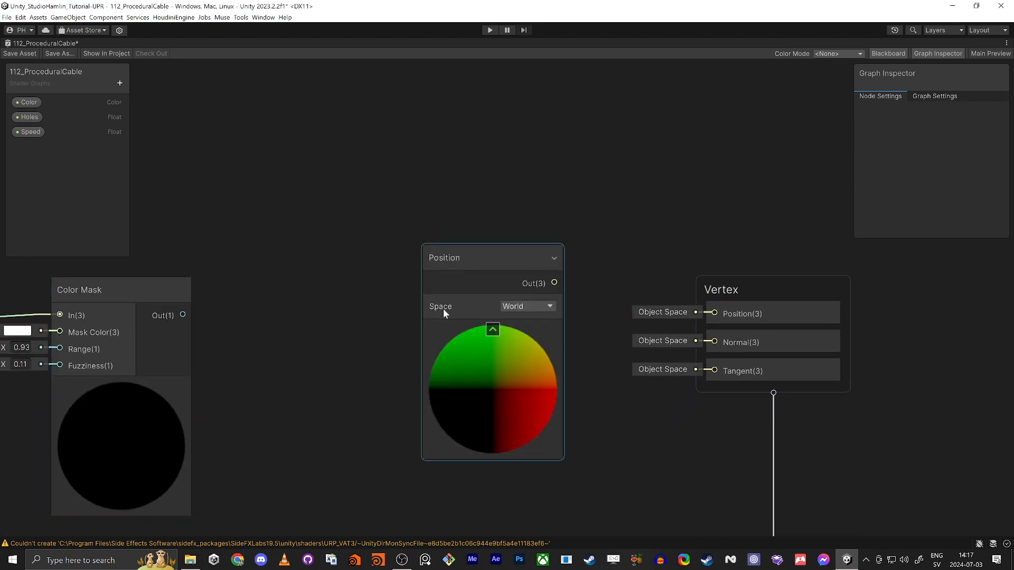
left_click_drag(505, 267, 325, 230)
middle_click_drag(316, 93, 393, 165)
left_click(393, 164)
key("space")
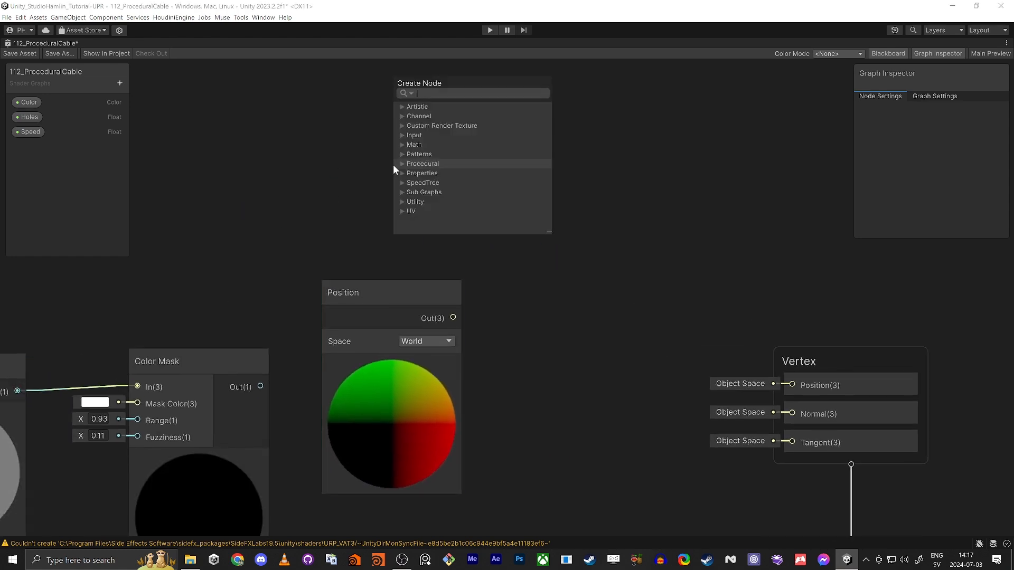
type("norma")
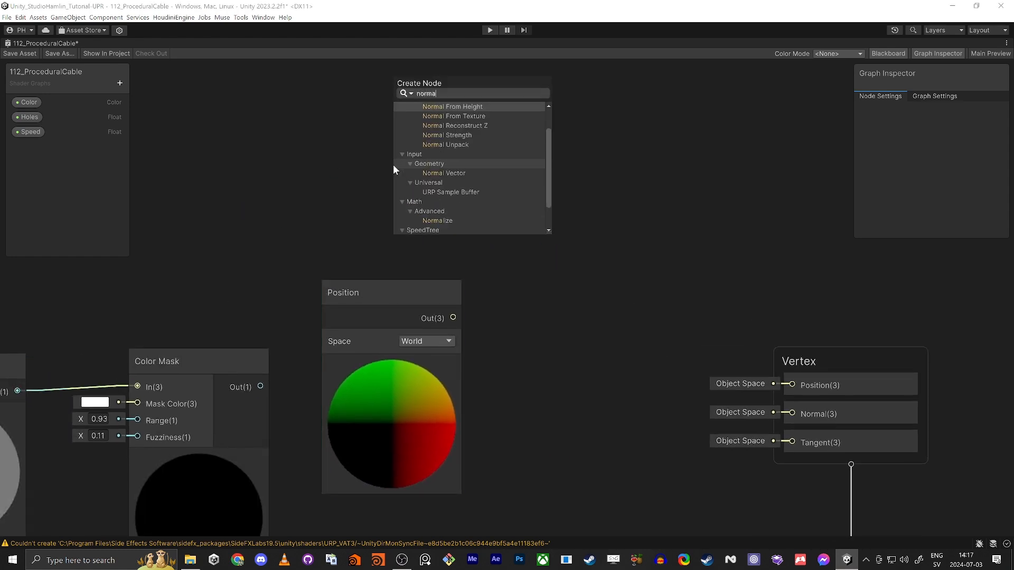
key("Down")
key("Down")
key("Down")
key("Down")
key("Down")
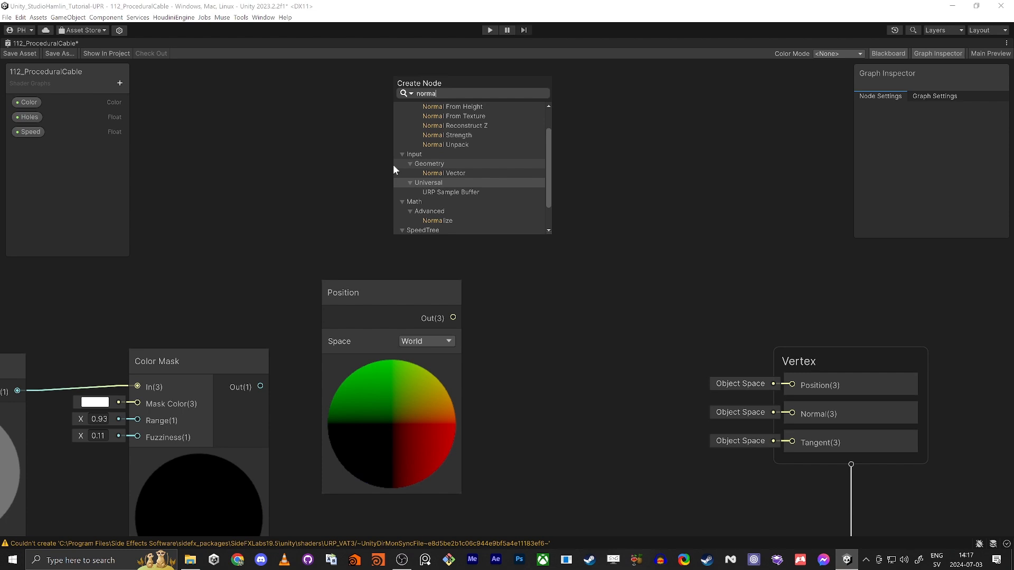
key("Return")
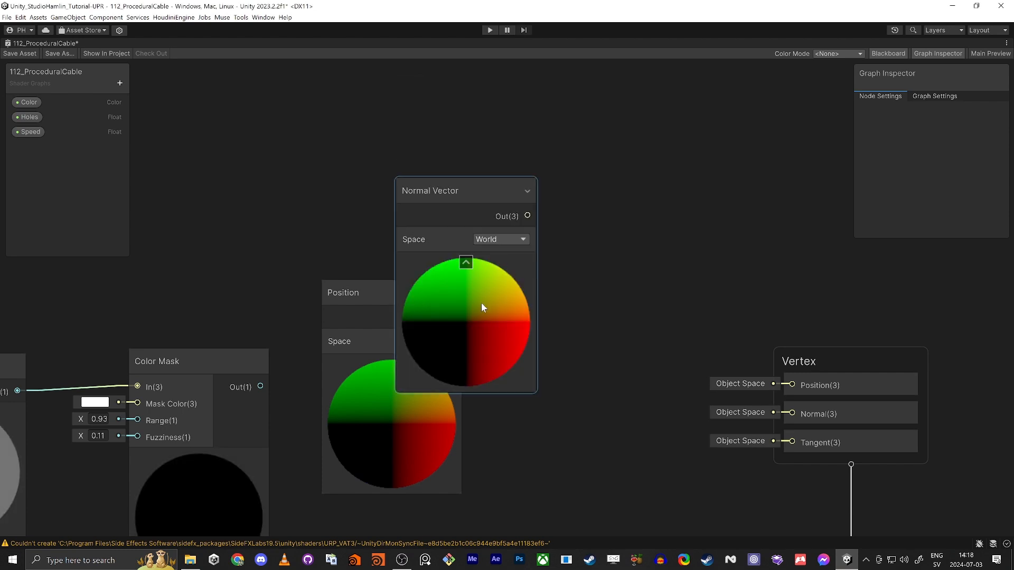
scroll(481, 302, "down", 3)
left_click_drag(465, 268, 359, 134)
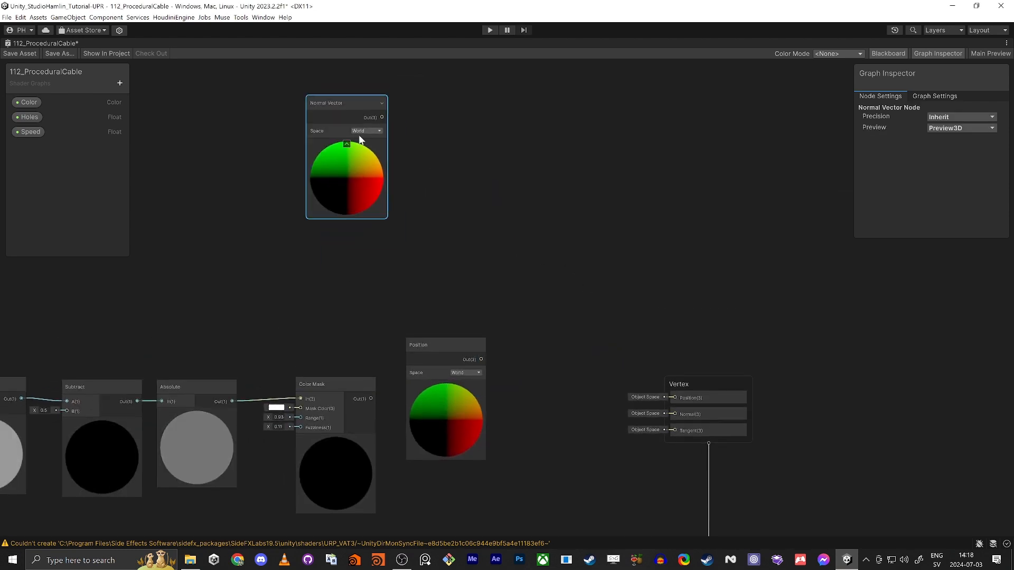
left_click_drag(447, 347, 522, 258)
Step: Create an Add node with Position in A and Normal Vector in B, driving Vertex Position
type("add")
key("Return")
left_click(512, 269)
left_click_drag(594, 257, 674, 399)
middle_click_drag(559, 419, 623, 373)
scroll(643, 369, "down", 2)
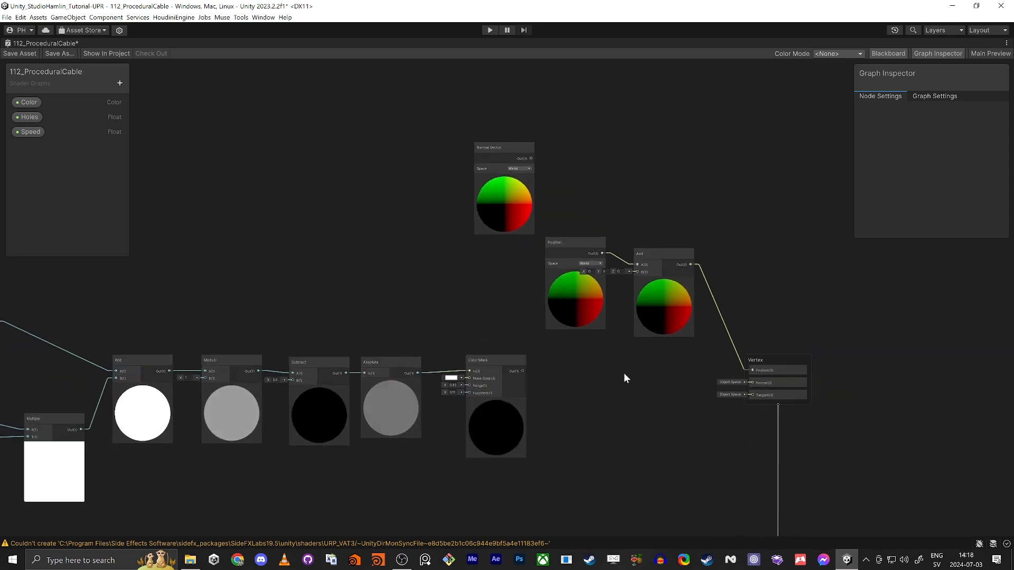
left_click(568, 244)
left_click_drag(568, 243, 488, 252)
left_click_drag(495, 152, 638, 268)
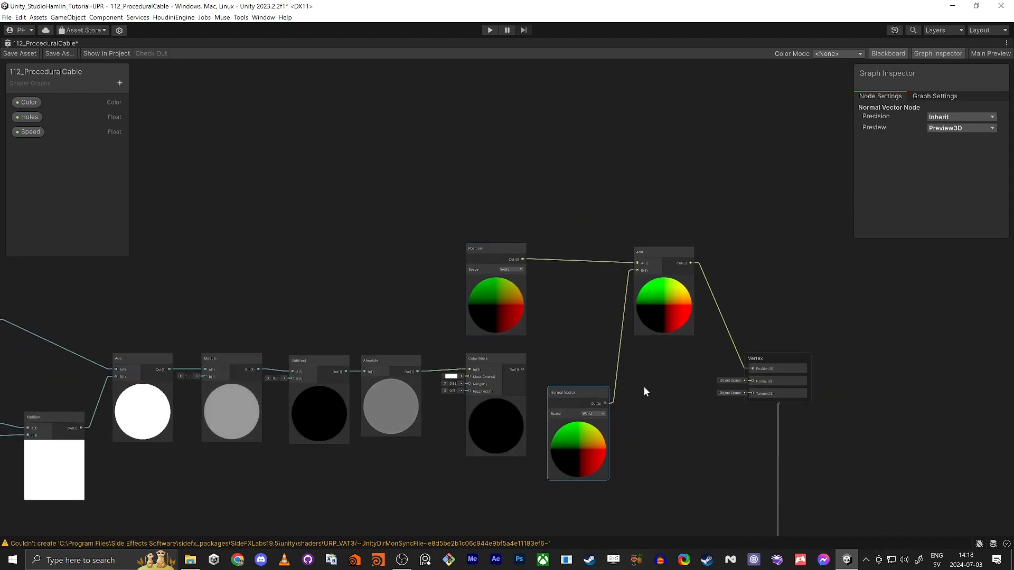
middle_click_drag(644, 387, 590, 364)
key("shift+space")
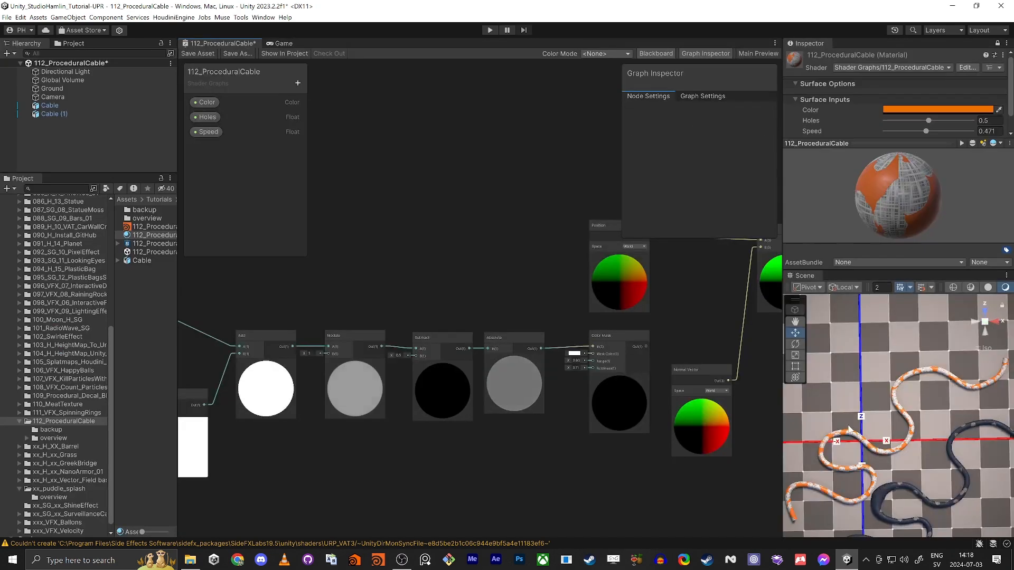
Step: Save the graph and insert a Multiply node feeding the Add node's B input
left_click(194, 53)
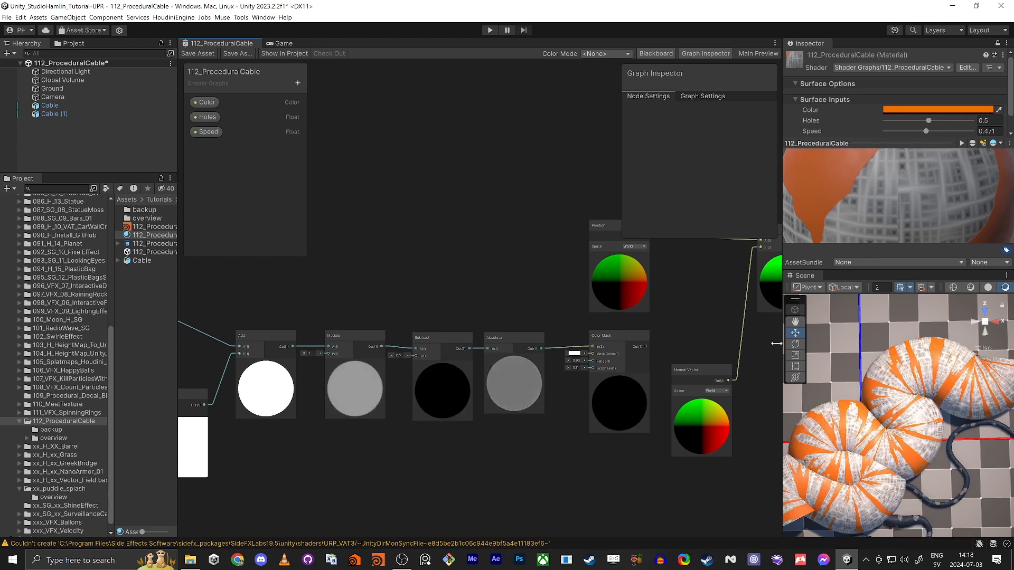
middle_click_drag(679, 266, 519, 306)
scroll(579, 256, "down", 1)
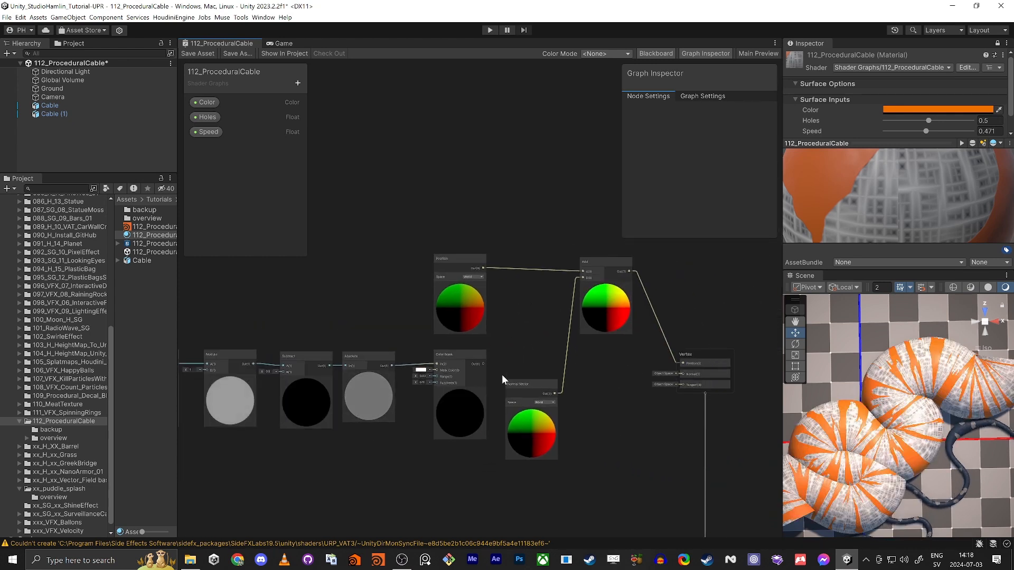
middle_click_drag(505, 353, 544, 343)
key("space")
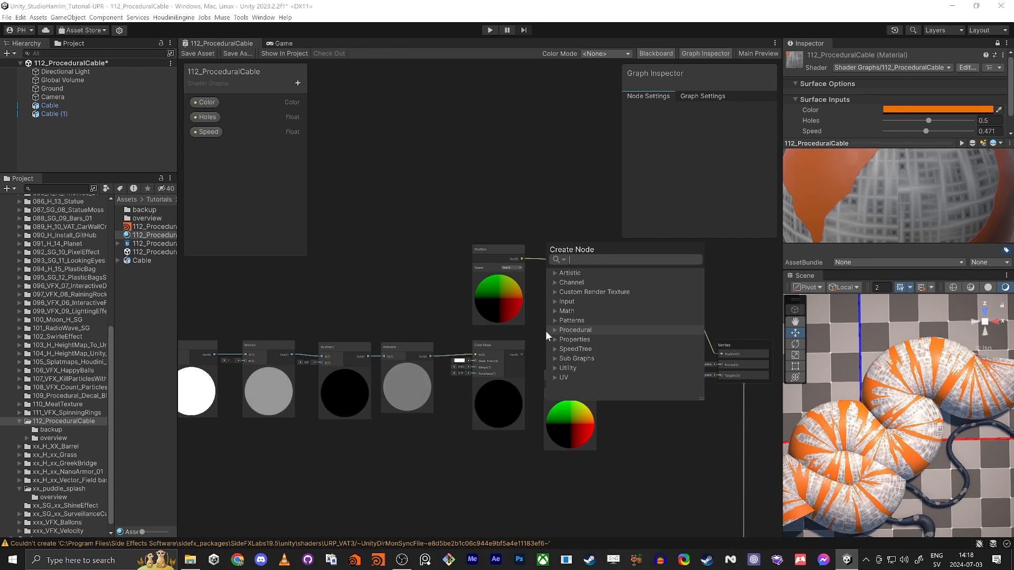
type("mult")
key("Return")
left_click_drag(549, 331, 628, 401)
left_click_drag(628, 288, 621, 268)
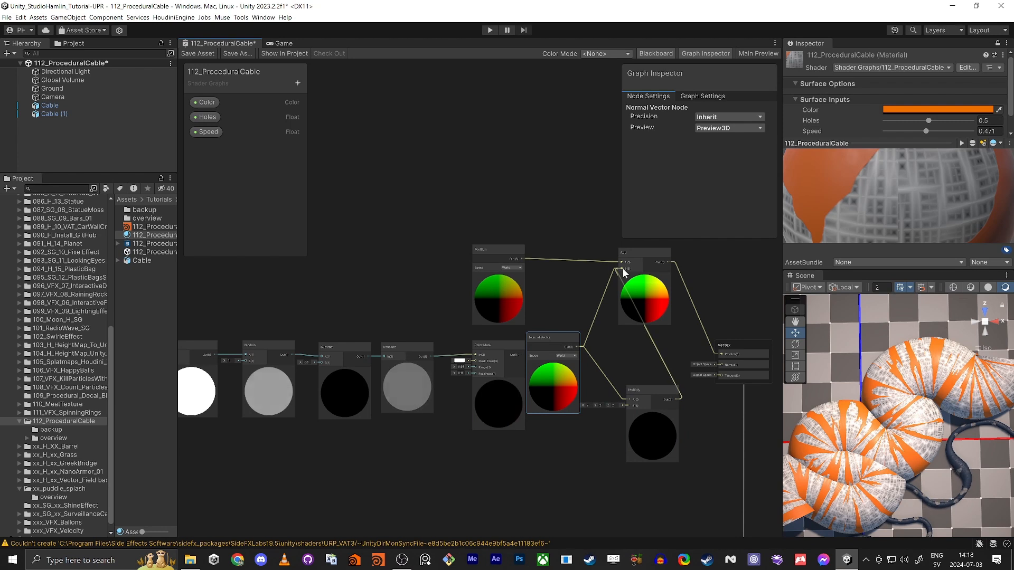
Step: Feed Color Mask into the Multiply's B, save, and lower the cable Speed to 0.189
middle_click_drag(217, 334, 362, 291)
scroll(363, 291, "down", 2)
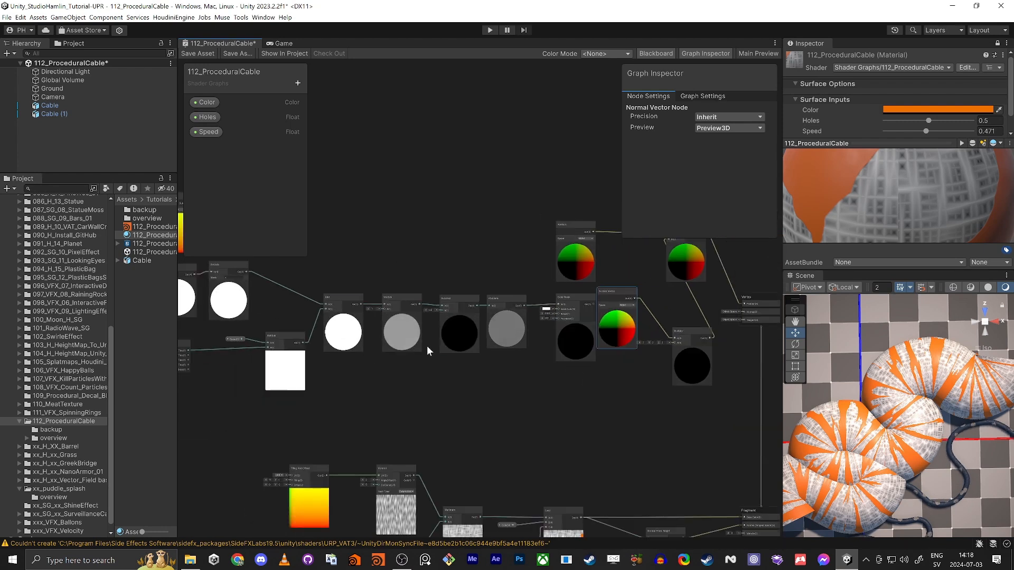
scroll(608, 370, "up", 3)
middle_click_drag(618, 376, 522, 400)
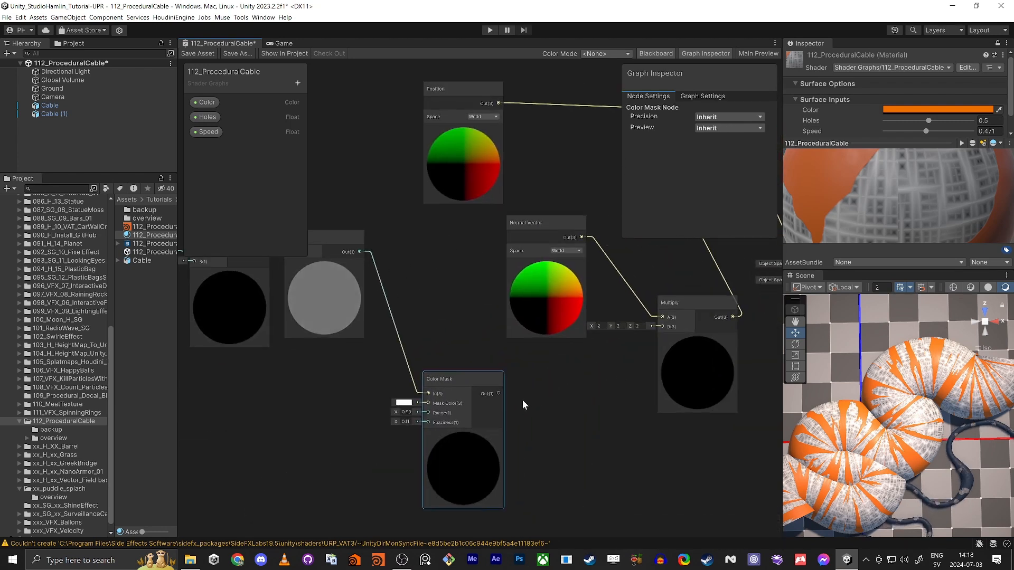
left_click_drag(499, 393, 662, 325)
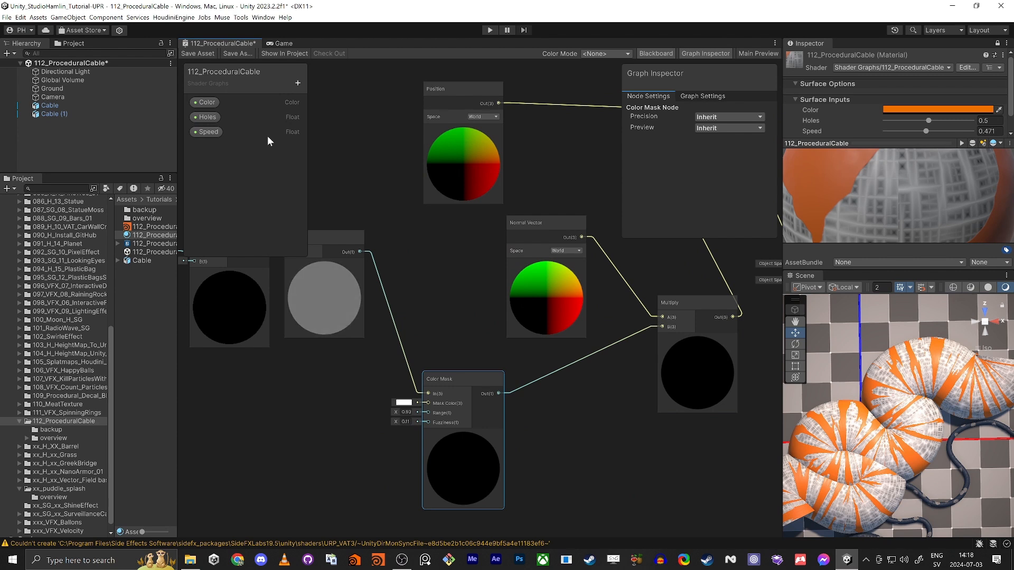
left_click(190, 54)
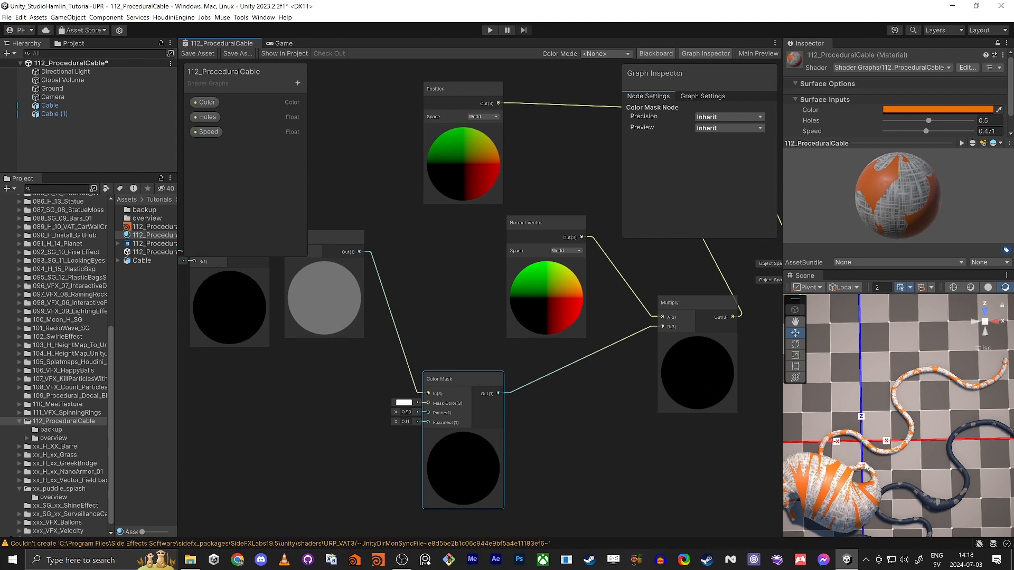
left_click_drag(926, 130, 903, 132)
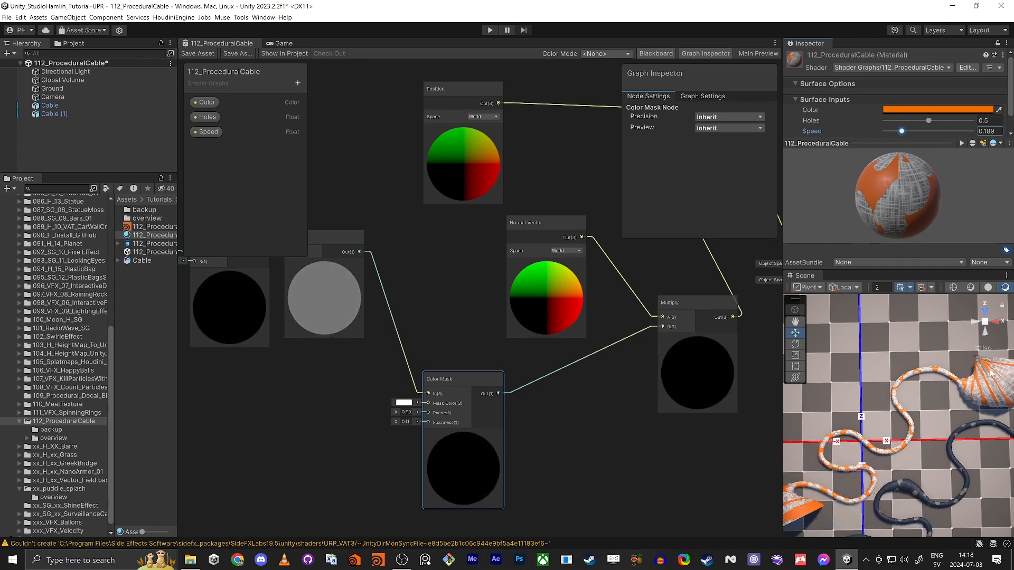
left_click(538, 442)
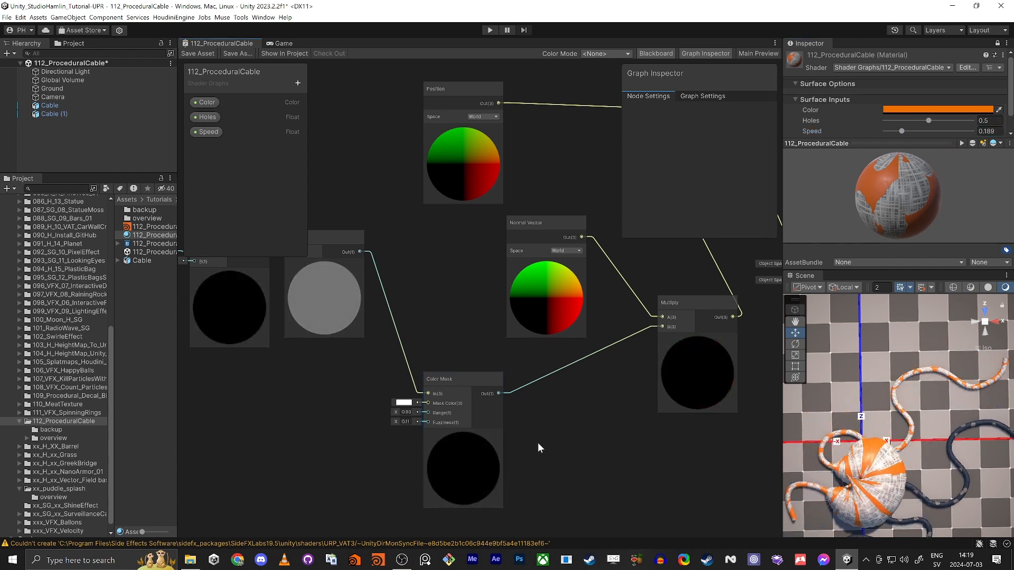
Step: Add a second Multiply taking Normal Vector into A and feeding the masked Multiply's A
key("space")
type("multi")
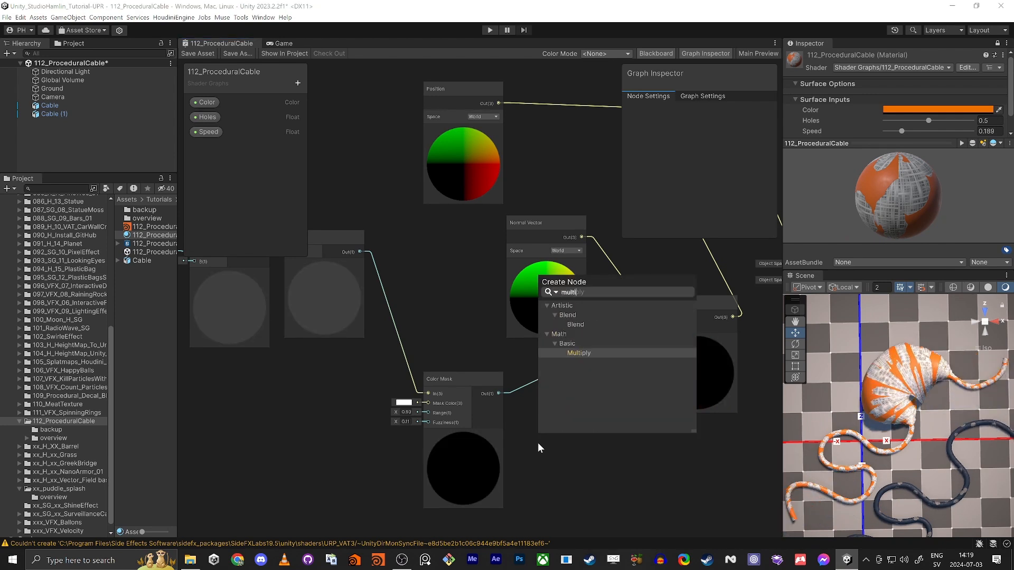
key("Return")
left_click_drag(560, 259, 494, 258)
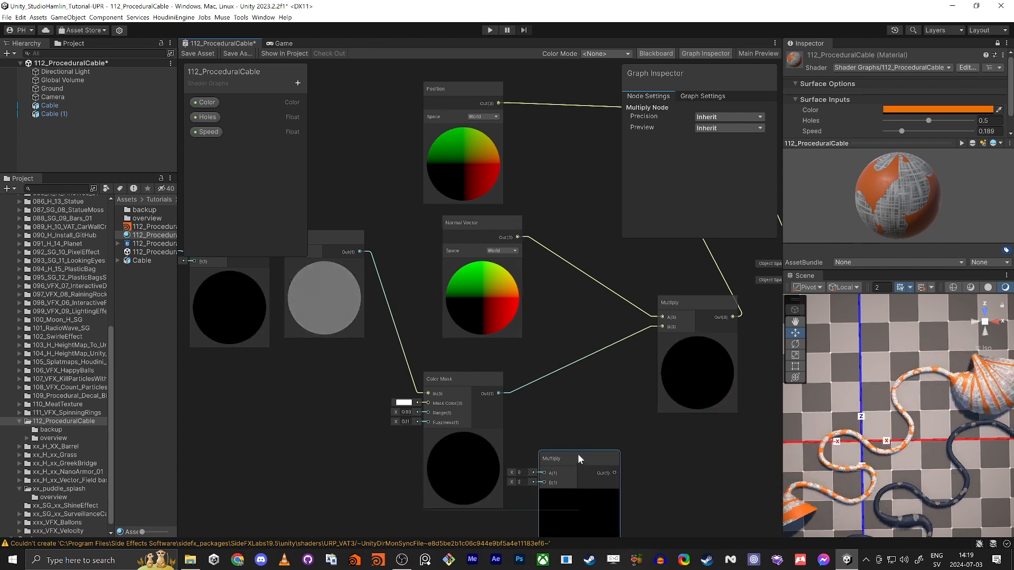
left_click_drag(577, 454, 578, 389)
left_click_drag(518, 237, 544, 413)
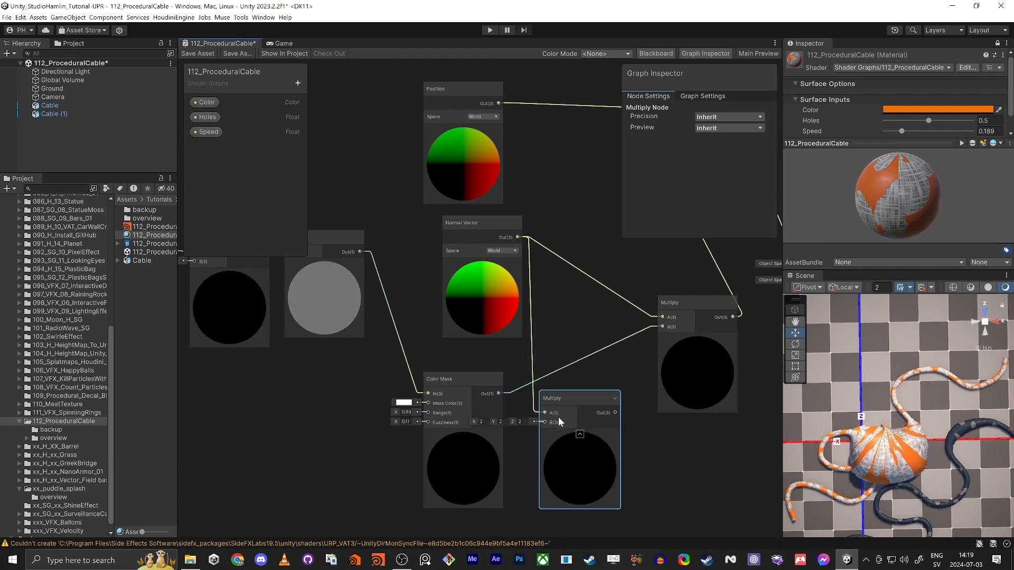
left_click_drag(615, 413, 663, 316)
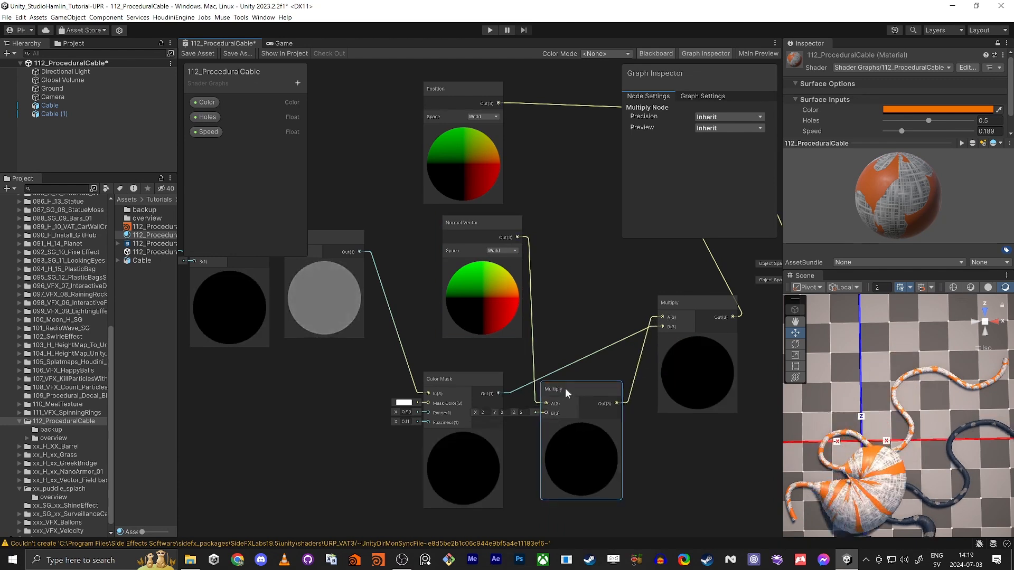
left_click_drag(567, 398, 583, 223)
left_click_drag(495, 224, 461, 233)
Step: Add a Float property named ExpandDistance and wire it into the Normal Vector Multiply's B
left_click(298, 83)
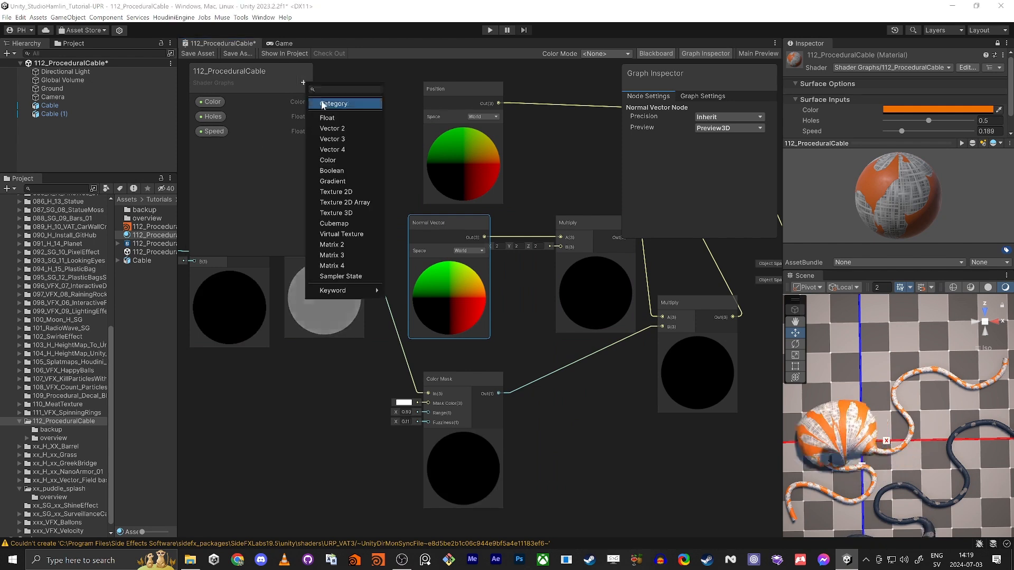
left_click(331, 118)
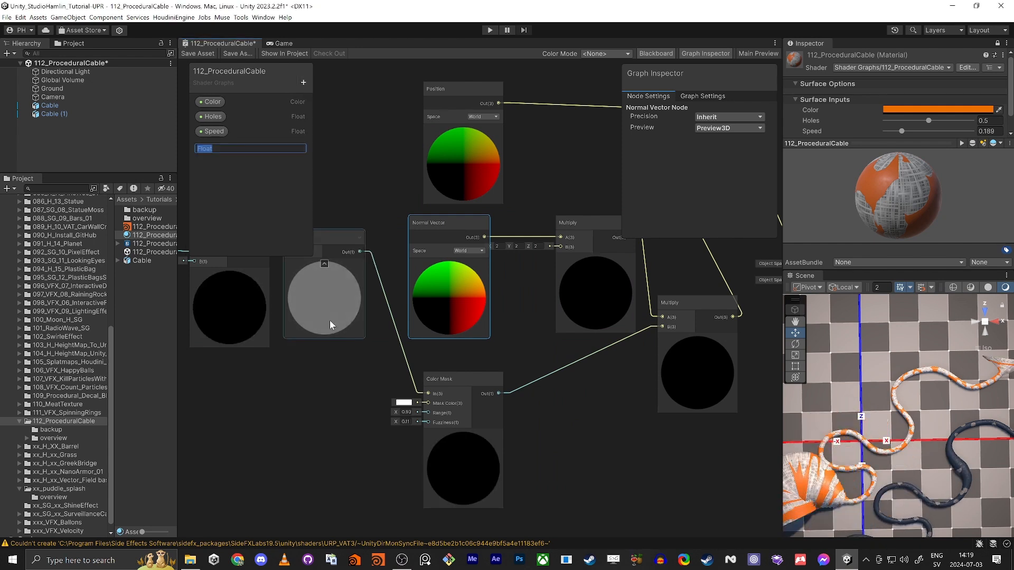
type("Expa")
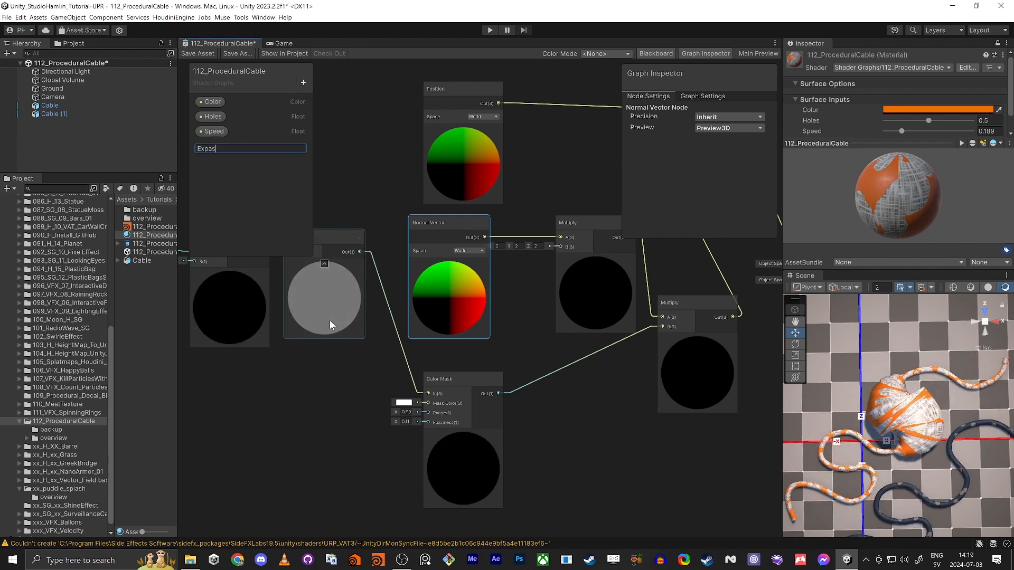
type("ndDistance")
key("Return")
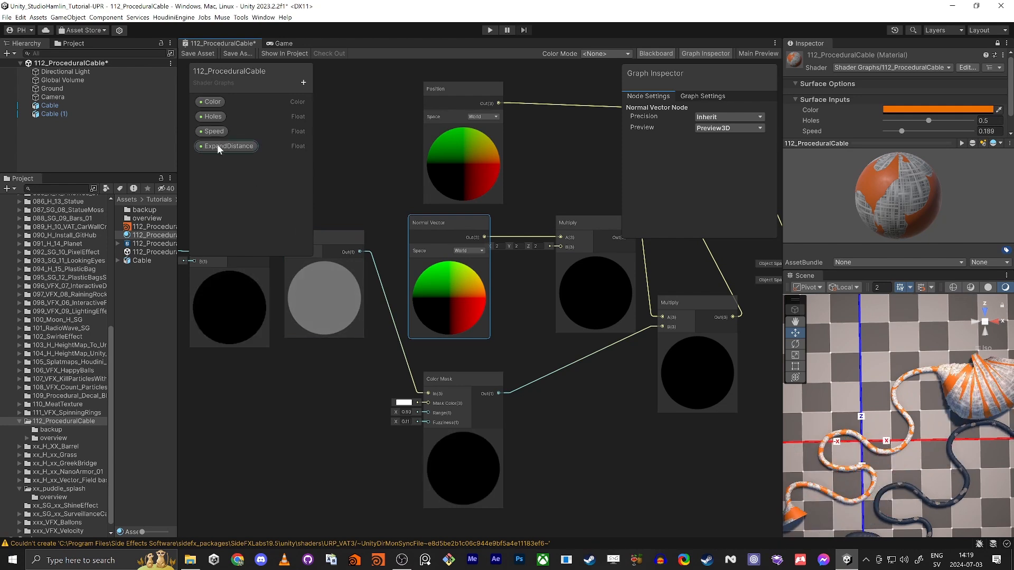
left_click(217, 145)
left_click_drag(227, 146, 559, 246)
key("shift+space")
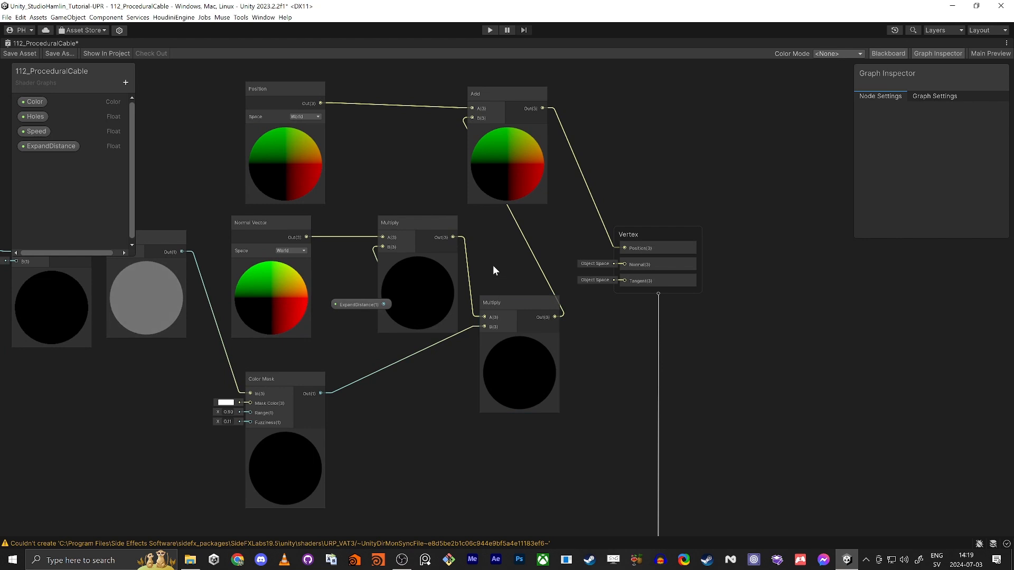
Step: Collapse the Multiply and Normal Vector previews and reposition Normal Vector and ExpandDistance
scroll(409, 265, "up", 2)
middle_click_drag(409, 265, 517, 300)
scroll(517, 300, "up", 1)
left_click(537, 290)
left_click(274, 295)
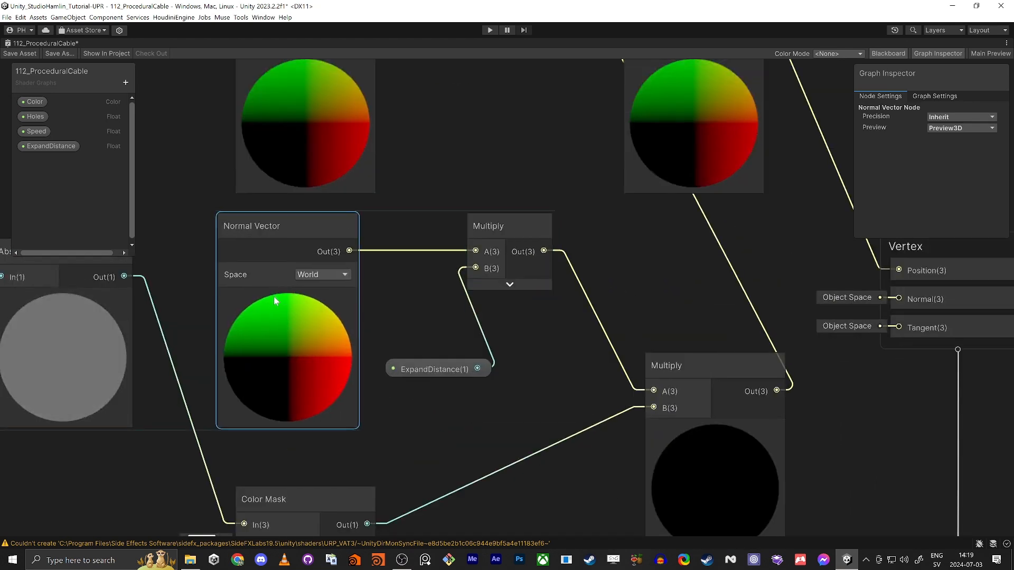
left_click(285, 290)
left_click_drag(287, 230, 359, 230)
left_click_drag(452, 376, 391, 358)
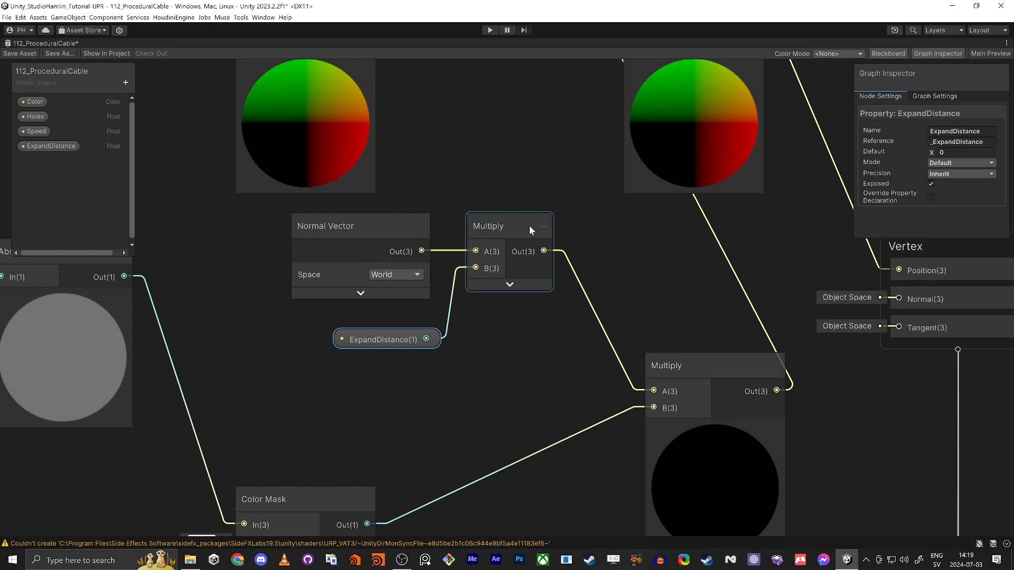
Step: Make ExpandDistance a Slider with default 0.2, then shift the large Multiply node left
left_click(63, 147)
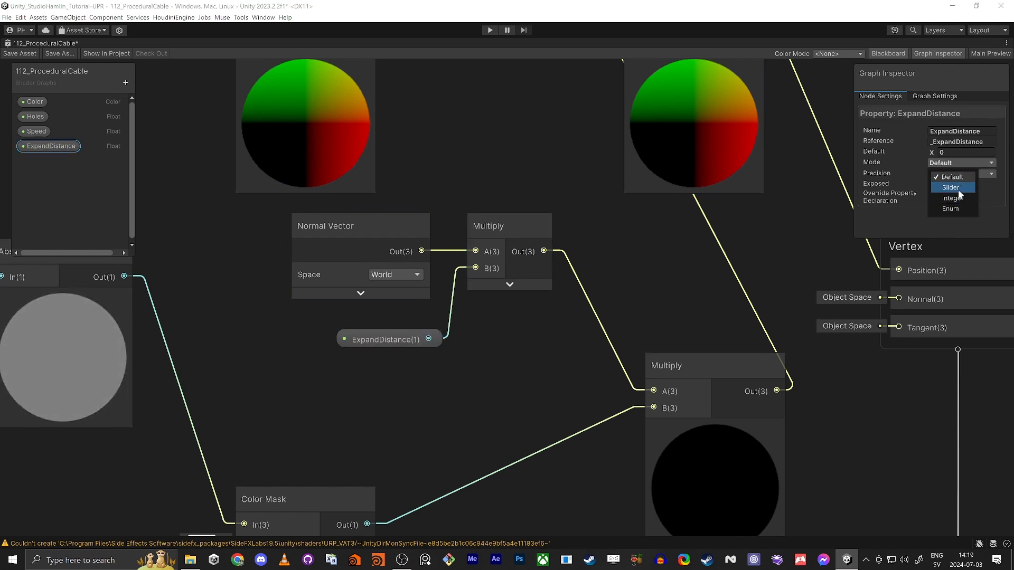
left_click(957, 189)
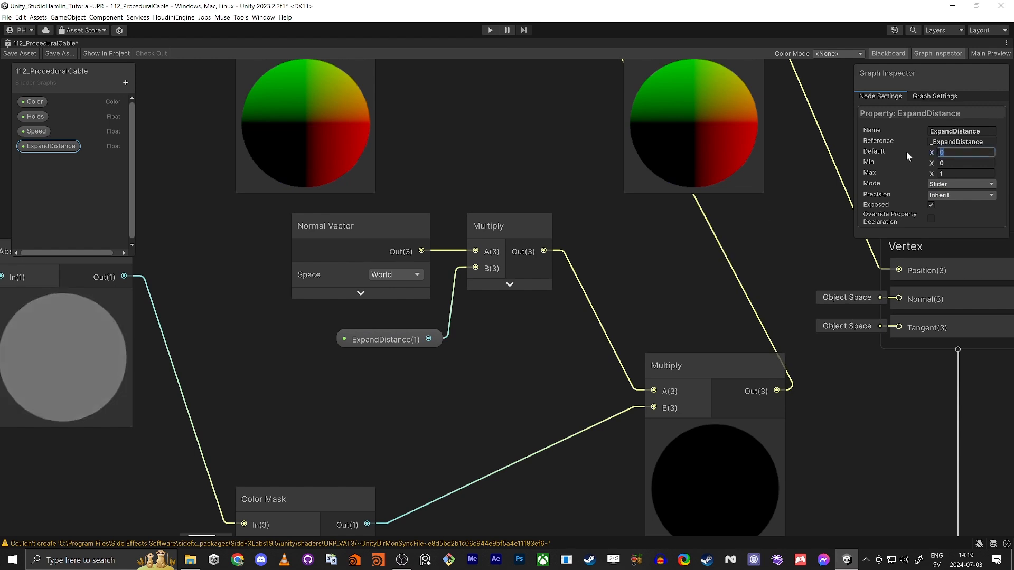
type("0.2")
key("Tab")
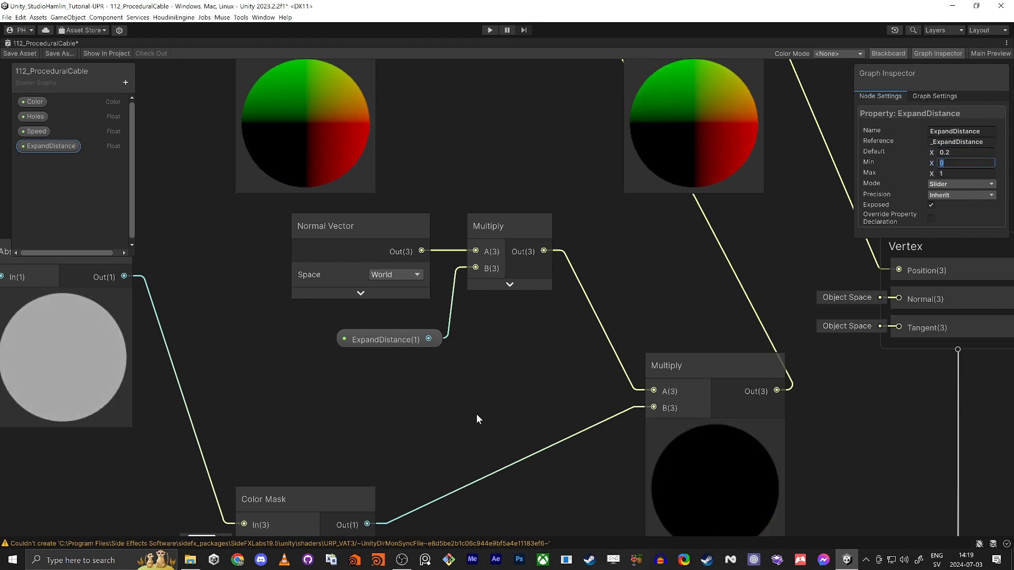
scroll(476, 417, "down", 5)
mouse_move(470, 340)
left_mouse_down()
mouse_move(575, 240)
mouse_move(561, 272)
mouse_move(555, 229)
mouse_move(457, 353)
left_mouse_up()
left_click_drag(670, 344, 637, 360)
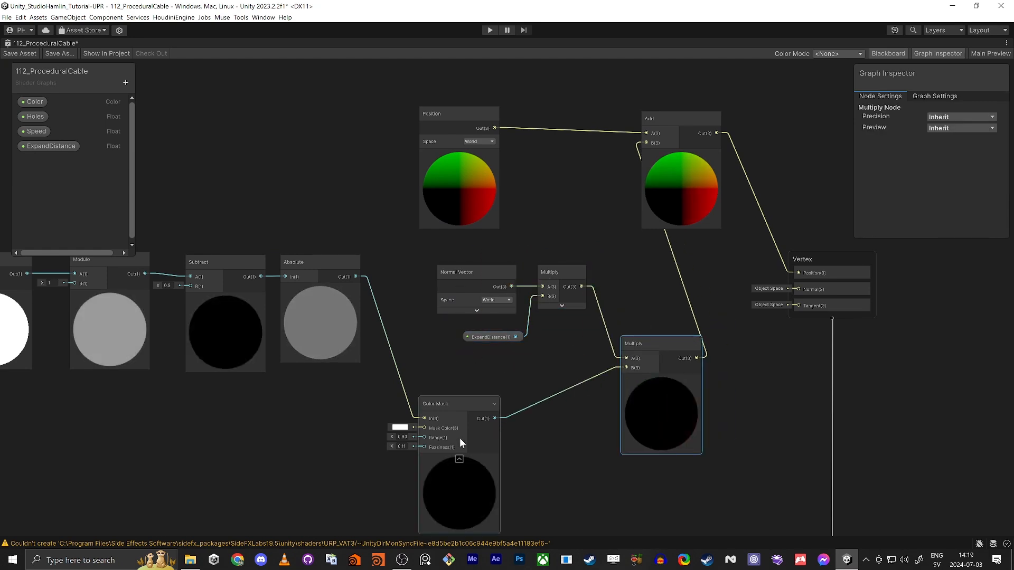
Step: Move the stripe-mask node chain down and line it up with Color Mask
scroll(445, 411, "down", 5)
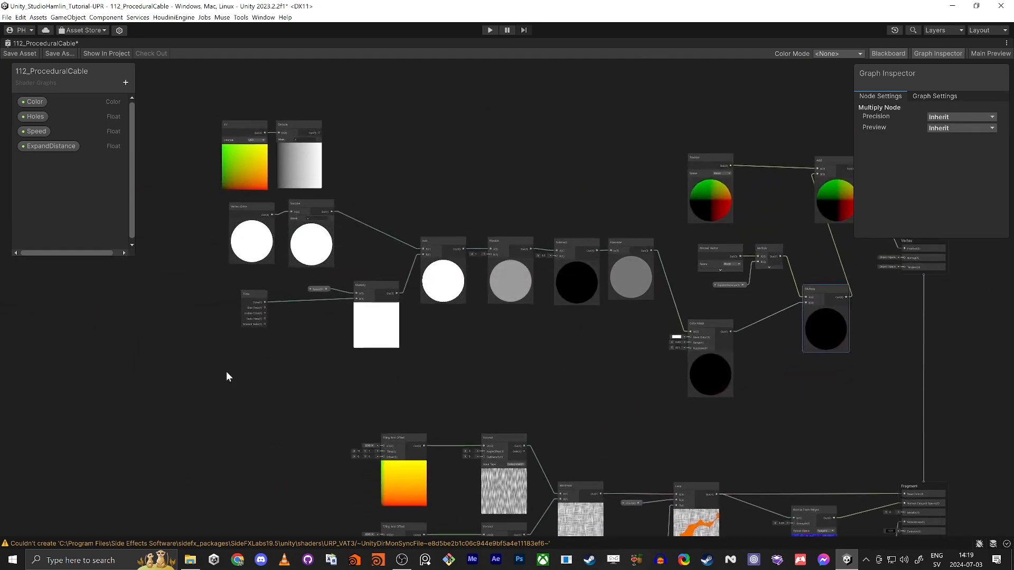
mouse_move(228, 376)
left_mouse_down()
mouse_move(608, 200)
mouse_move(242, 363)
left_mouse_up()
left_click_drag(628, 248, 623, 324)
middle_click_drag(663, 297, 489, 284)
Step: Reposition the Normal Vector, ExpandDistance, Multiply, Add and Position nodes, then save the graph
scroll(635, 268, "up", 3)
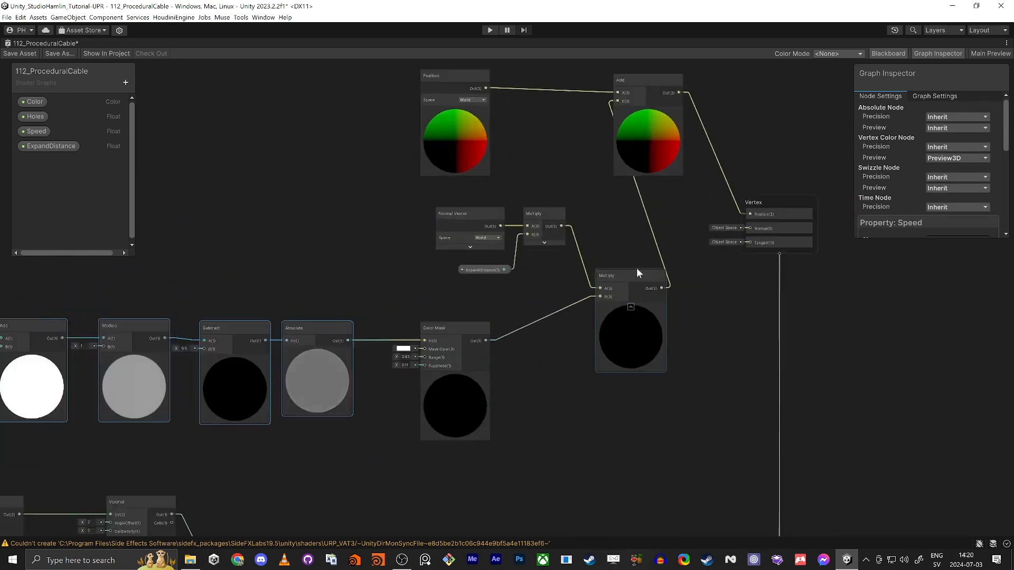
left_click_drag(408, 186, 560, 267)
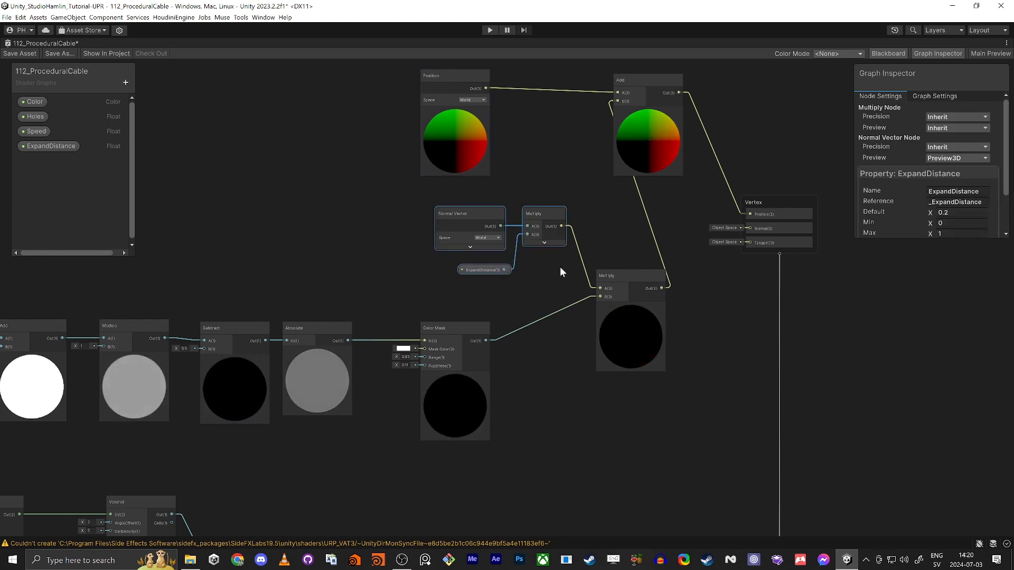
left_click_drag(544, 209, 464, 217)
left_click(623, 276)
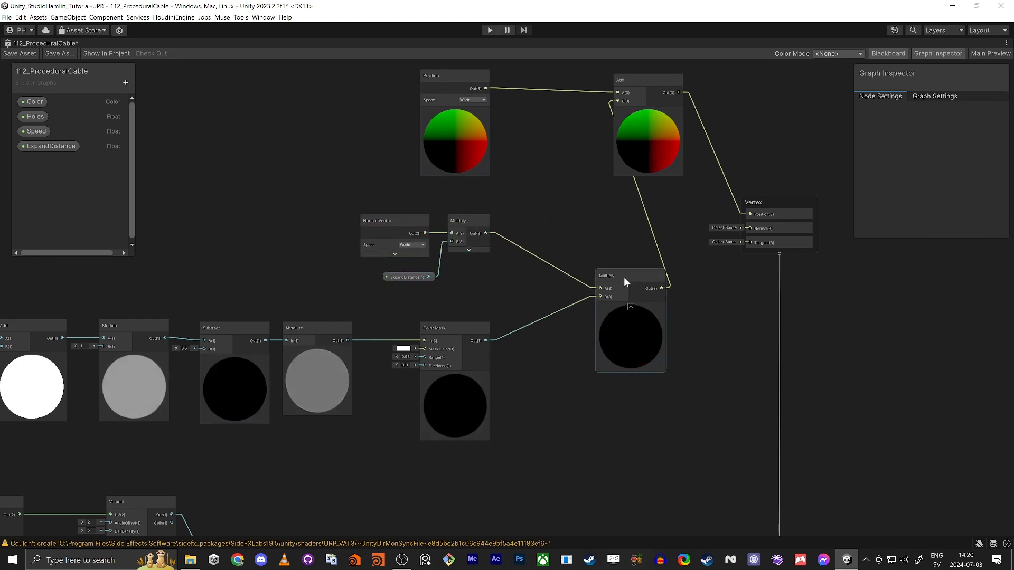
left_click_drag(623, 277, 558, 267)
middle_click_drag(639, 114, 638, 196)
left_click_drag(644, 168, 651, 190)
left_click_drag(460, 157, 460, 174)
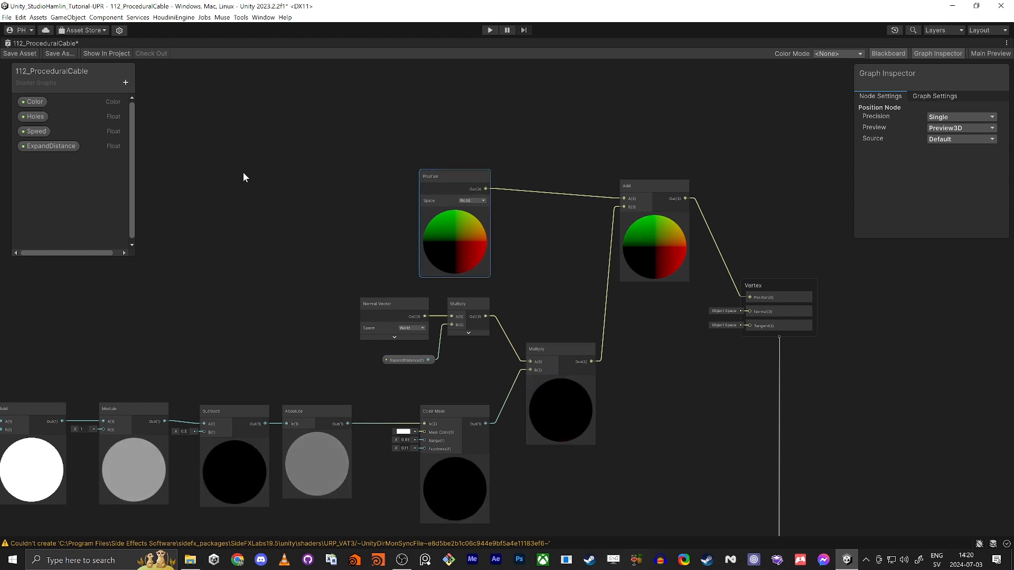
left_click(308, 206)
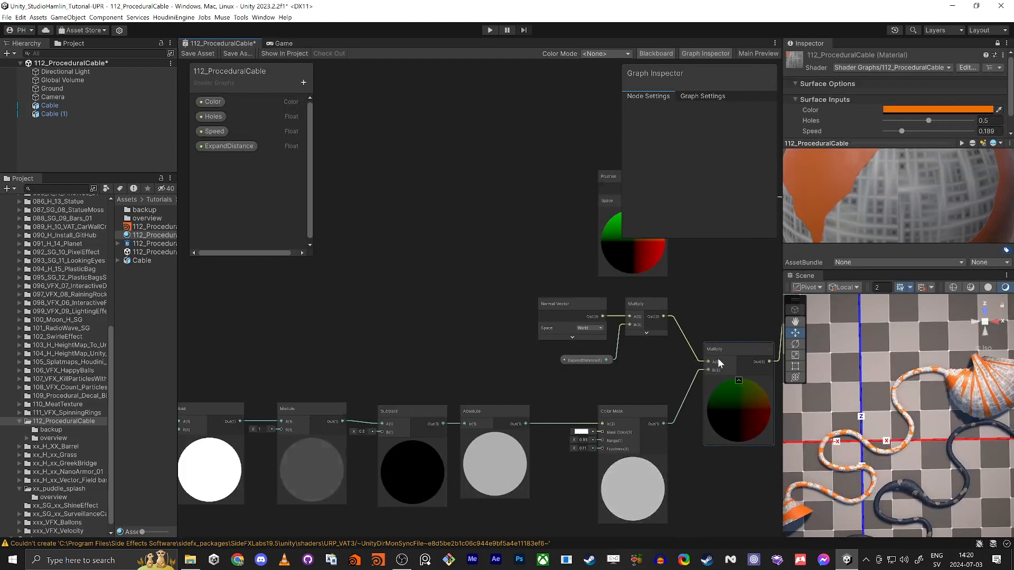
middle_click_drag(706, 307, 684, 305)
left_click(195, 54)
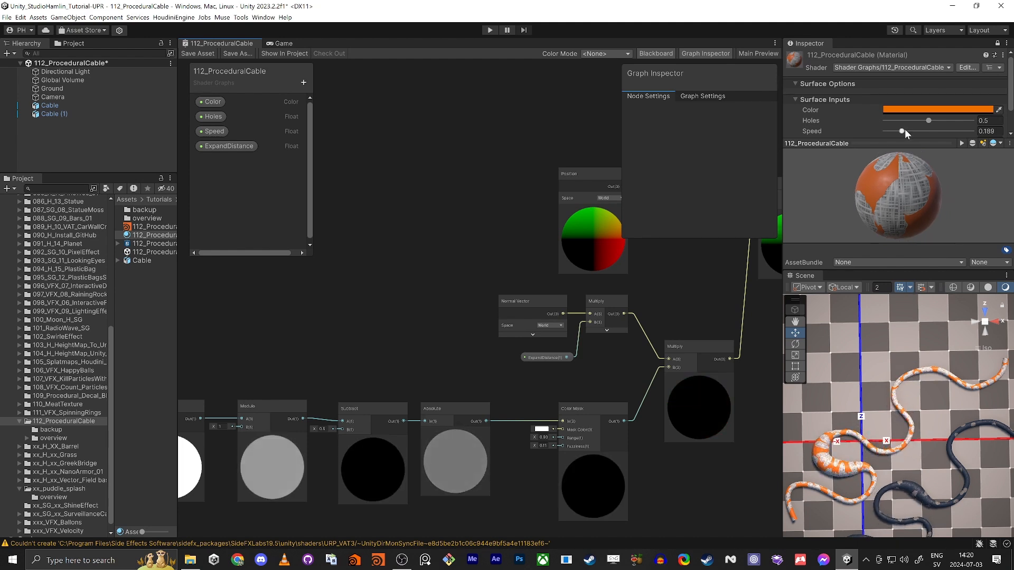
Step: Raise the cable material's Speed from 0.189 to 0.388 and bring Color Mask into view
left_click_drag(902, 131, 919, 132)
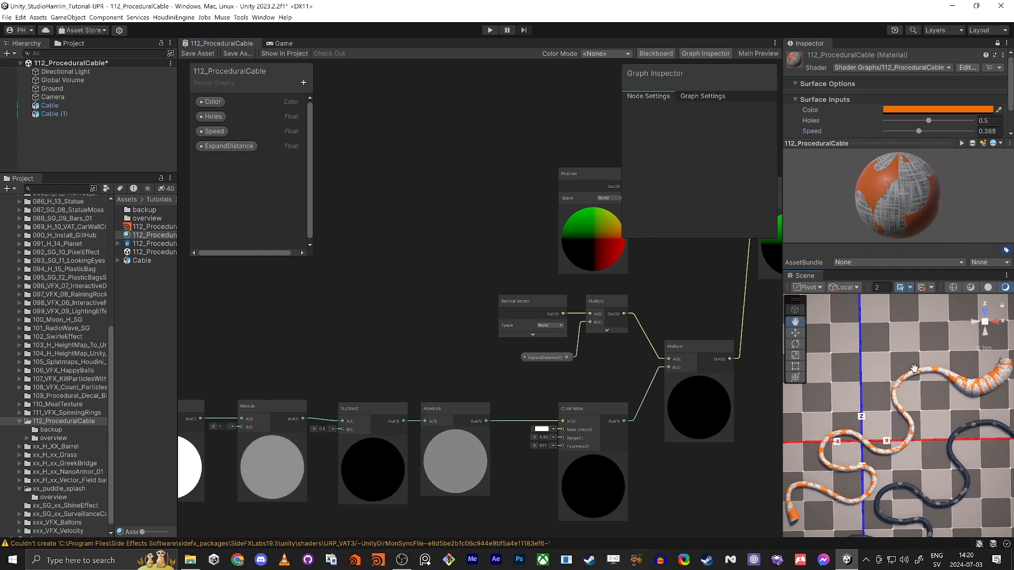
key("w")
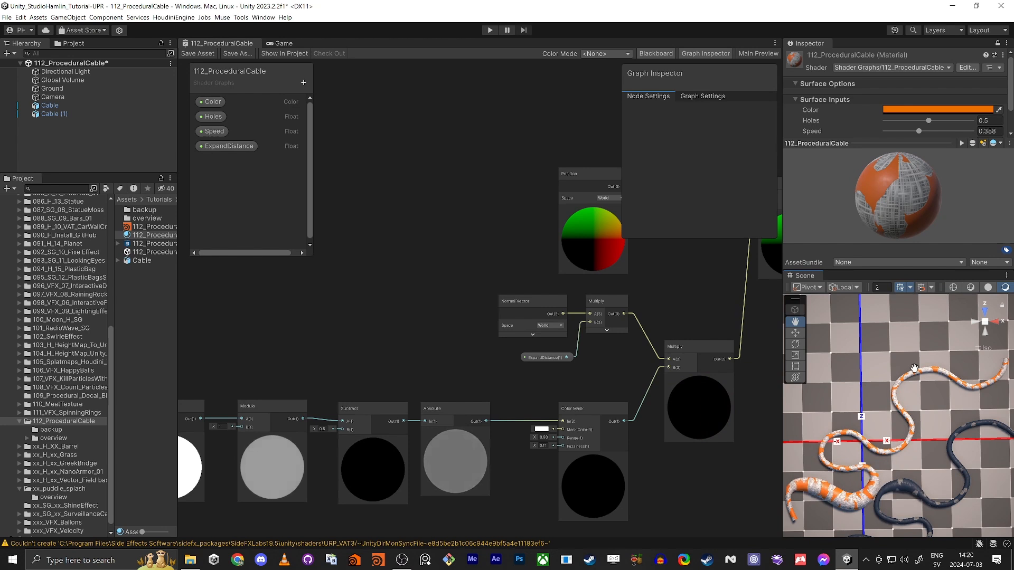
middle_click_drag(530, 481, 460, 316)
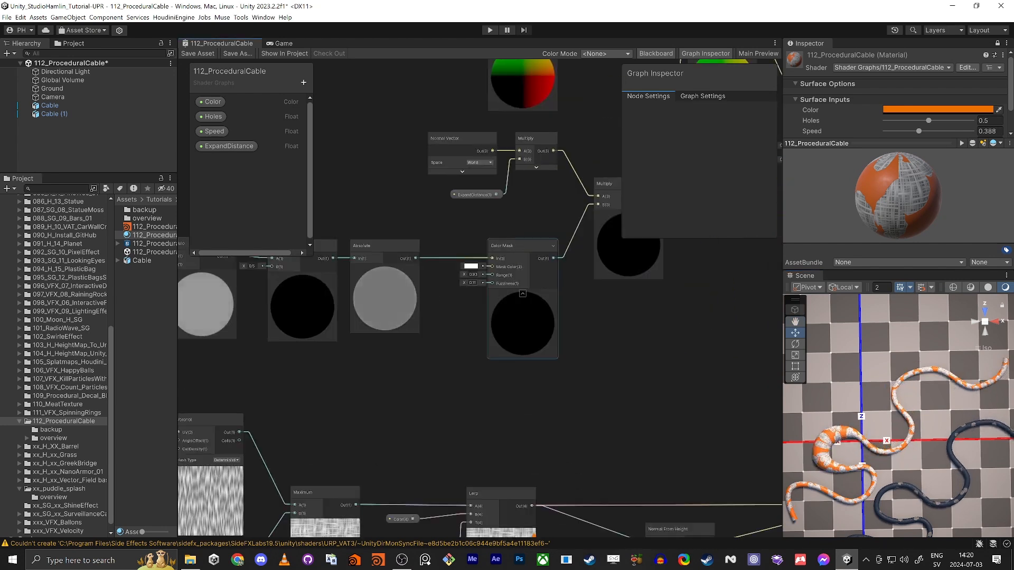
scroll(467, 282, "up", 7)
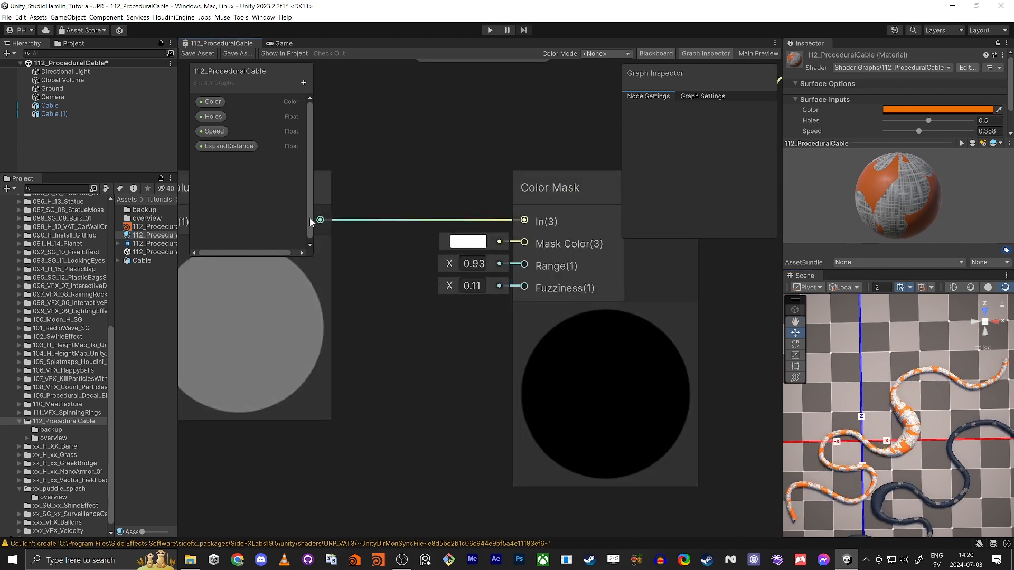
Step: Open the Color Mask node's context menu twice and close it without converting anything
right_click(524, 263)
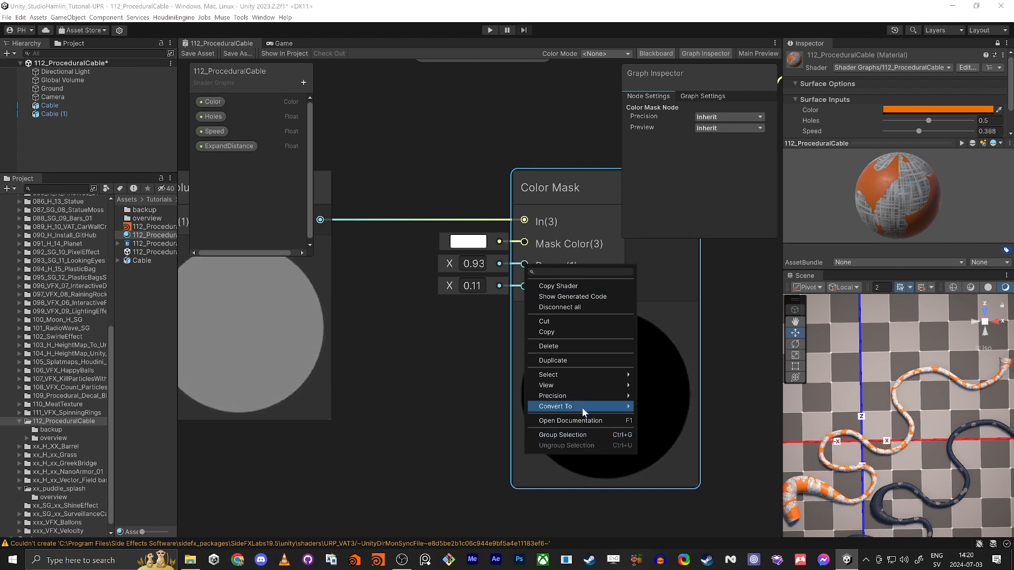
mouse_move(581, 405)
left_click(476, 351)
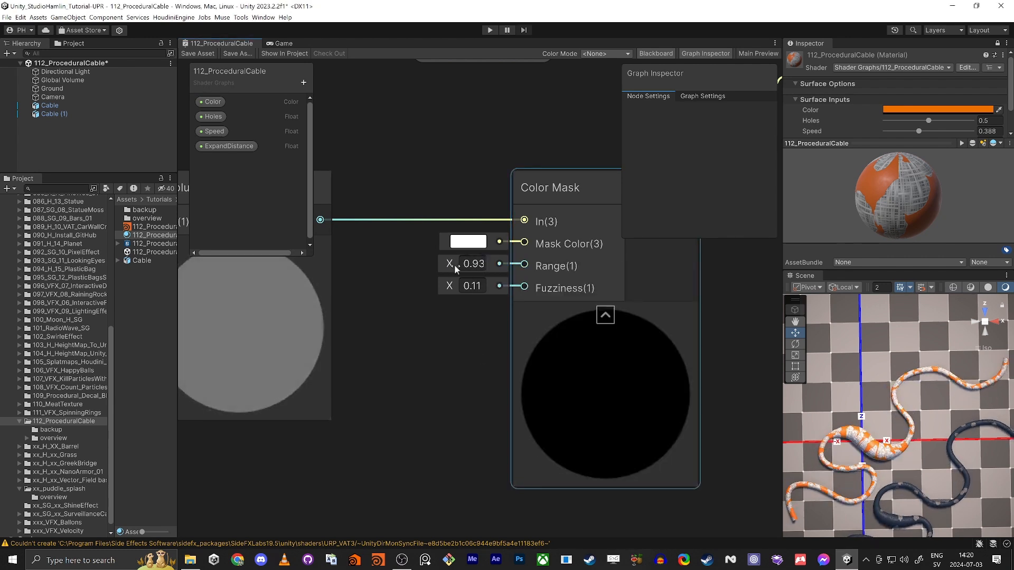
right_click(456, 266)
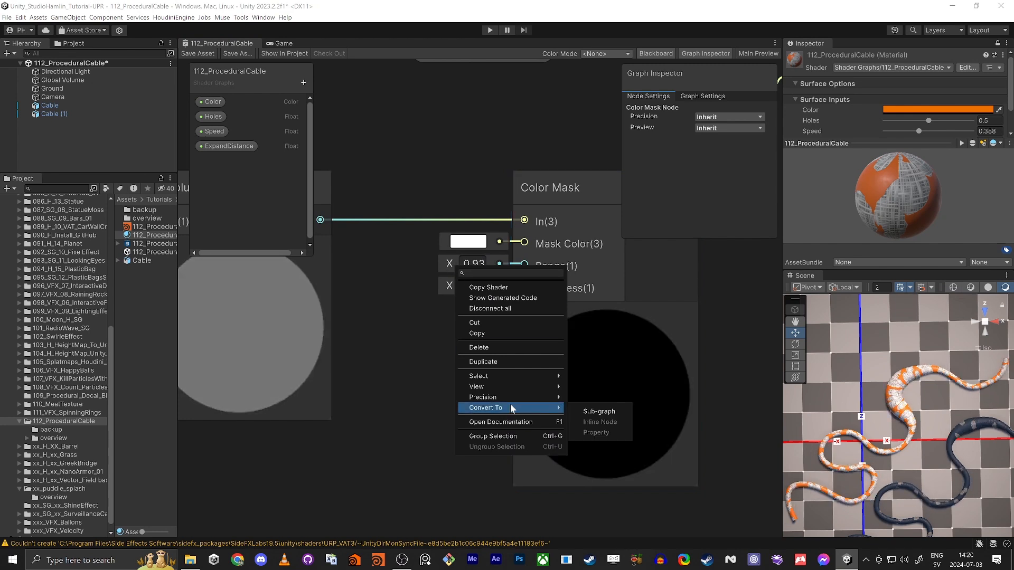
left_click(270, 194)
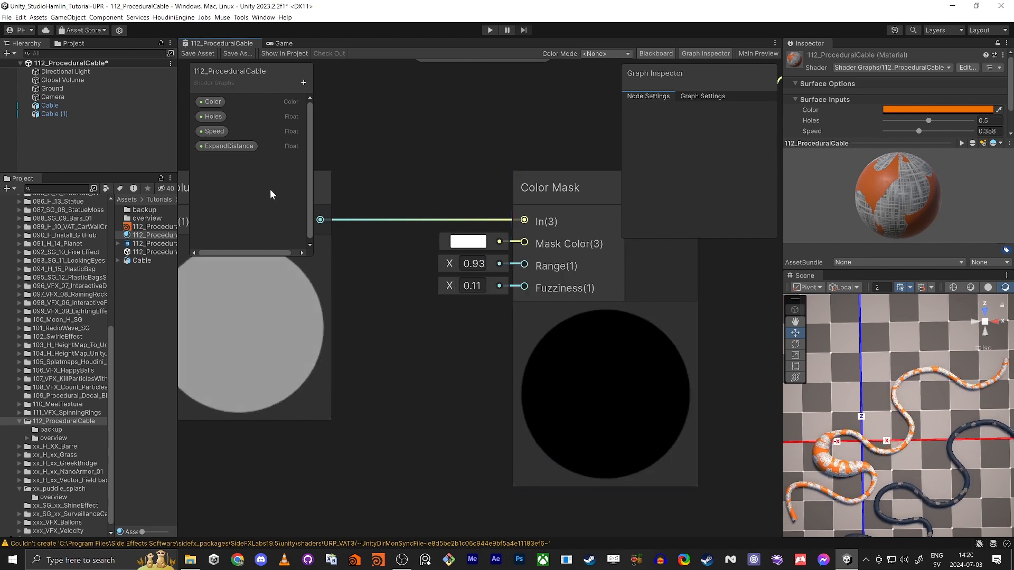
Step: Add two Float properties named Range and Fuzziness to the Blackboard
left_click(304, 82)
left_click(338, 121)
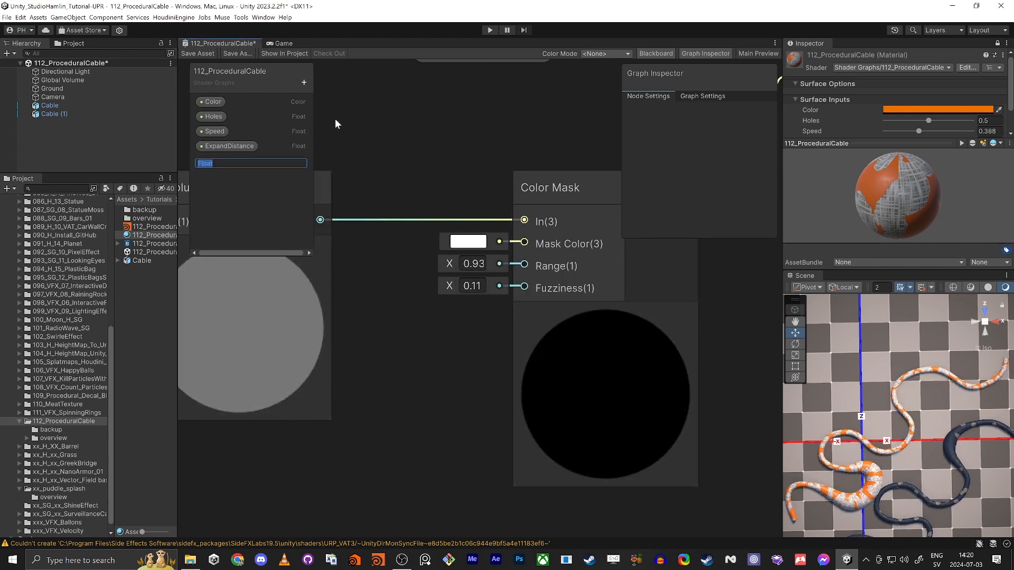
type("Range")
key("Return")
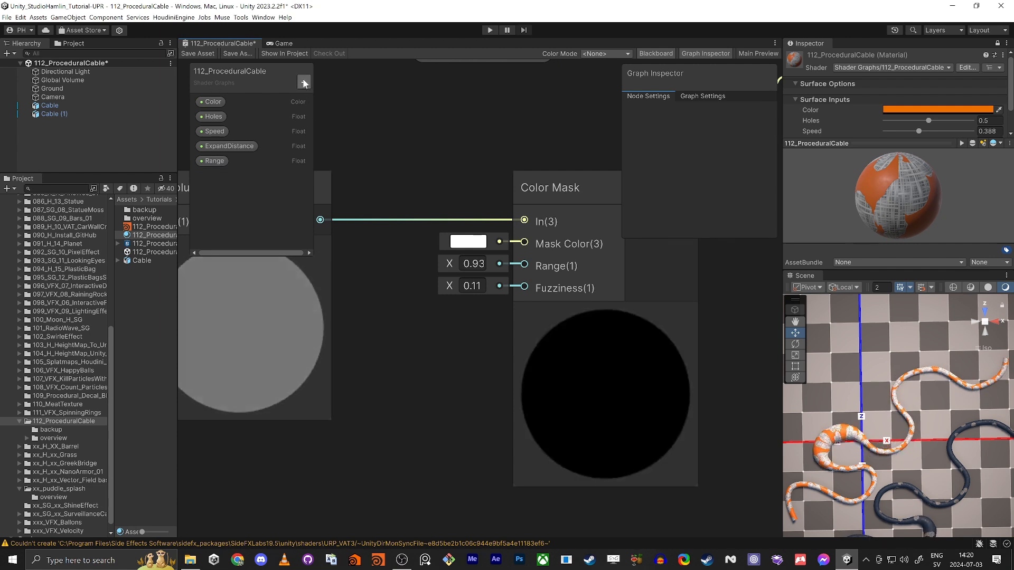
left_click(304, 83)
left_click(334, 113)
type("F")
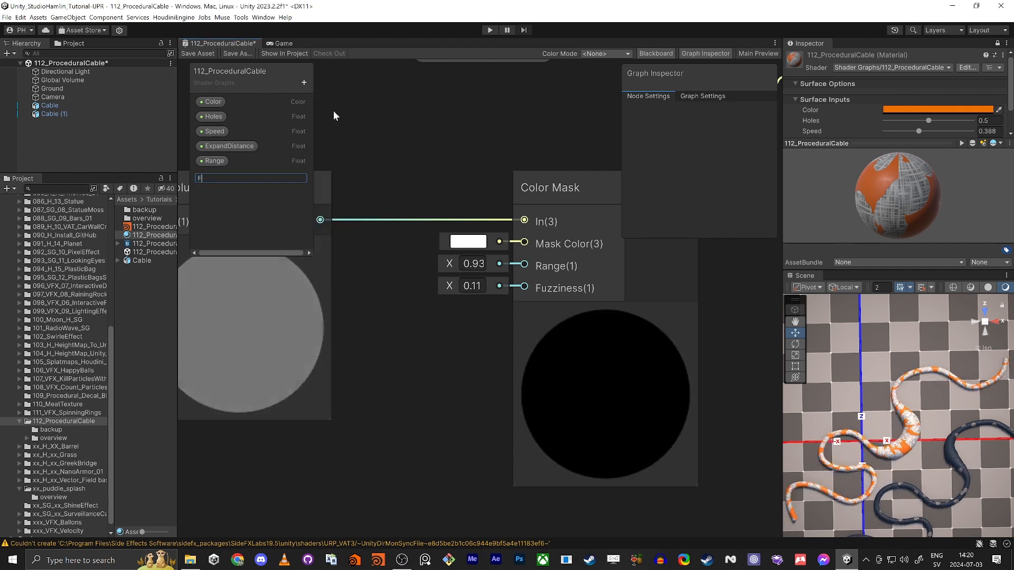
type("uzziness")
key("Return")
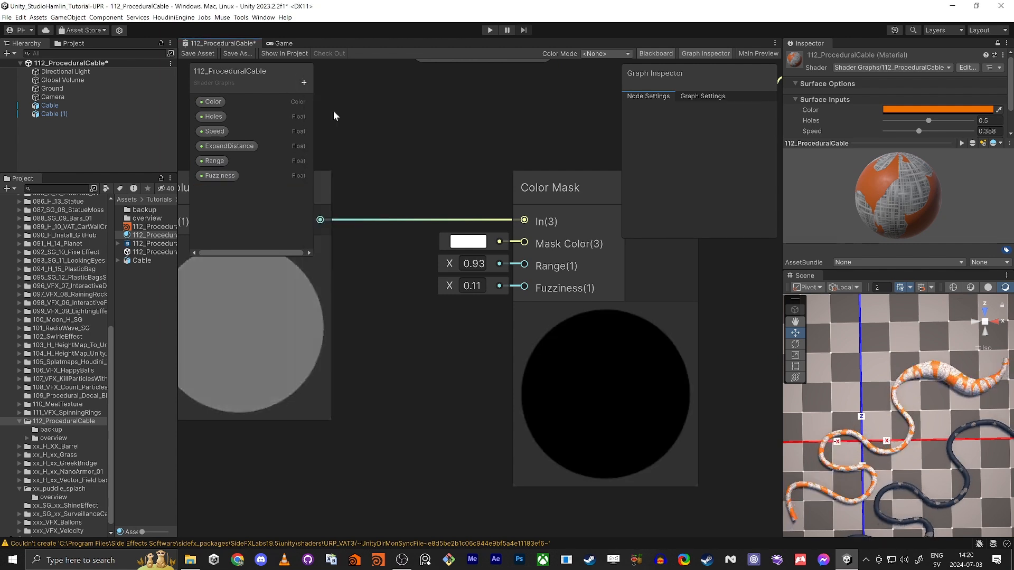
Step: Set both the Range and Fuzziness properties to Slider mode
left_click(216, 162)
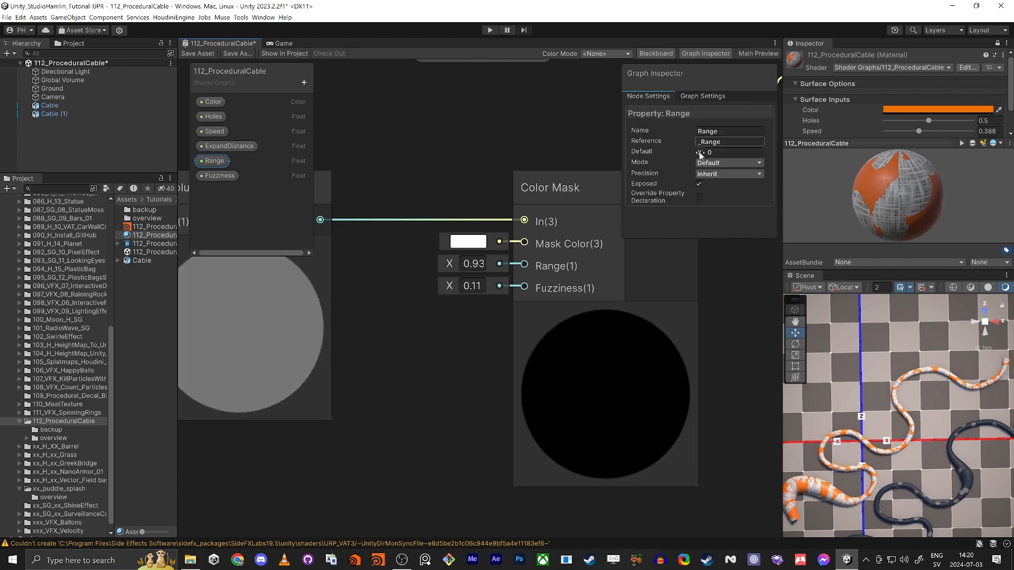
left_click(728, 162)
left_click(718, 188)
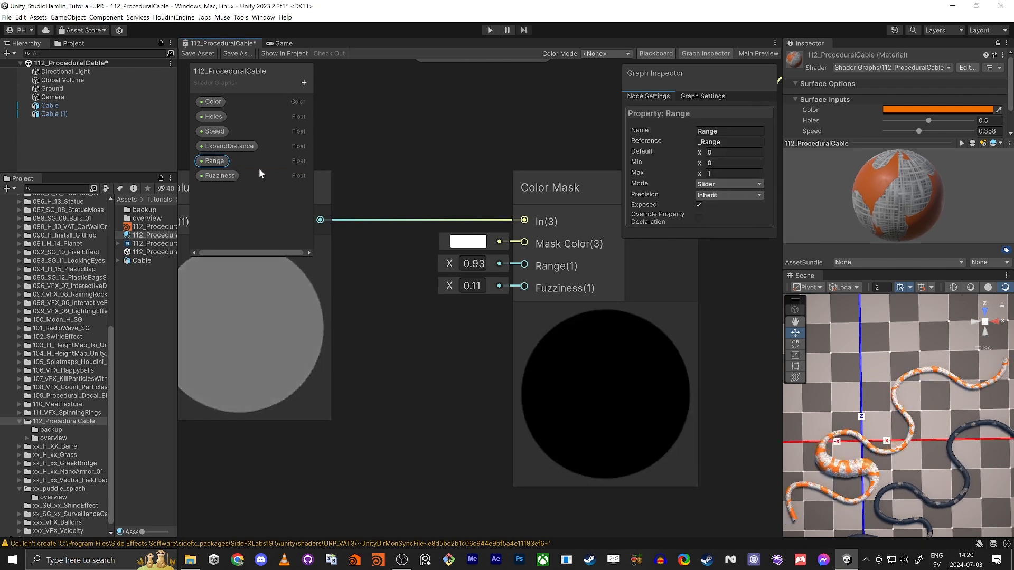
left_click(216, 175)
left_click(726, 163)
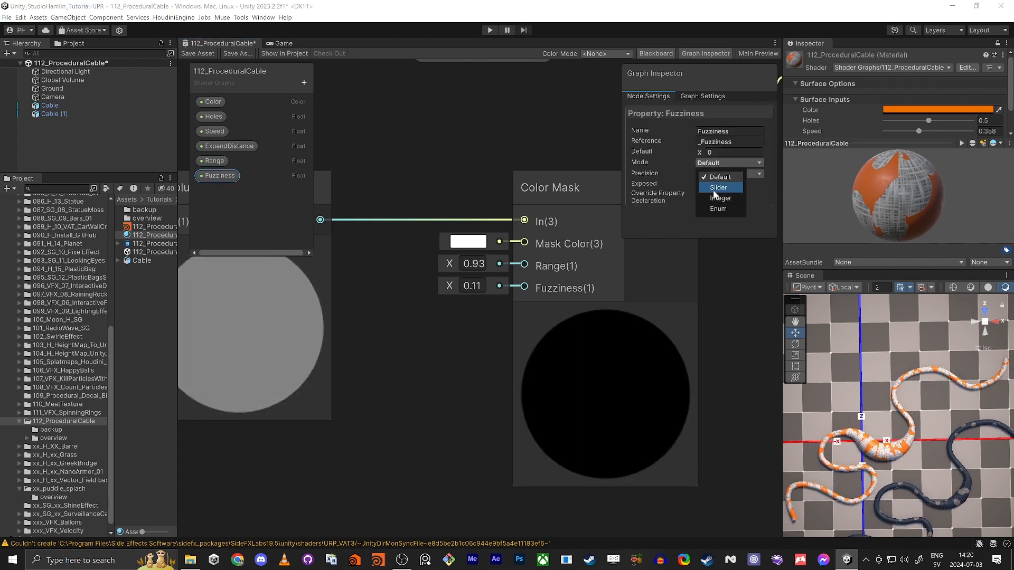
left_click(718, 184)
Step: Place Range and Fuzziness nodes and wire them into Color Mask's Range and Fuzziness inputs
left_click_drag(221, 178, 417, 317)
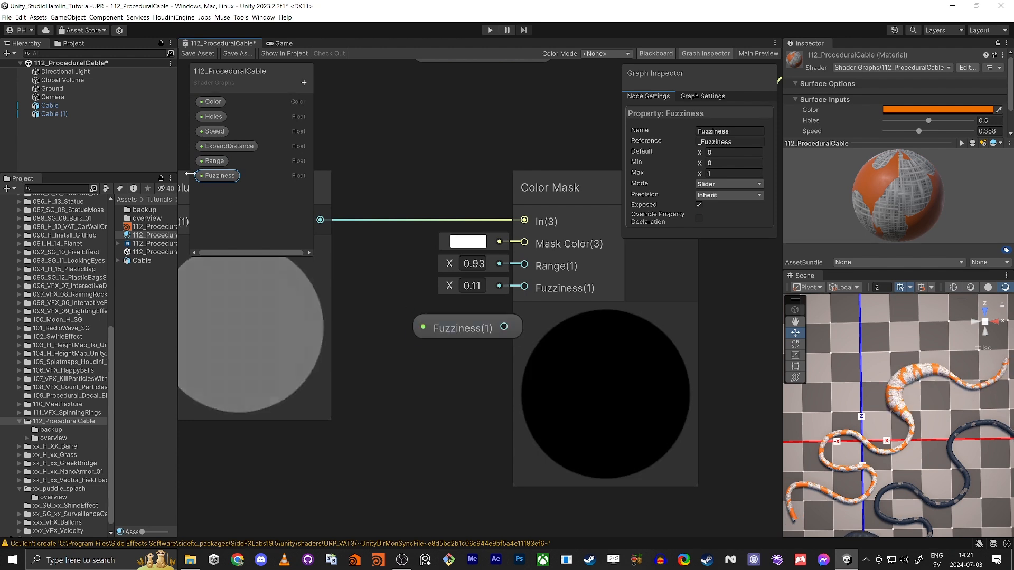
left_click_drag(401, 268, 403, 270)
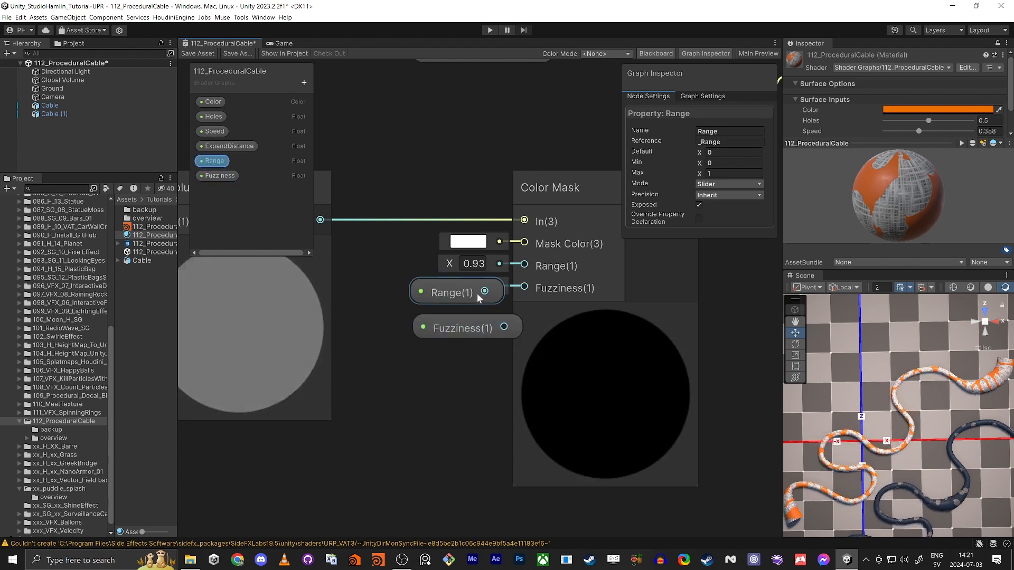
left_click_drag(496, 287, 402, 321)
left_click_drag(436, 276, 389, 269)
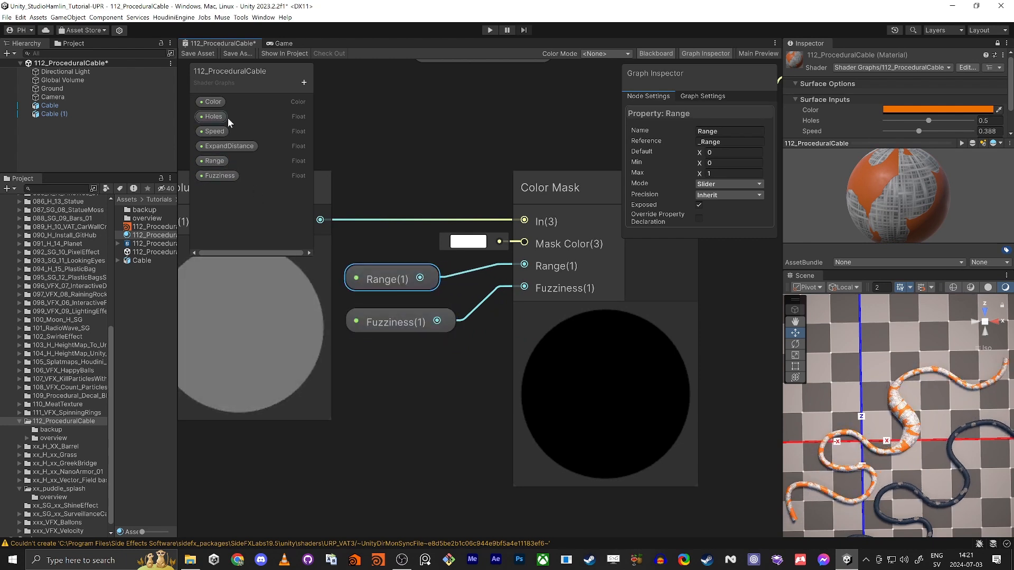
left_click(233, 146)
left_click(214, 176)
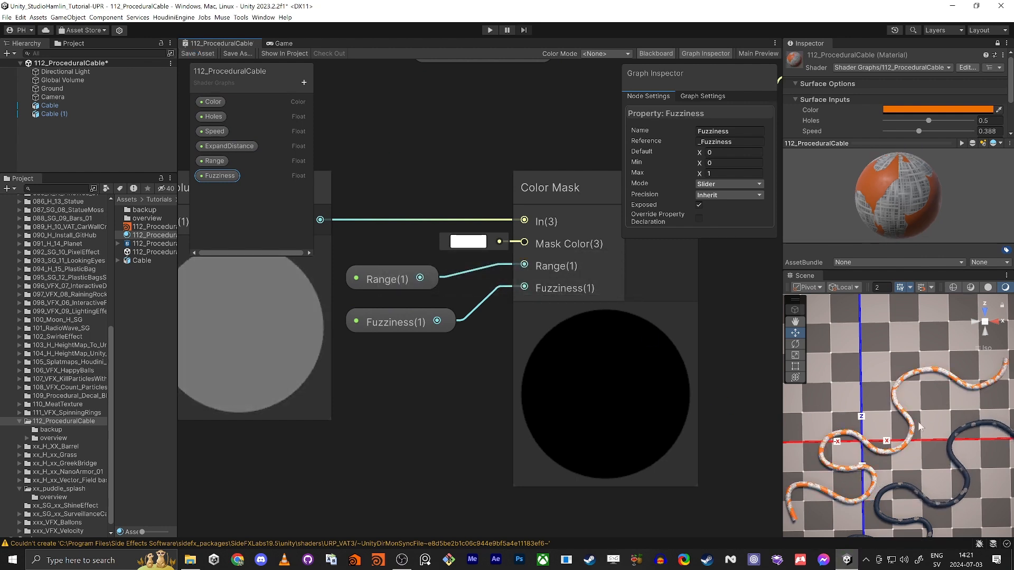
Step: Drag the material sliders to Range 0.511, Fuzziness 0.435, ExpandDistance 0.728 and Speed 0.208
scroll(837, 119, "down", 3)
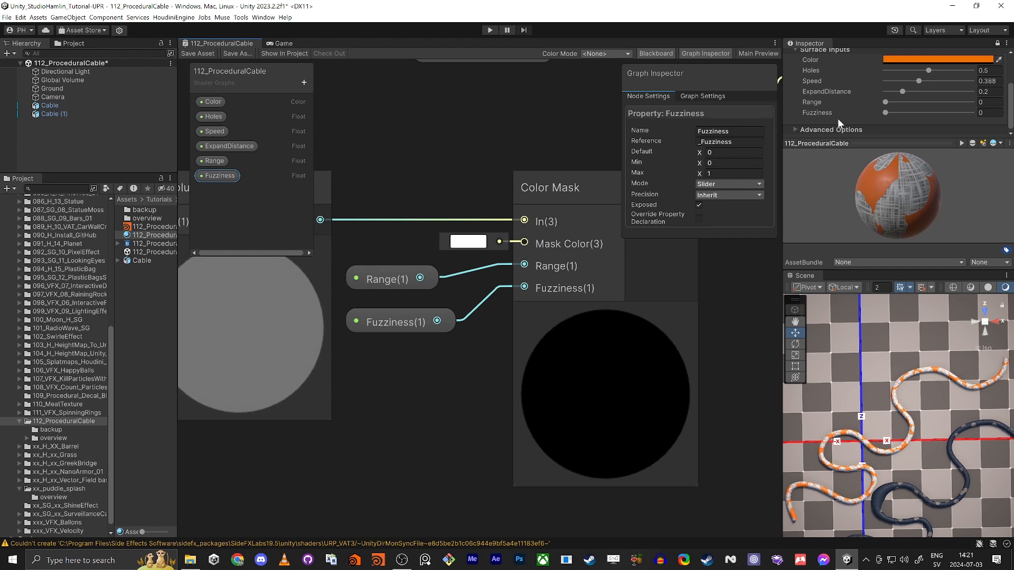
left_click_drag(895, 103, 912, 114)
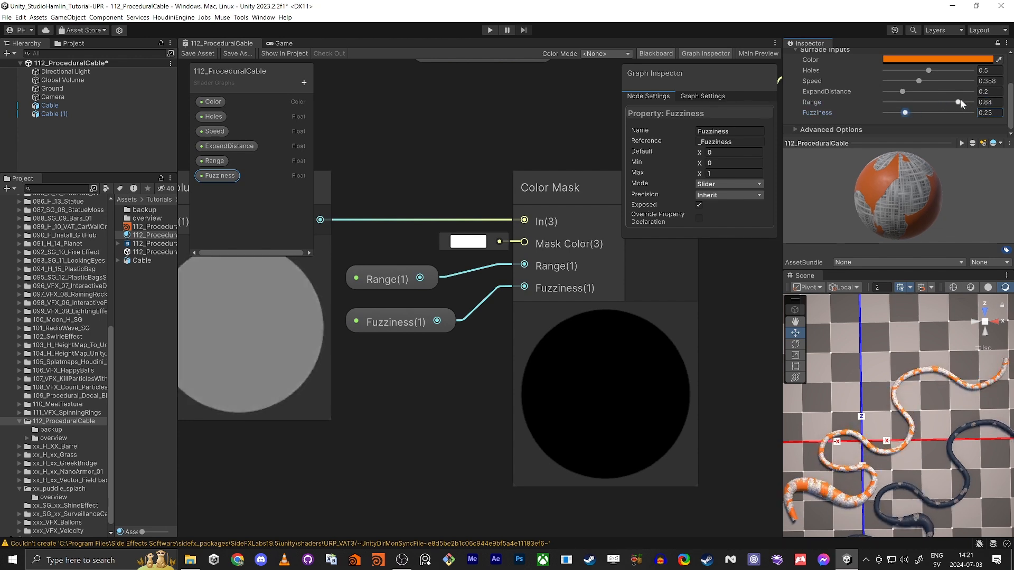
left_click_drag(958, 102, 932, 102)
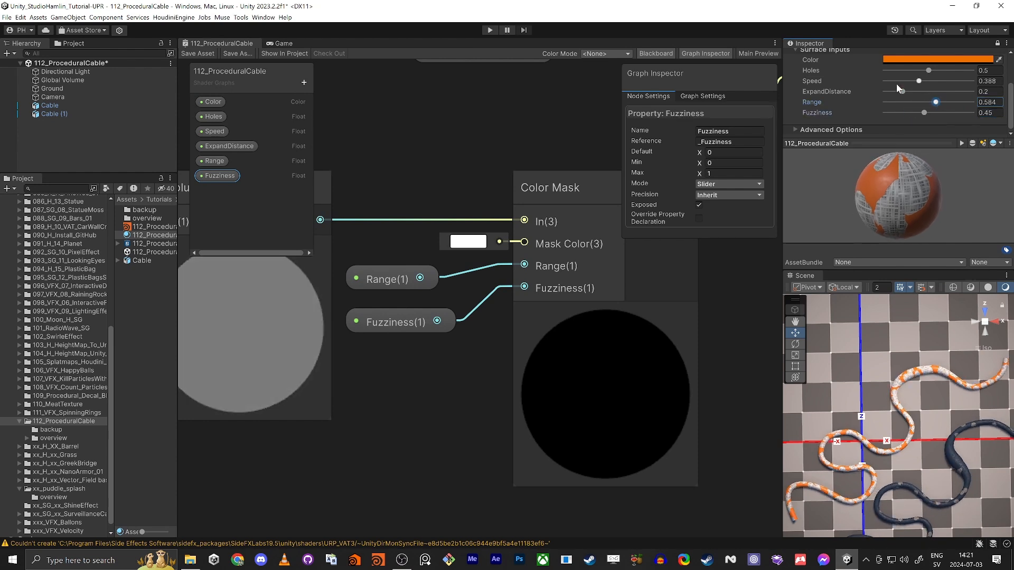
left_click_drag(899, 93, 931, 94)
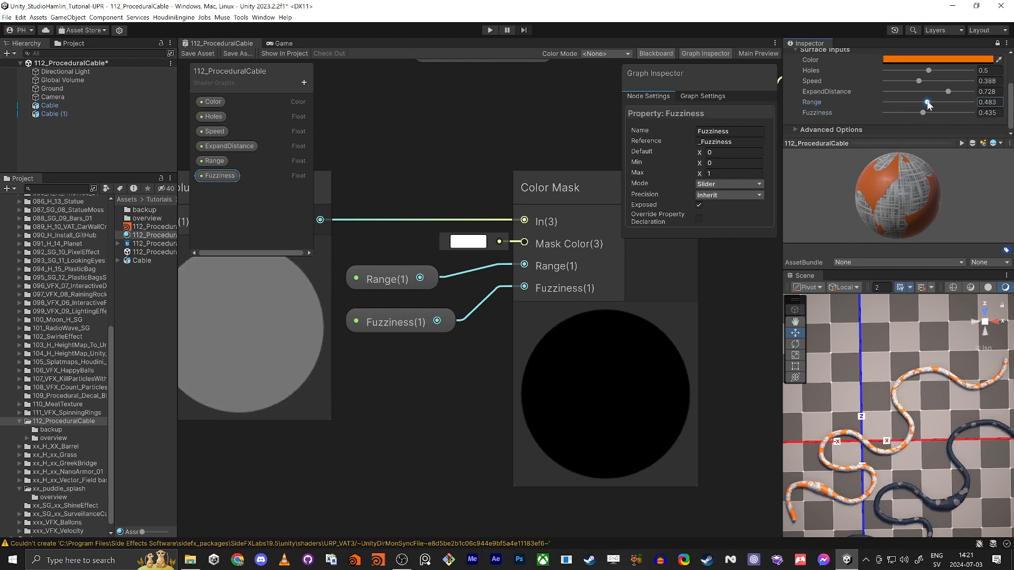
left_click_drag(928, 105, 930, 103)
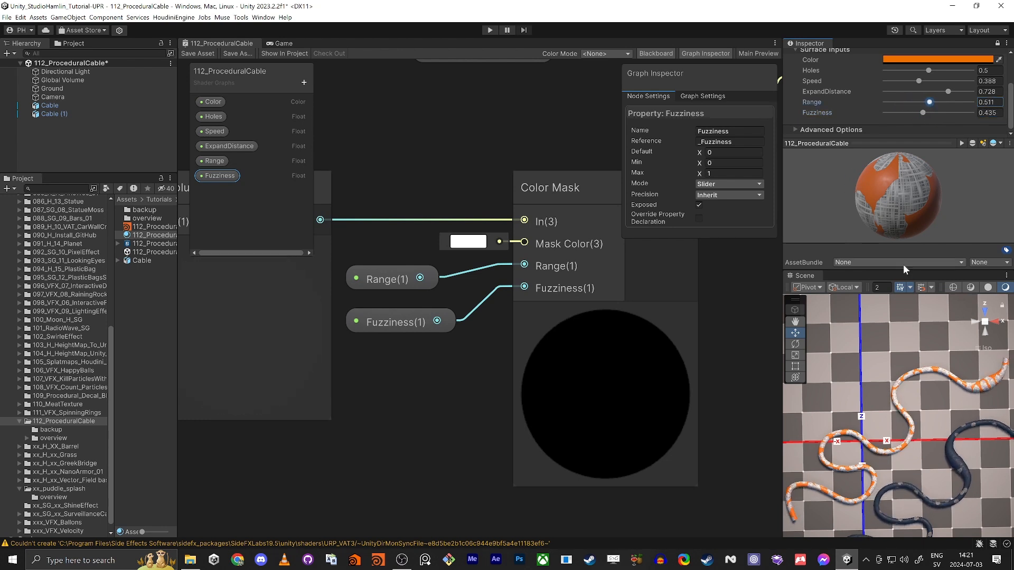
right_click(905, 448)
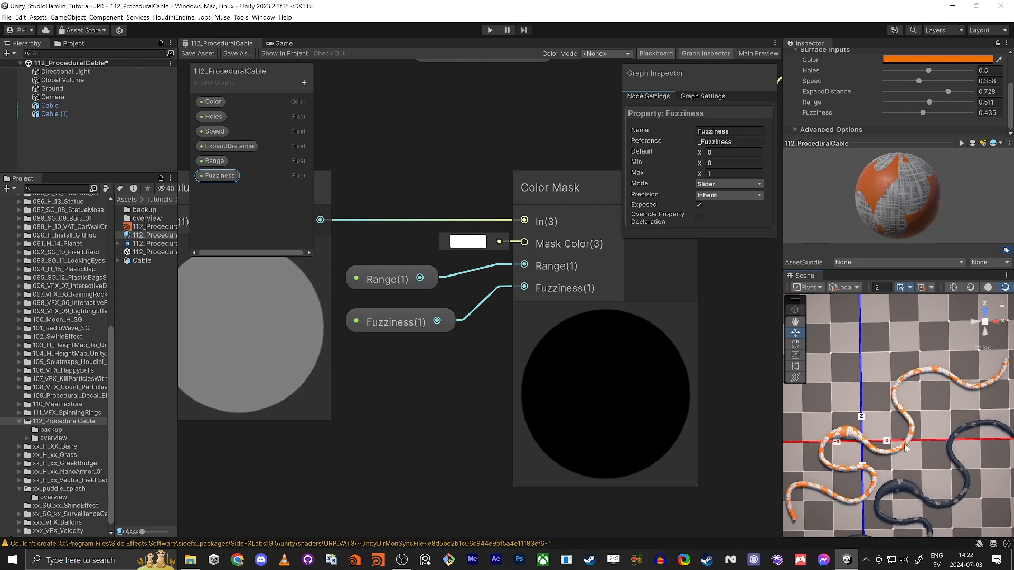
left_click_drag(920, 82, 904, 82)
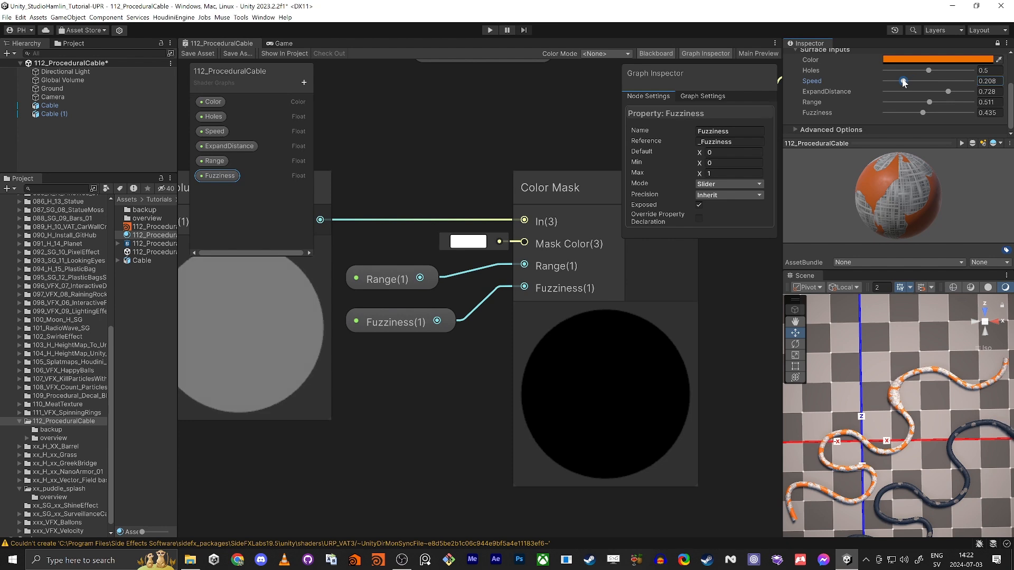
Step: Nudge Speed to about 0.22, then maximize the graph around the Vertex Color and Time nodes
middle_click_drag(395, 138, 481, 217)
left_click(481, 214)
key("shift+space")
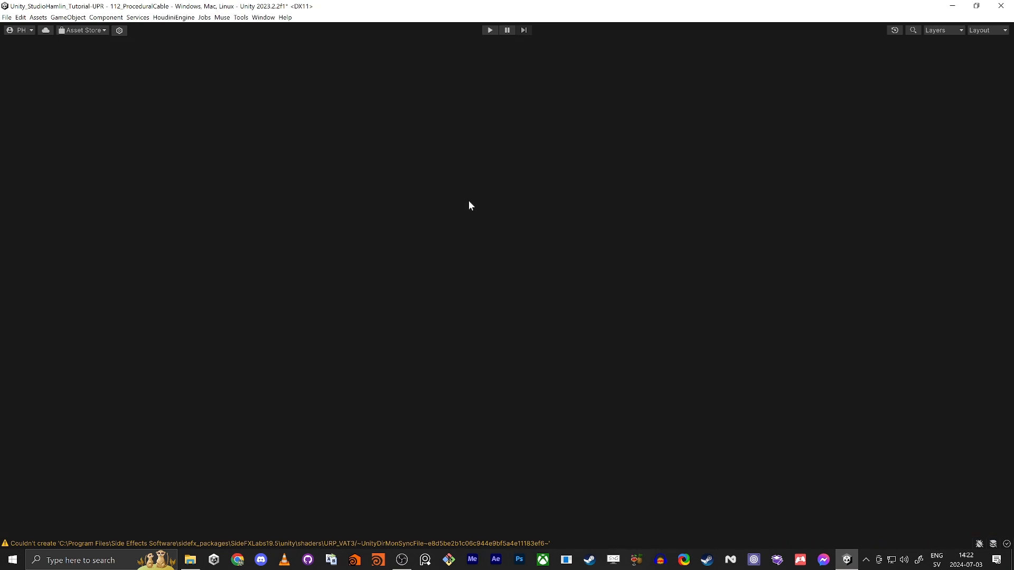
scroll(315, 178, "down", 5)
middle_click_drag(200, 192, 591, 297)
middle_click_drag(245, 268, 776, 241)
scroll(663, 200, "down", 5)
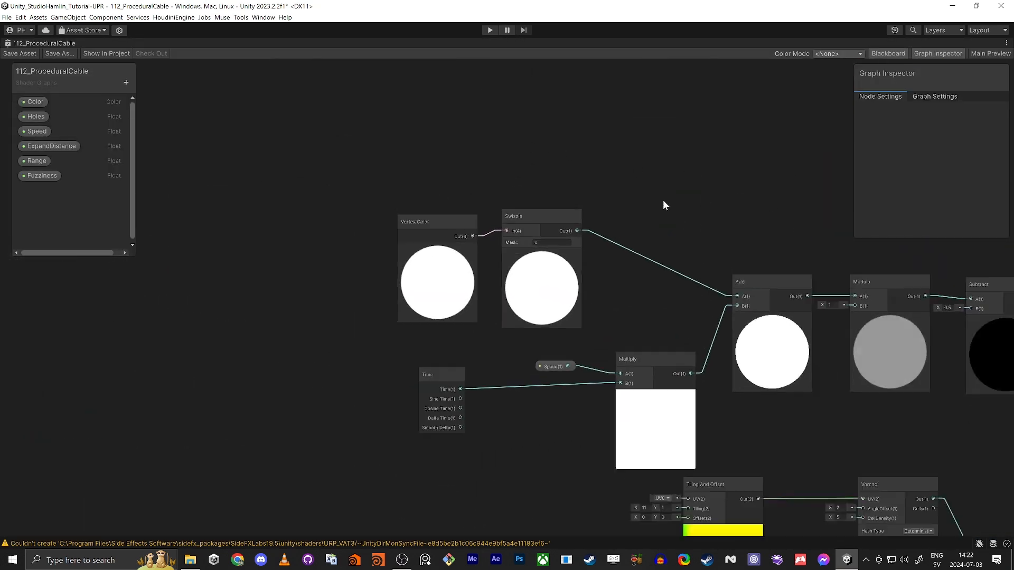
scroll(658, 211, "up", 4)
Step: Move the UV and Swizzle nodes together above the Vertex Color node
middle_click_drag(658, 209, 610, 286)
left_click_drag(349, 193, 461, 125)
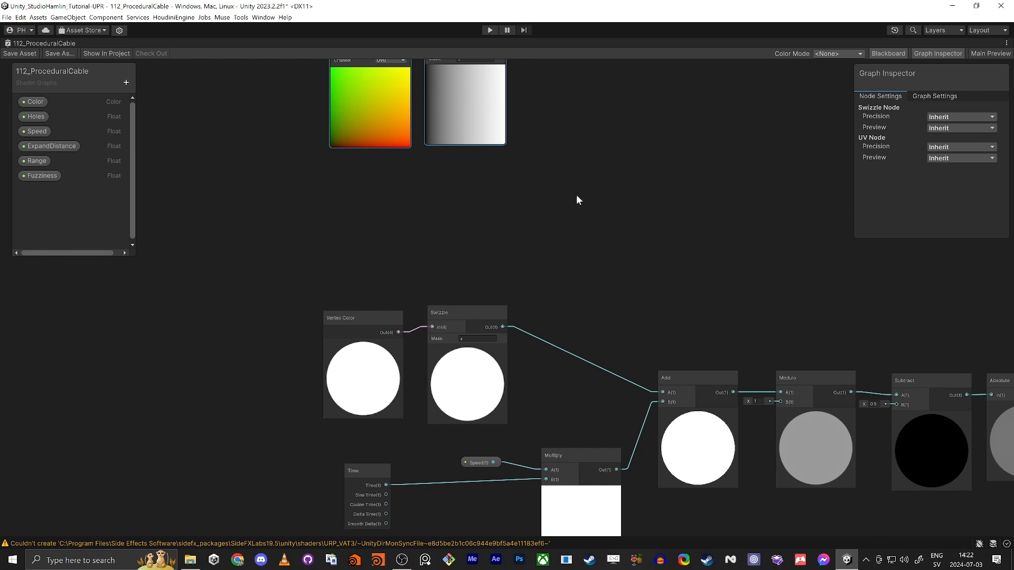
middle_click_drag(576, 194, 576, 244)
left_click_drag(468, 92, 470, 218)
left_click(641, 355)
Step: Reconnect the Add node's A input to the UV Swizzle output
scroll(623, 364, "up", 1)
middle_click_drag(602, 372, 580, 216)
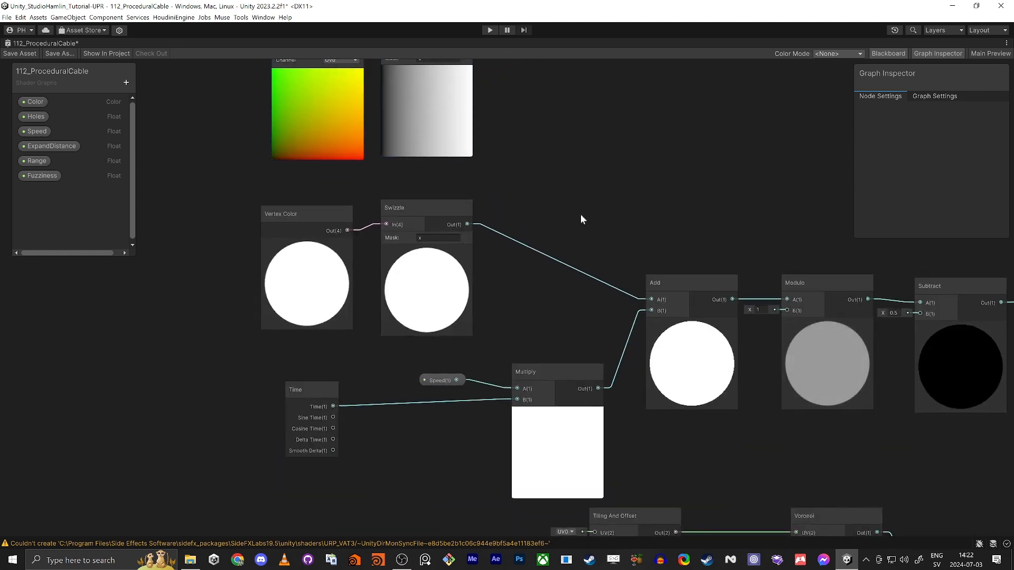
left_click_drag(650, 300, 468, 165)
middle_click_drag(699, 287, 664, 221)
scroll(667, 196, "down", 3)
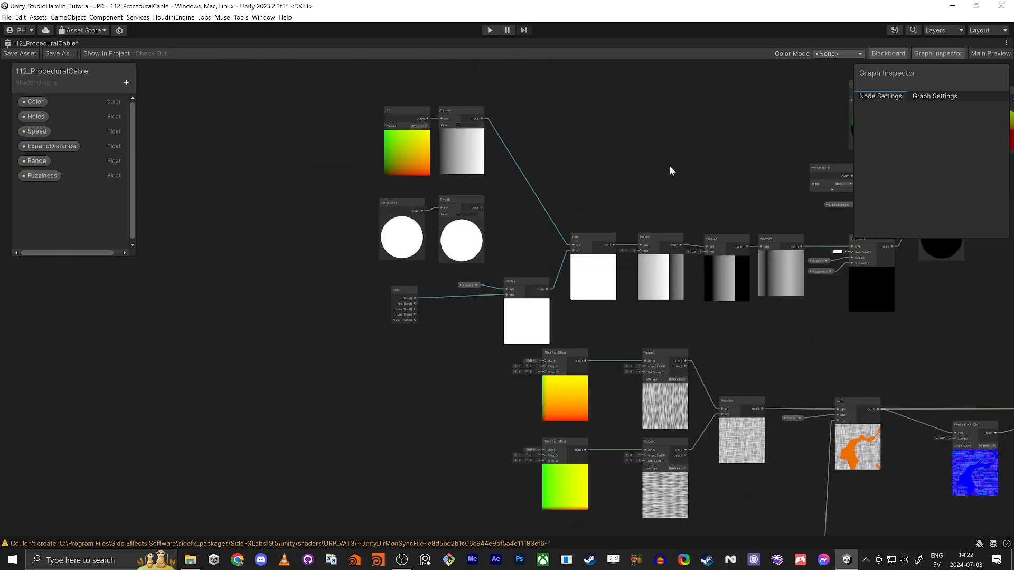
middle_click_drag(669, 169, 572, 317)
scroll(686, 402, "up", 2)
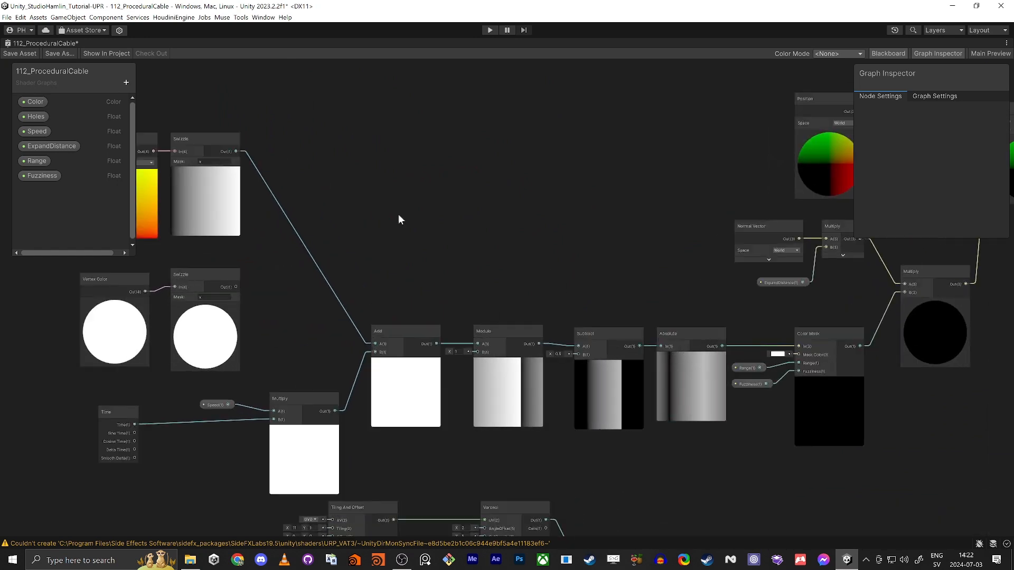
middle_click_drag(438, 236, 580, 238)
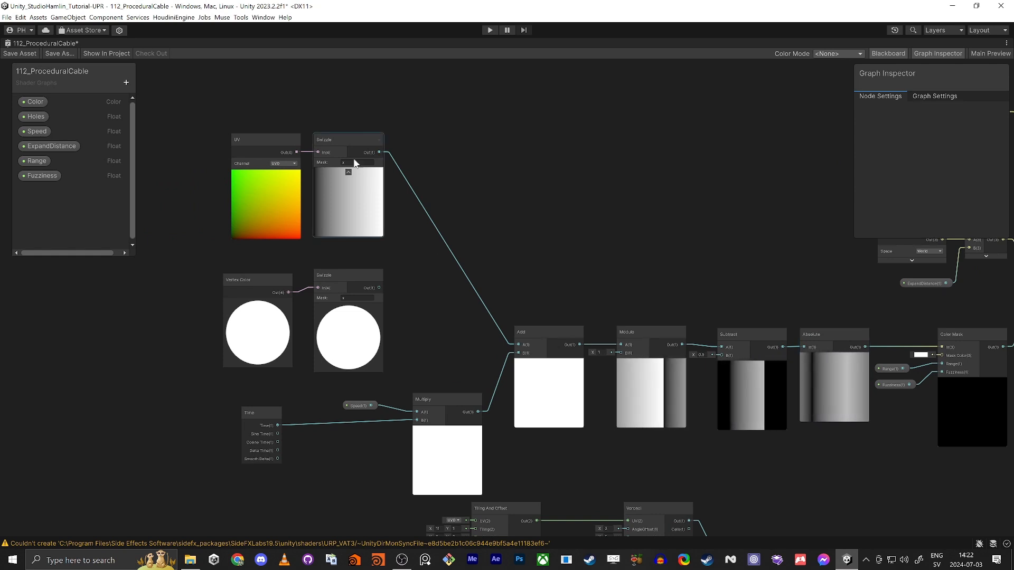
Step: Insert a Multiply node (A = 2) between the UV Swizzle and Add's A input
key("space")
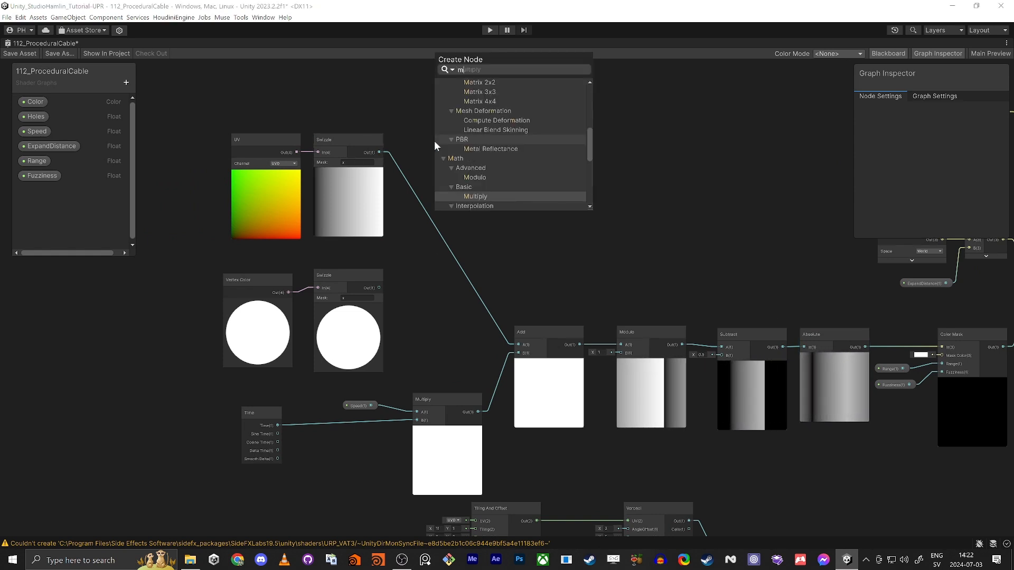
type("multiply")
key("Return")
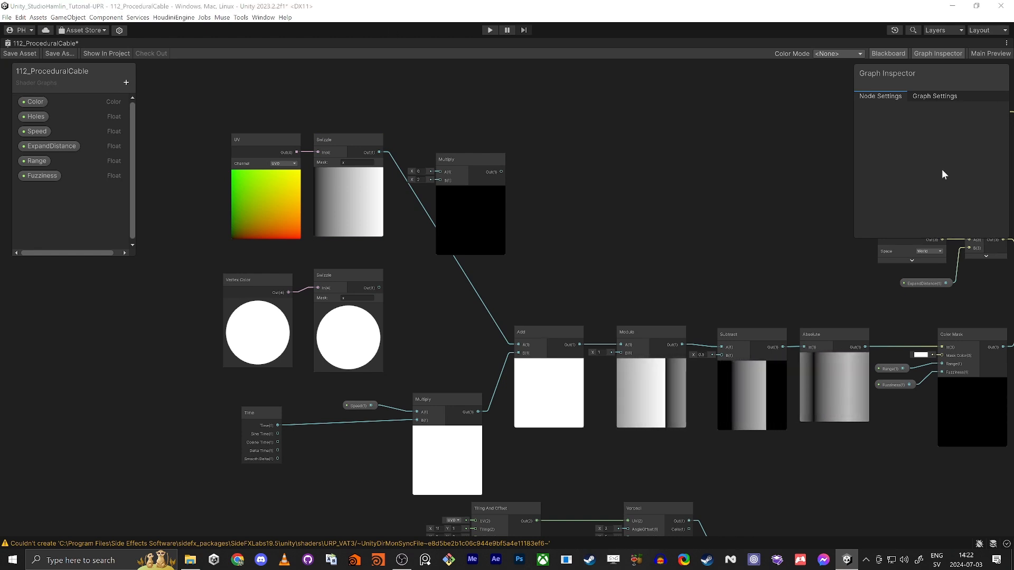
left_click_drag(380, 152, 478, 118)
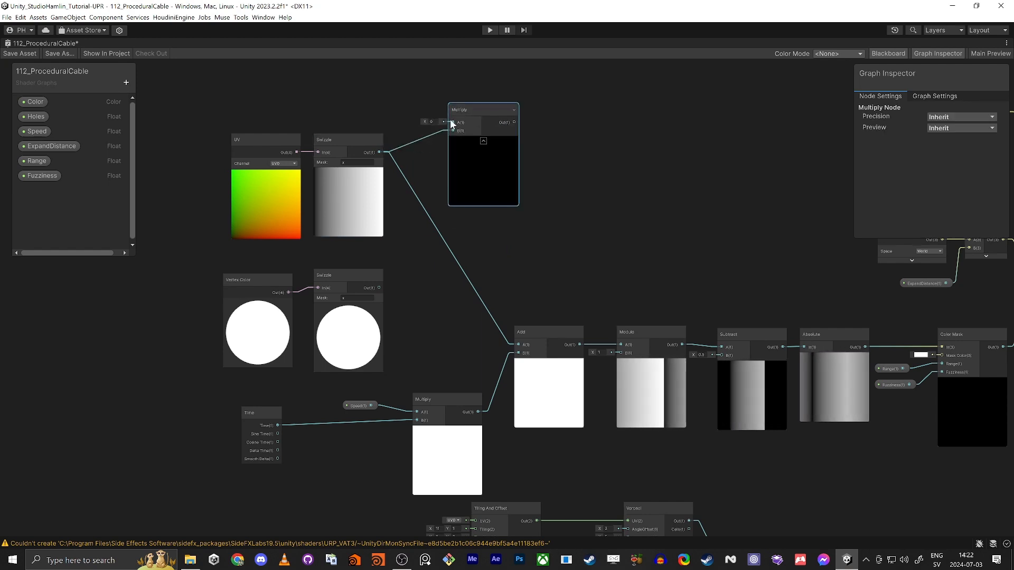
left_click(432, 121)
type("2")
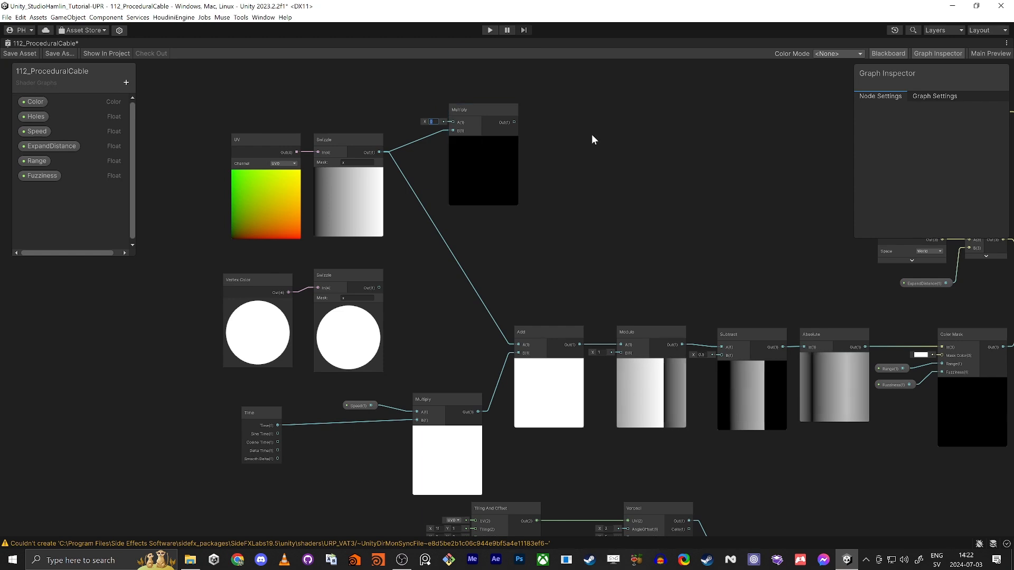
key("Return")
left_click_drag(514, 122, 517, 344)
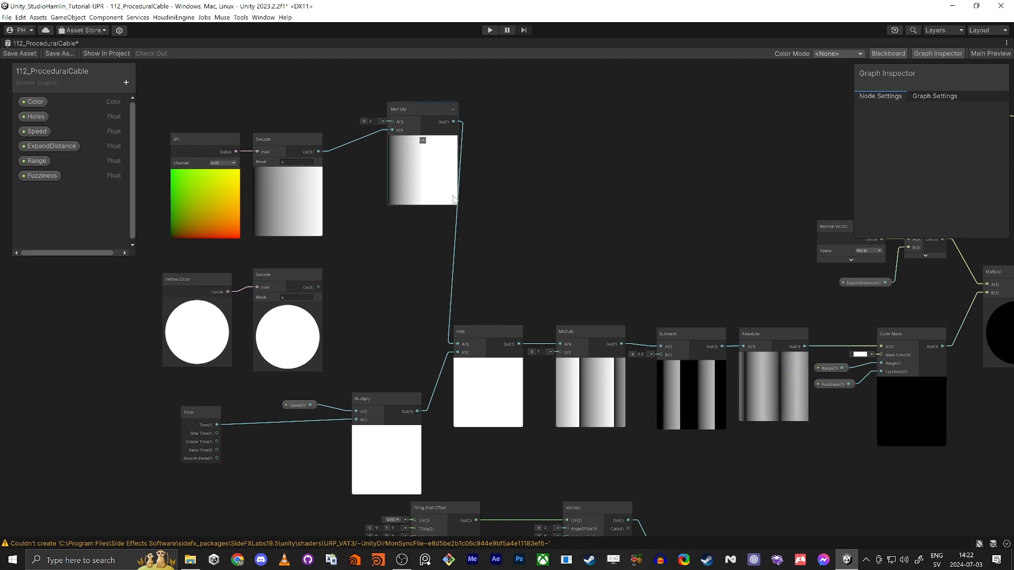
Step: Raise the Multiply factor to 5 so the stripes tile several times
left_click(372, 122)
type("5")
key("Return")
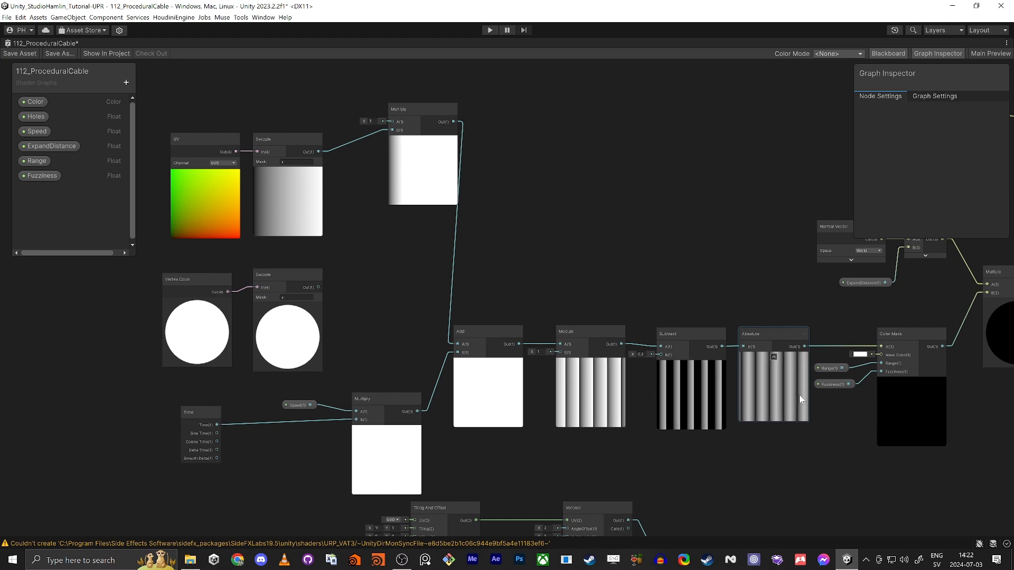
middle_click_drag(657, 218, 540, 208)
middle_click_drag(448, 175, 618, 290)
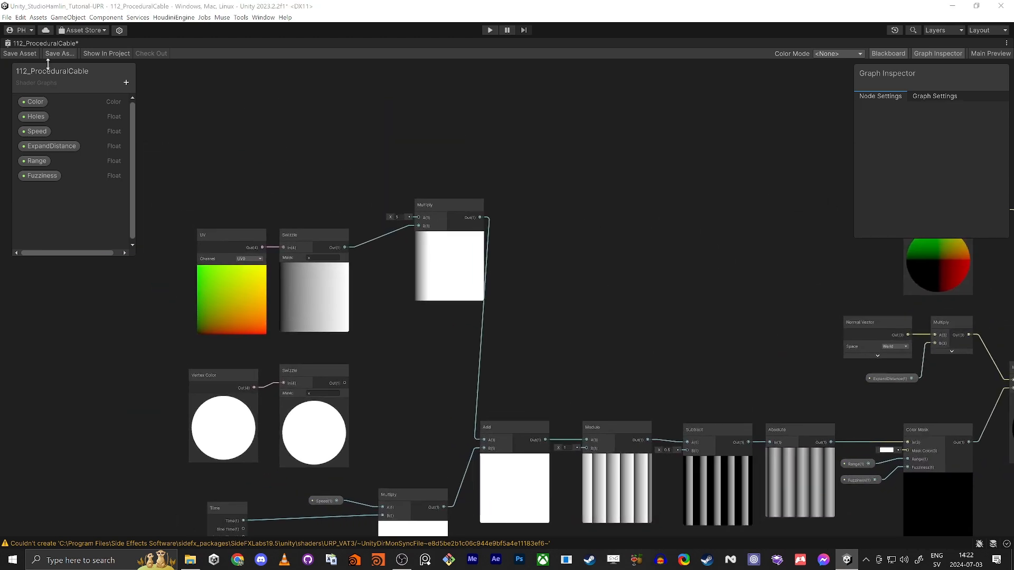
Step: Add a Float property named FLowBlobs to the Blackboard
left_click(127, 83)
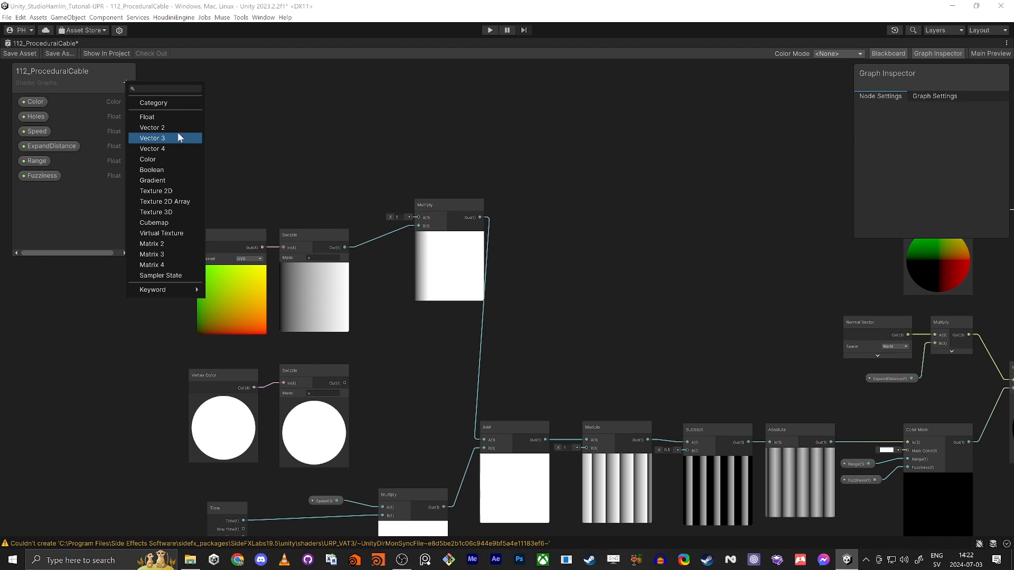
left_click(158, 117)
type("FLowBlop")
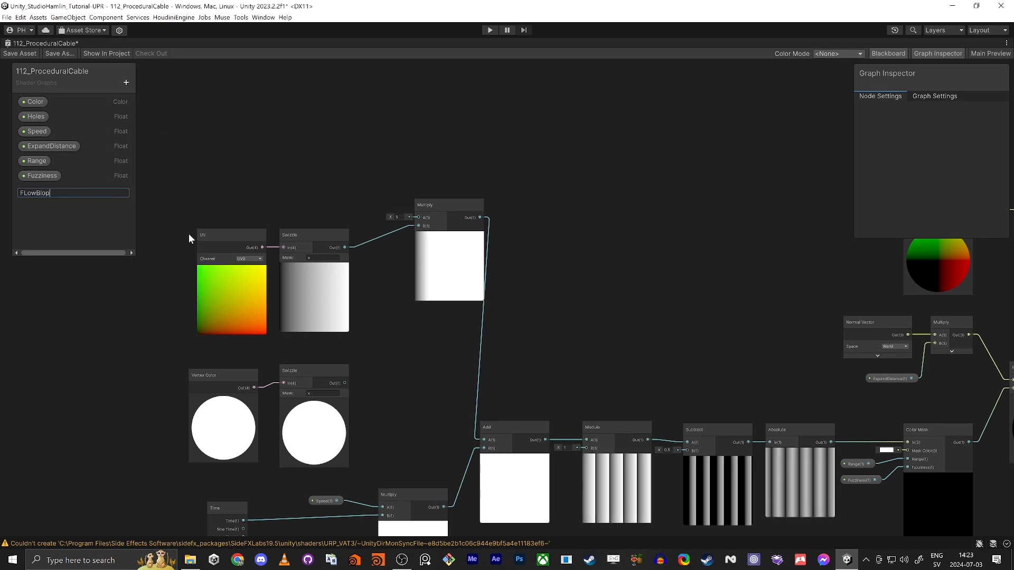
key("BackSpace")
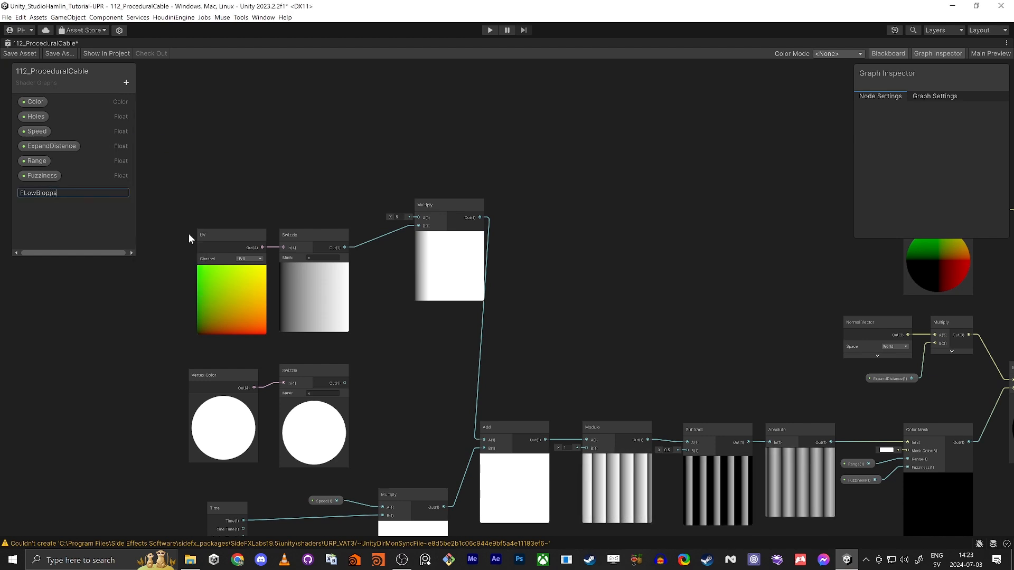
type("bs")
key("Return")
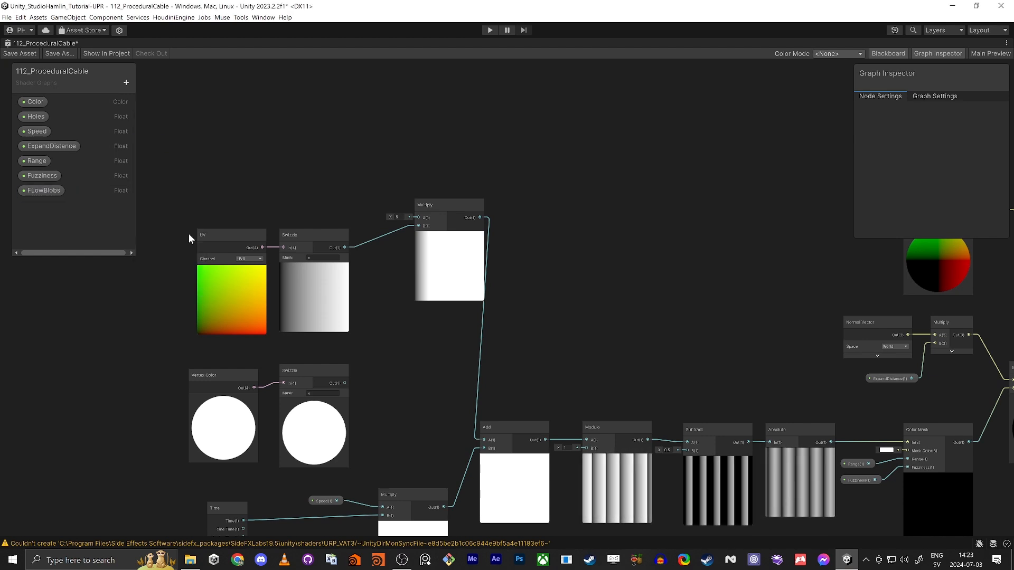
Step: Place the FLowBlobs node on the graph and set its mode to Slider
left_click_drag(40, 193, 259, 149)
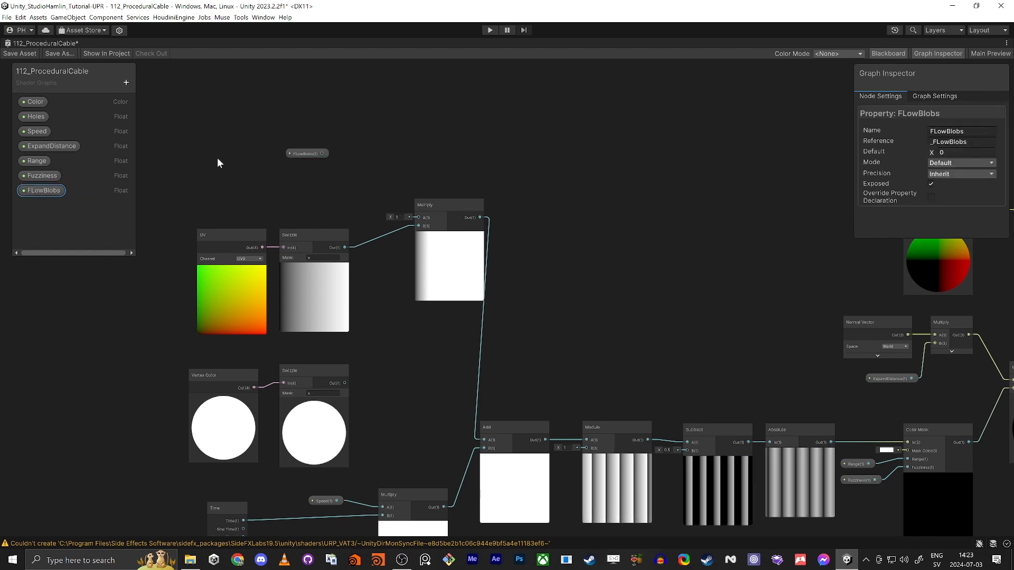
left_click(952, 164)
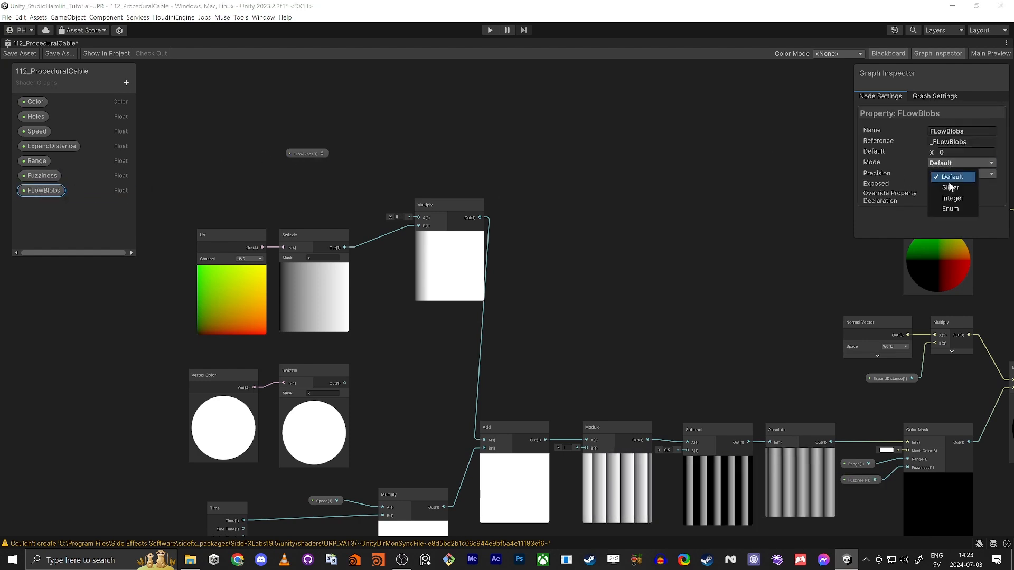
left_click(948, 182)
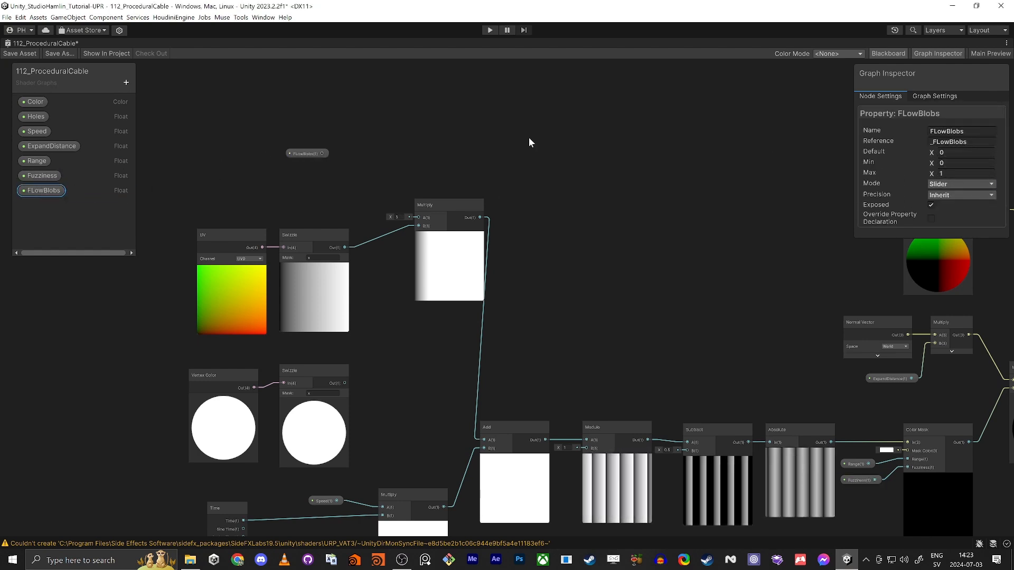
left_click(384, 125)
key("space")
Step: Add a Remap node beside FLowBlobs and connect FLowBlobs to its input
type("remap")
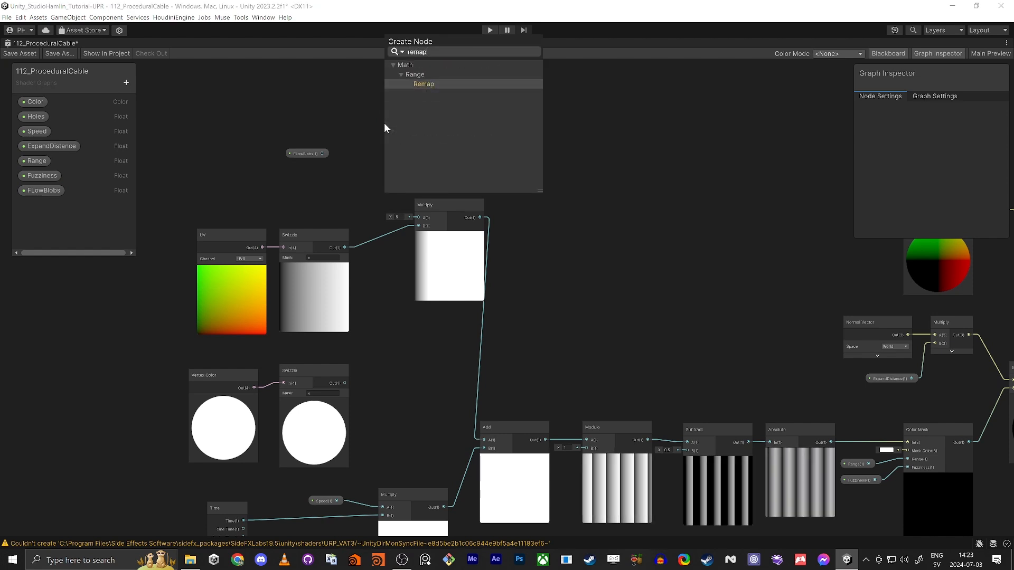
key("Return")
left_click_drag(309, 153, 285, 128)
left_click_drag(419, 140, 370, 142)
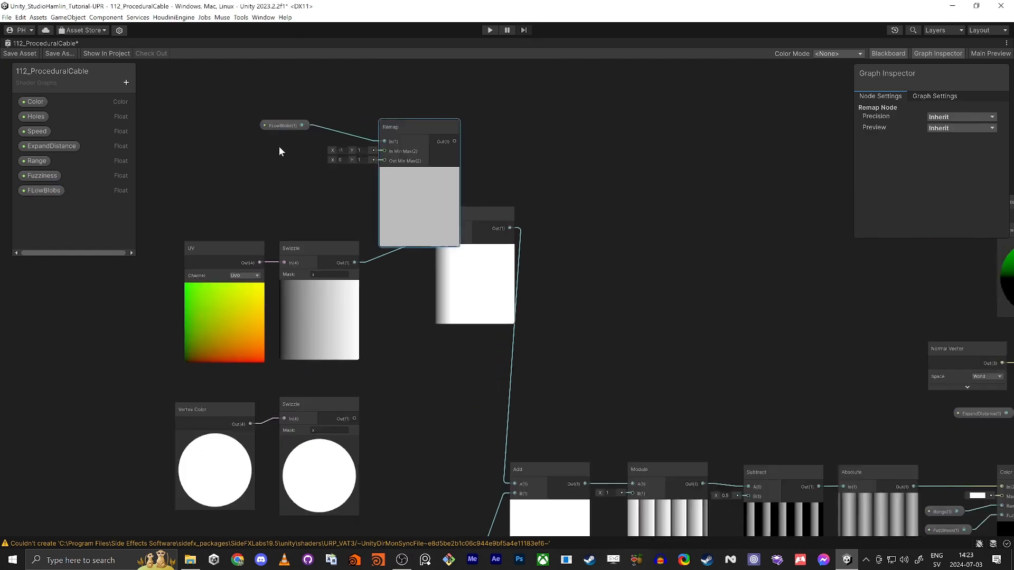
scroll(279, 159, "up", 5)
left_click_drag(288, 114, 304, 199)
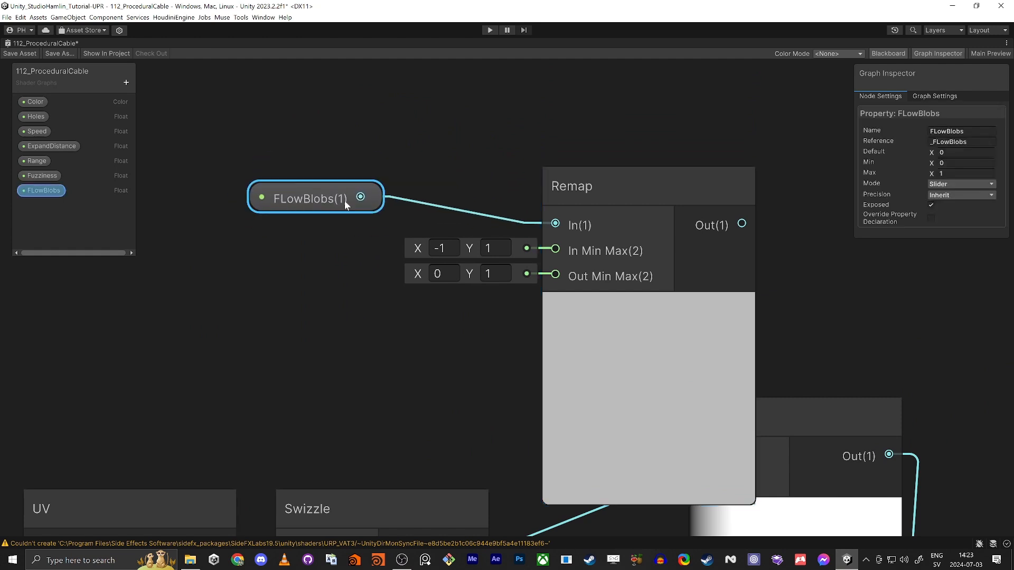
Step: Correct the spelling of the FLowBlobs property name in the Blackboard
double_click(50, 190)
double_click(54, 193)
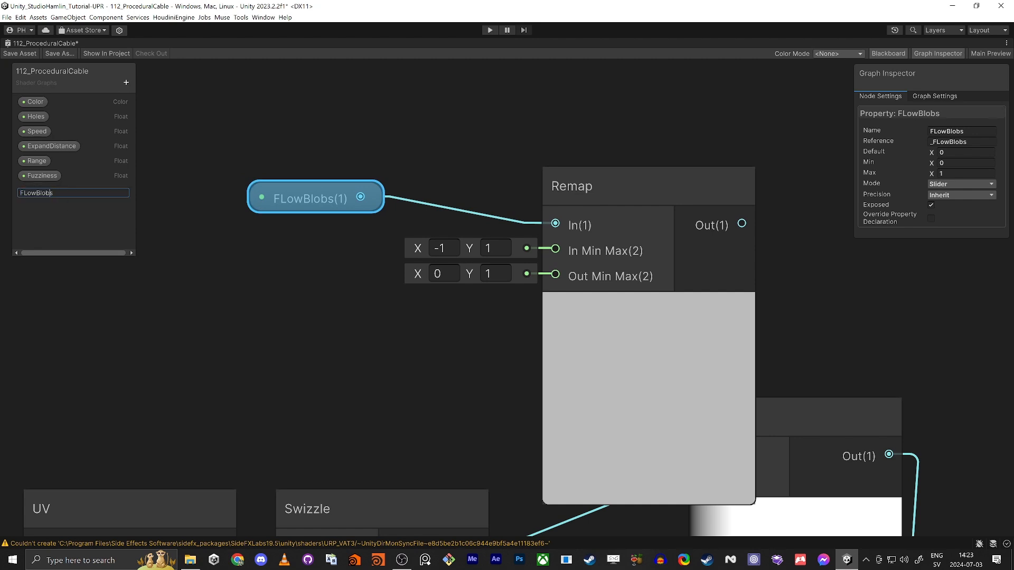
key("Right")
key("Left")
type("b")
key("Return")
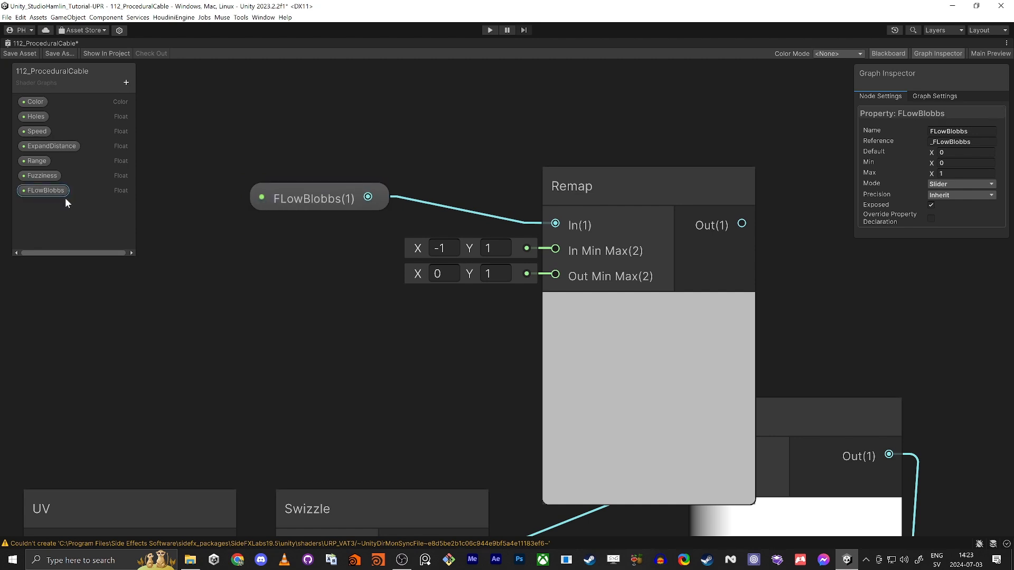
double_click(46, 193)
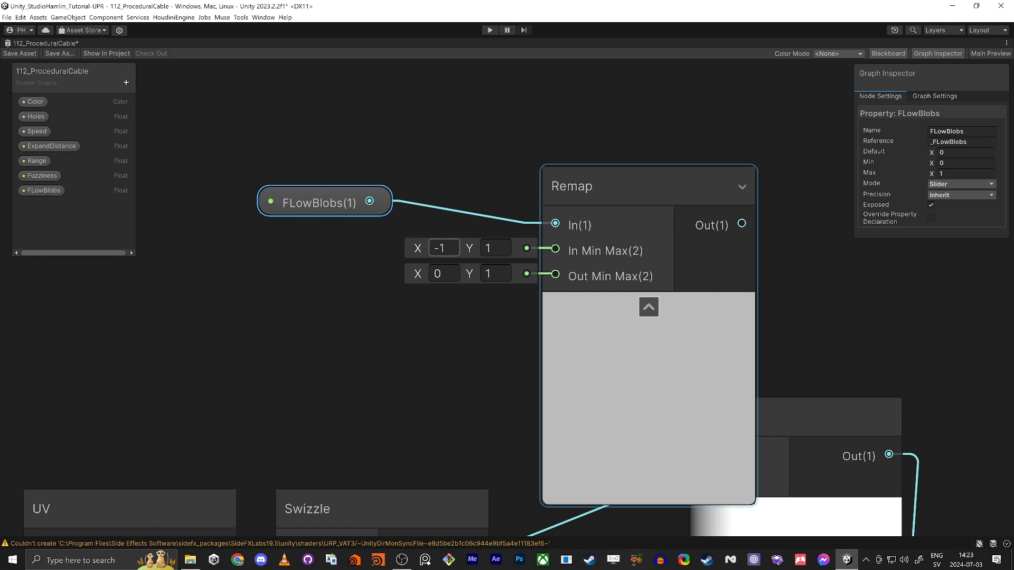
Step: Enter the Remap node's In and Out Min Max values so both span 0 to 1
left_click(432, 248)
type("1")
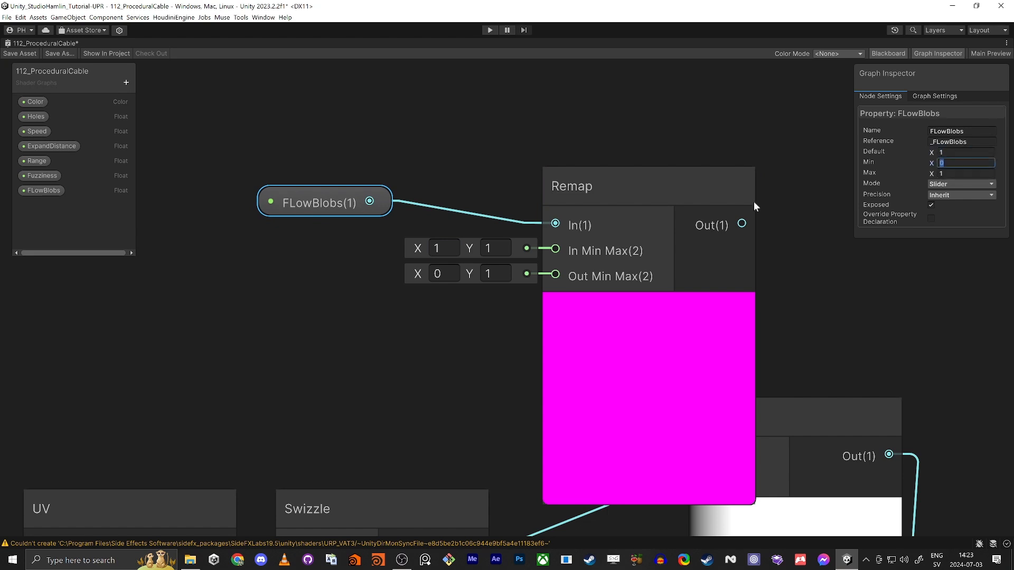
type("10")
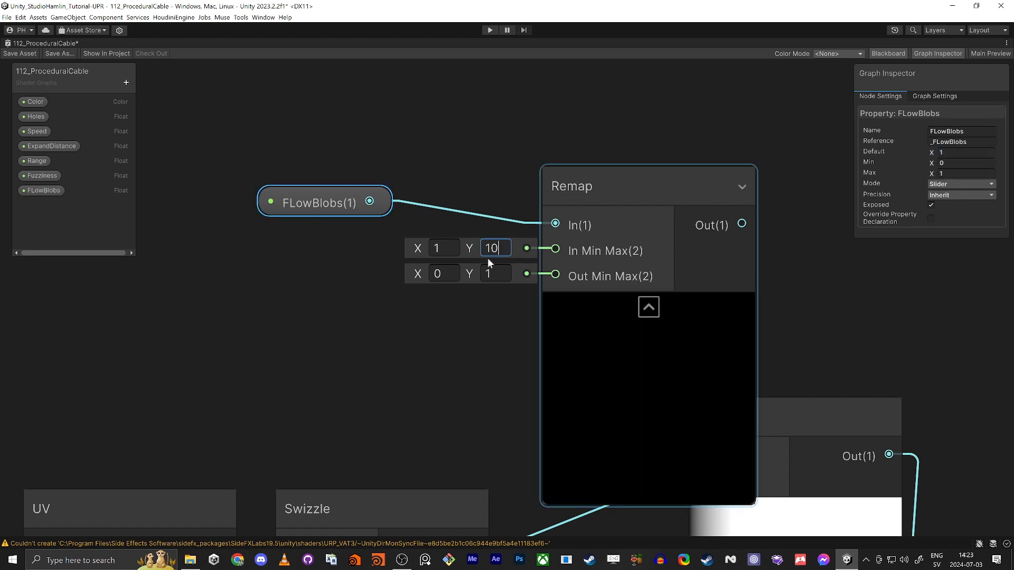
left_click(475, 361)
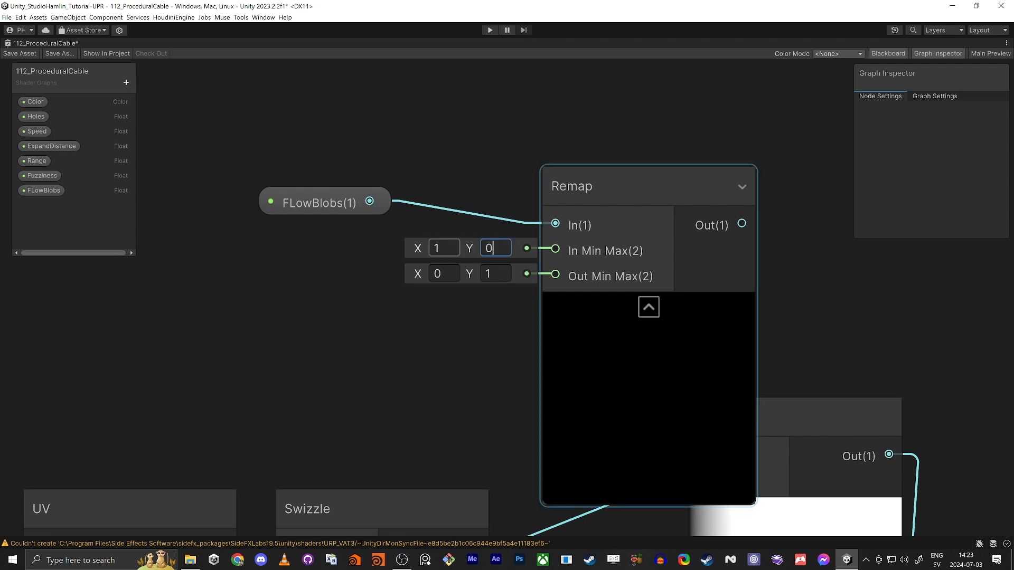
key("BackSpace")
type("1")
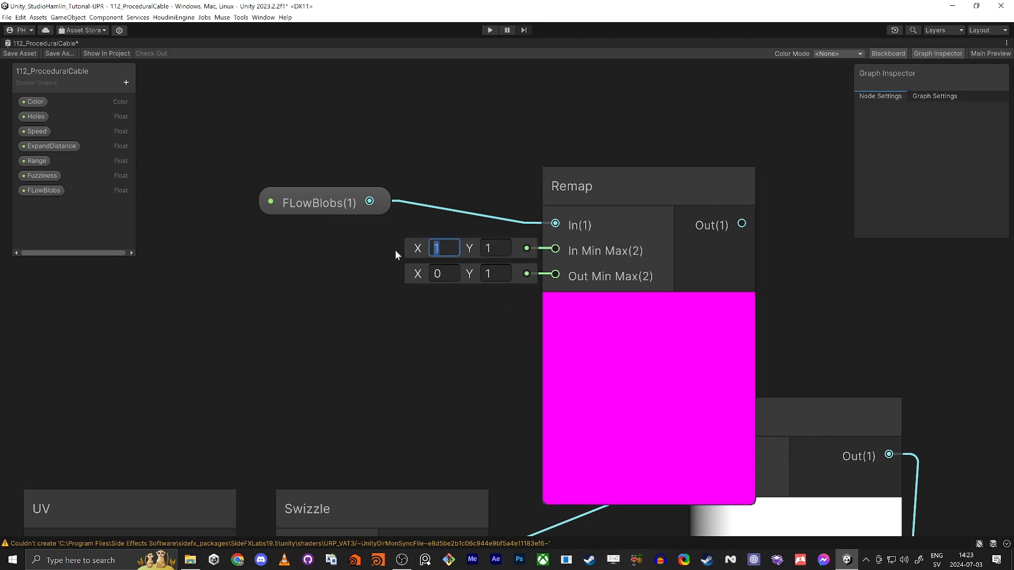
type("0")
key("Tab")
left_click(334, 210)
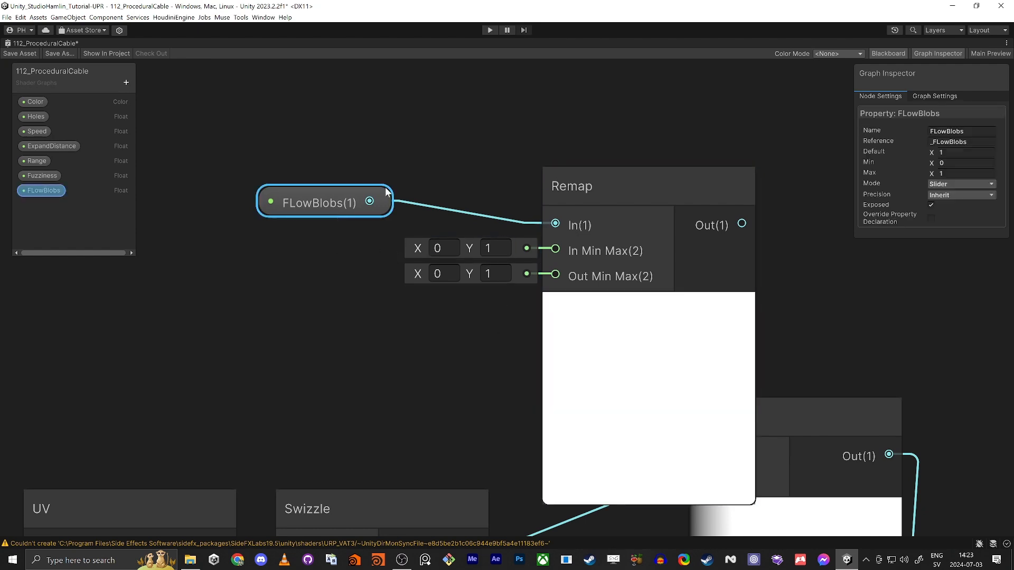
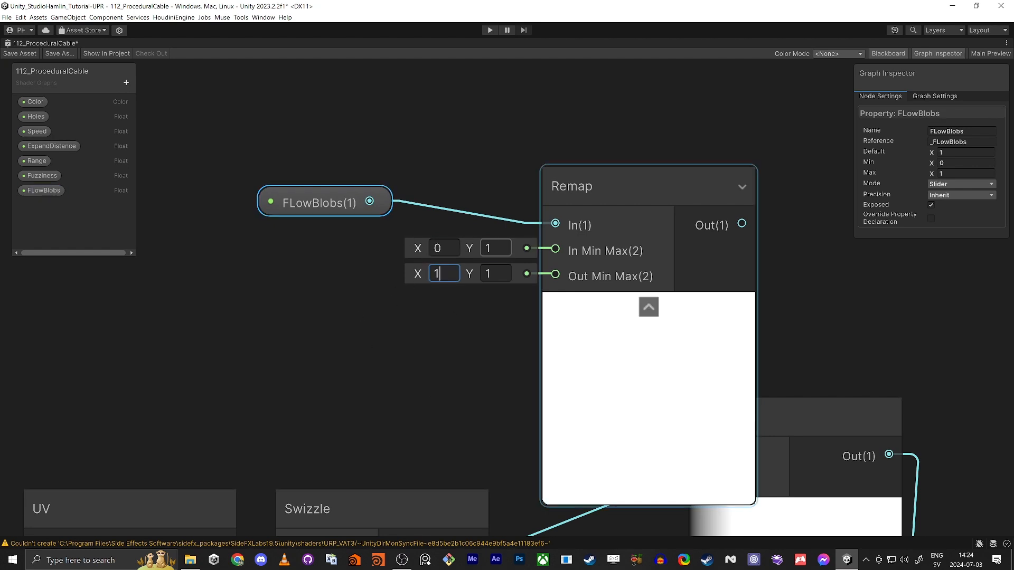
Step: Set the Remap node's Out Max to 10 so FLowBlobs maps to 1–10
left_click(496, 249)
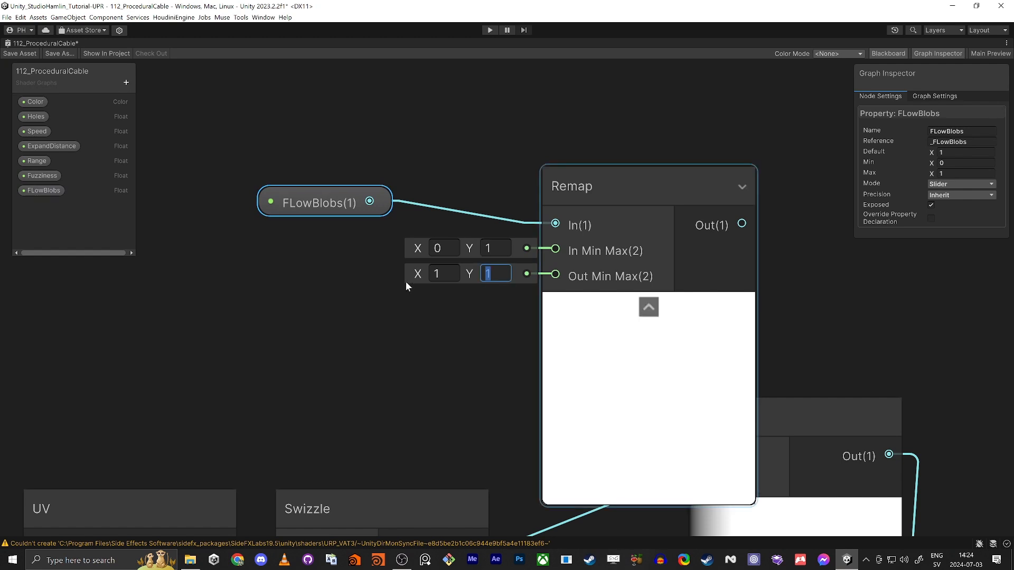
type("10")
left_click(375, 337)
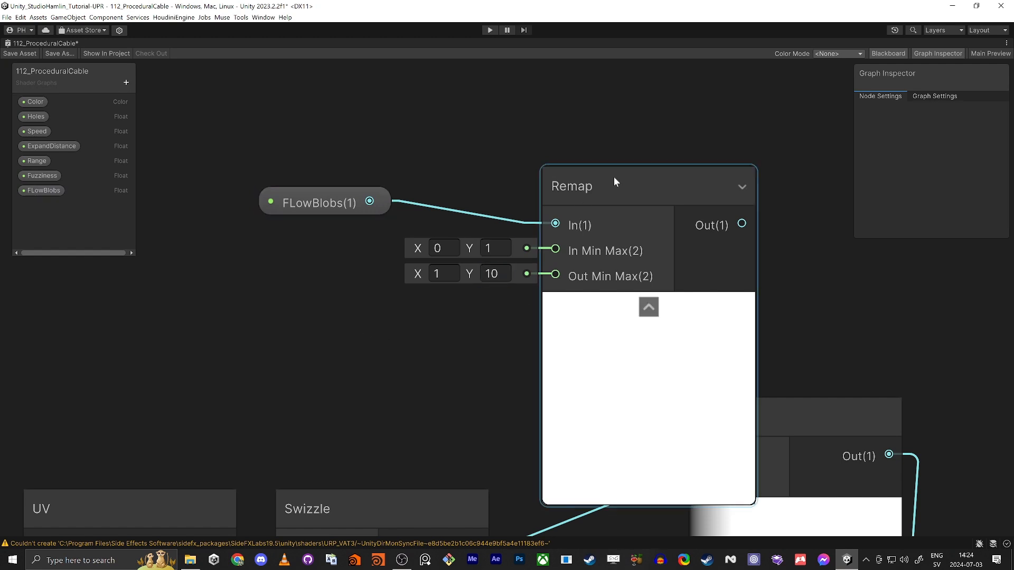
Step: Wire the Remap output into Multiply's A input and save the graph
left_click_drag(614, 182, 503, 170)
left_click(537, 295)
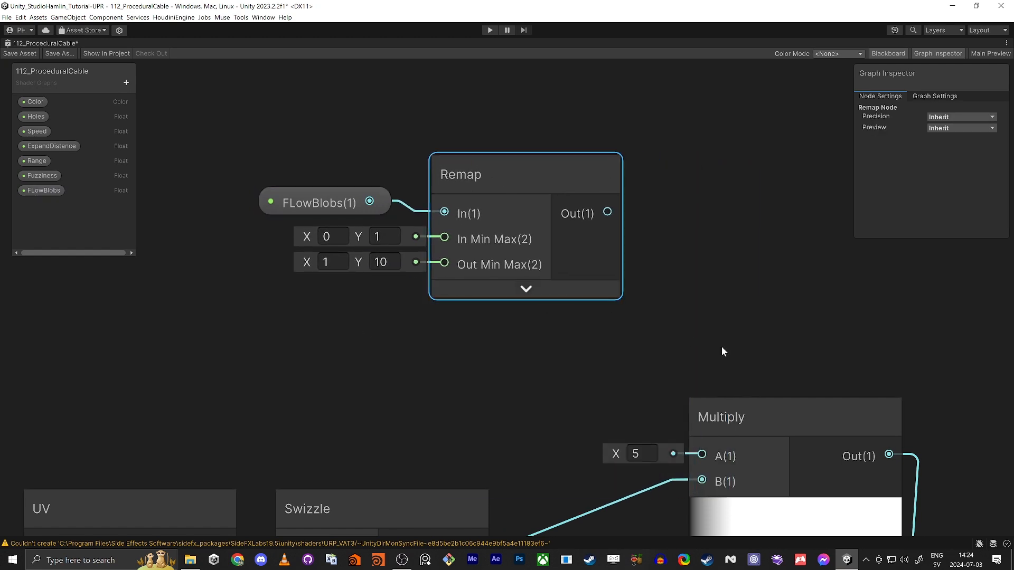
scroll(687, 280, "down", 2)
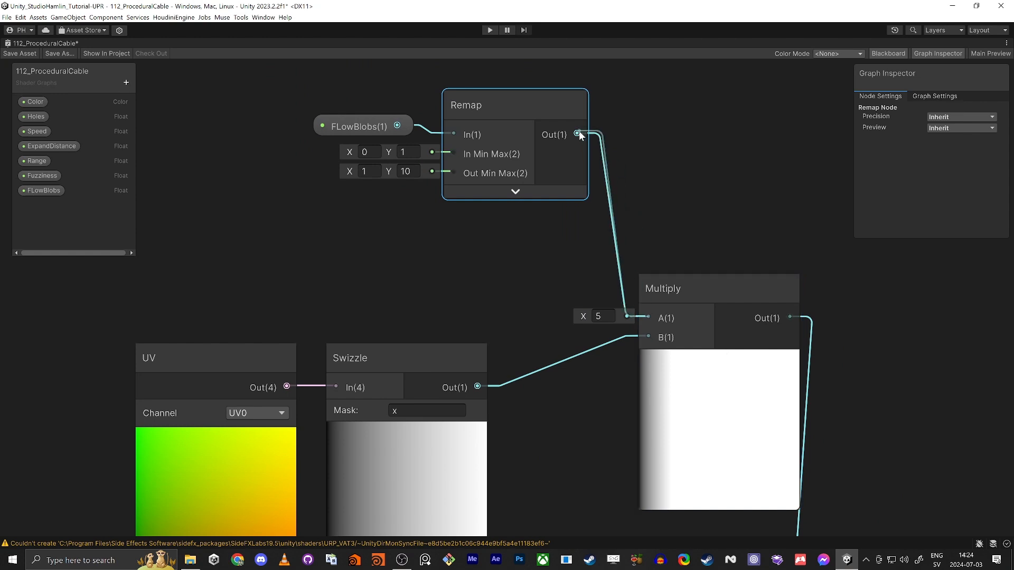
left_click_drag(579, 131, 577, 133)
left_click(18, 54)
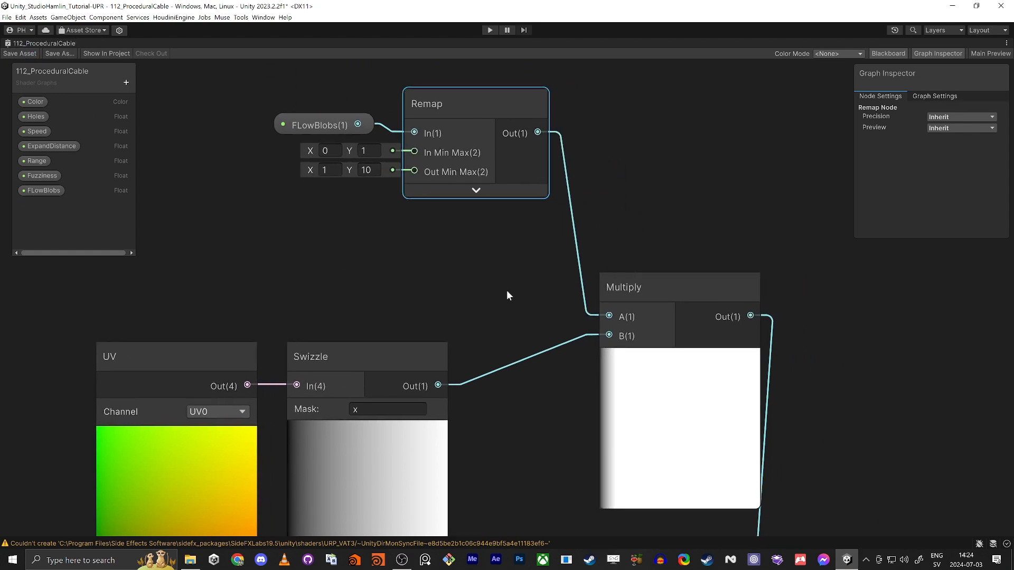
Step: Set the cable material's FLowBlobs to 0.758, Fuzziness to 0.11 and Range to 0.893
key("shift+space")
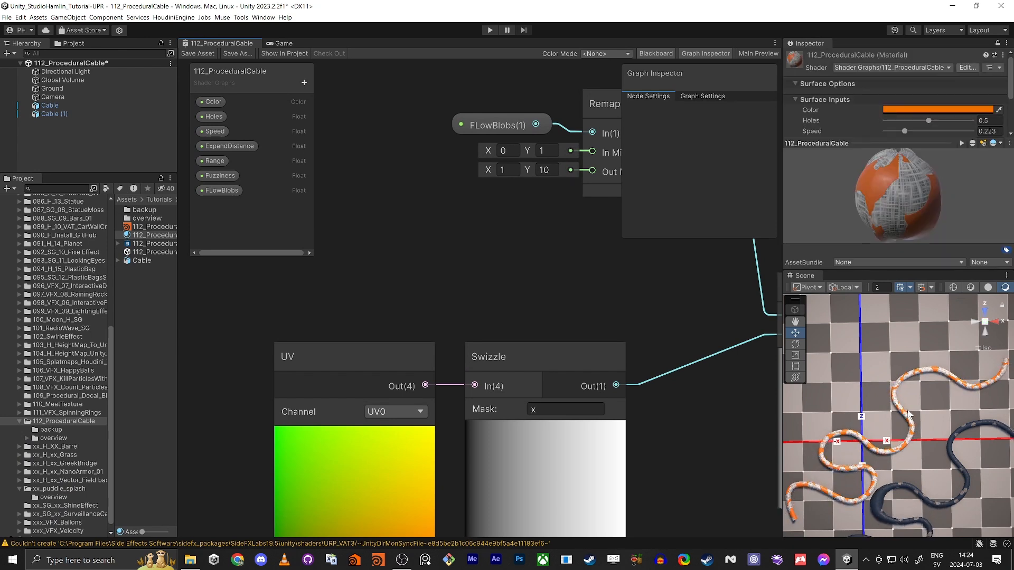
scroll(843, 114, "down", 3)
left_click_drag(941, 113, 888, 102)
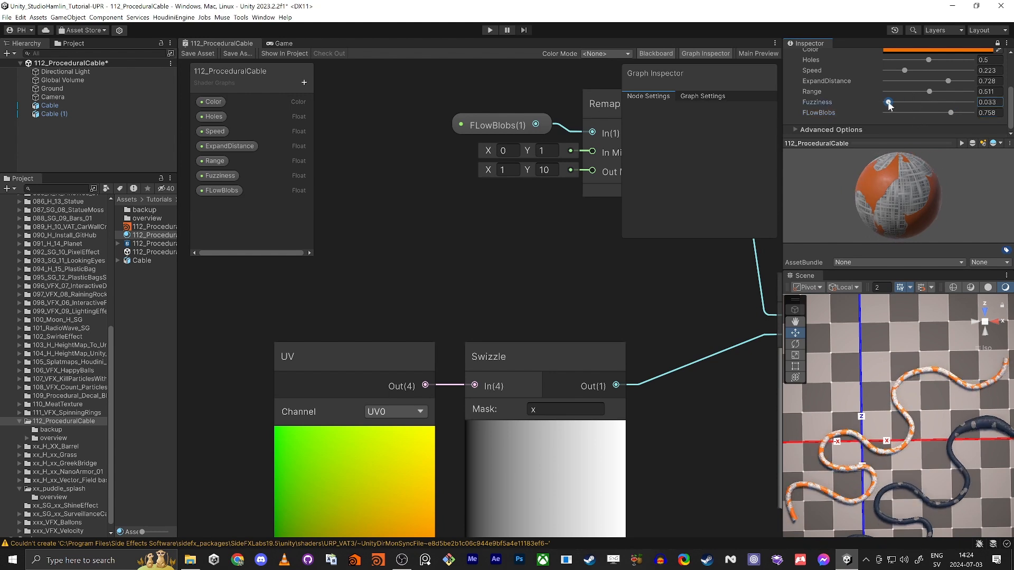
mouse_move(959, 94)
left_mouse_down()
mouse_move(951, 93)
mouse_move(964, 92)
left_mouse_up()
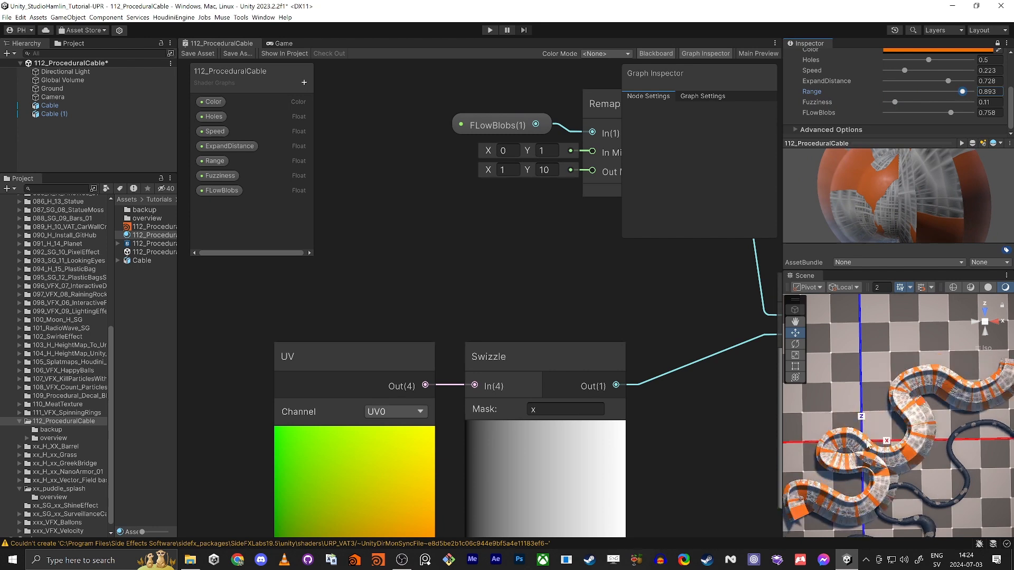
scroll(420, 240, "down", 4)
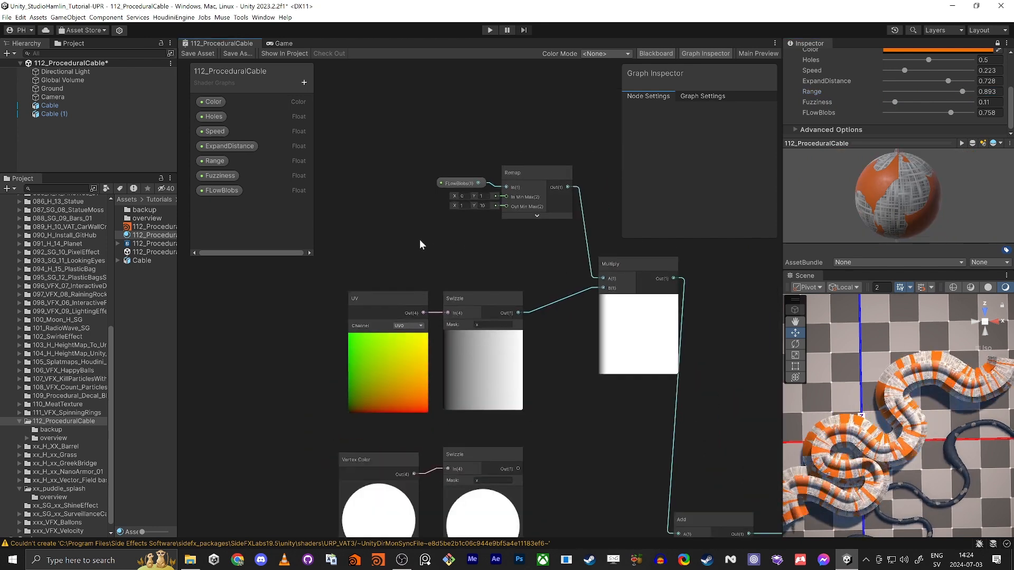
Step: Connect the Vertex Color Swizzle output to Multiply's B input in place of the UV
middle_click_drag(419, 239, 440, 250)
key("shift+space")
middle_click_drag(426, 434, 369, 255)
scroll(480, 336, "down", 3)
left_click_drag(206, 148, 293, 168)
middle_click_drag(392, 278, 392, 368)
scroll(393, 369, "up", 3)
left_click_drag(337, 380, 415, 200)
left_click_drag(425, 182, 382, 360)
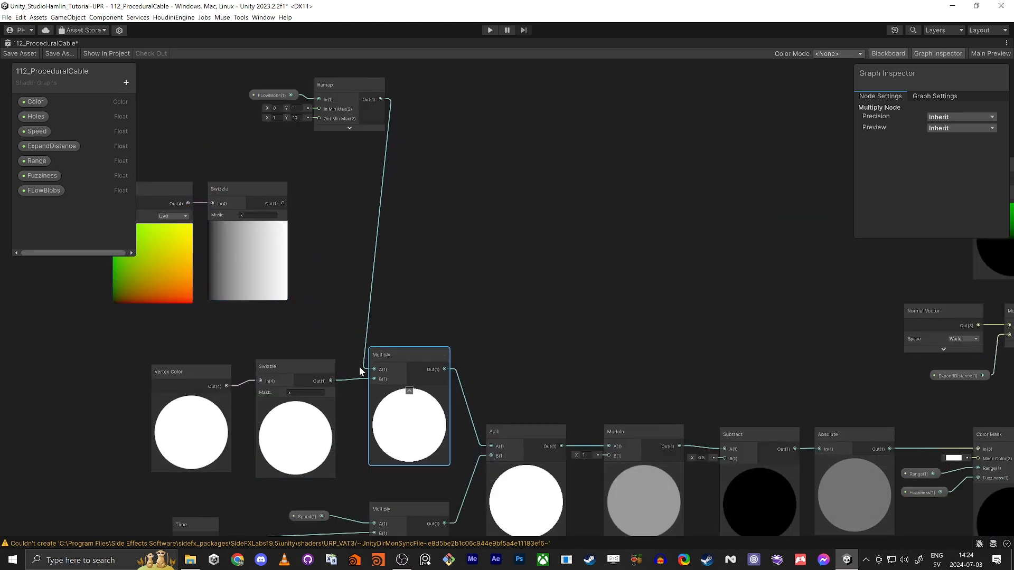
Step: Move the UV, Swizzle, FLowBlobs and Remap nodes beside Multiply and save the graph
middle_click_drag(305, 192, 505, 191)
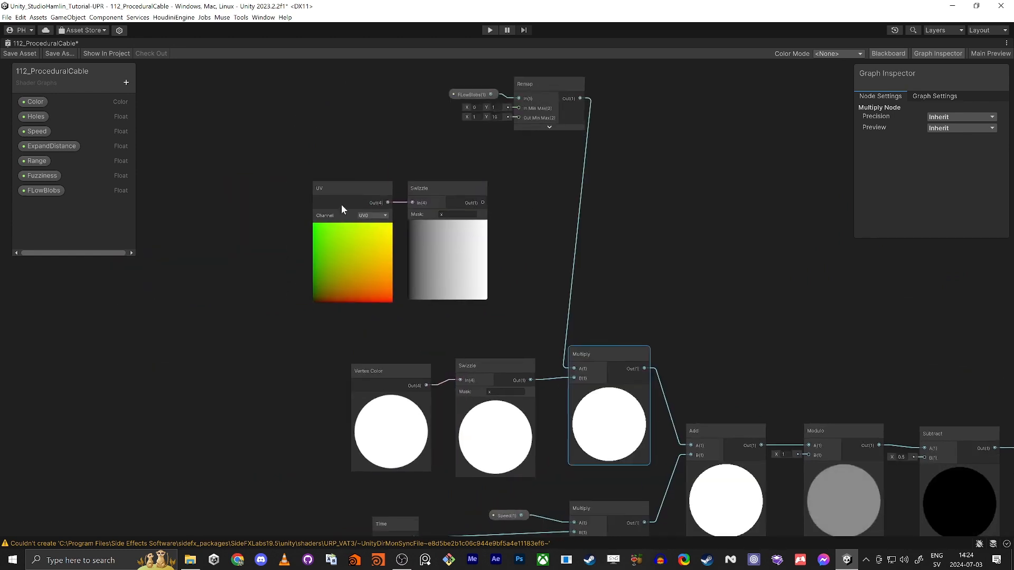
left_click_drag(296, 164, 289, 215)
left_click_drag(455, 184, 613, 79)
left_click_drag(551, 86, 502, 298)
left_click(8, 53)
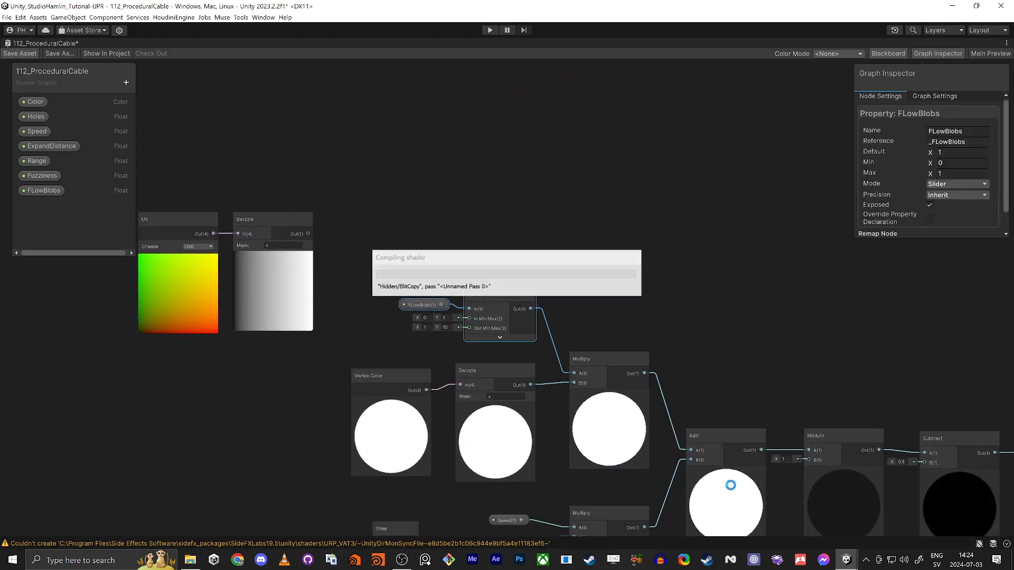
middle_click_drag(714, 332, 526, 198)
key("shift+space")
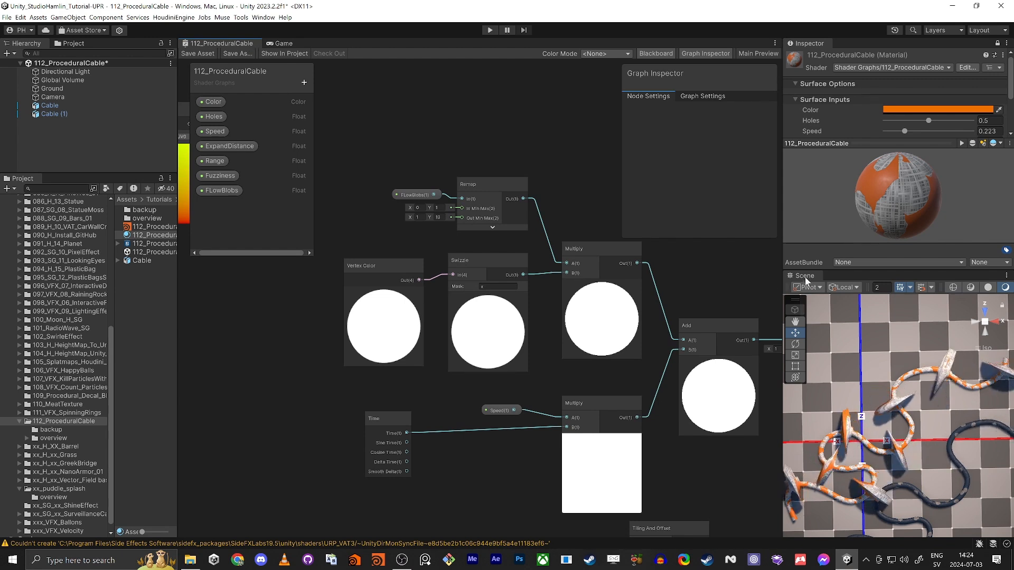
Step: Switch the enlarged Scene view to perspective and move the camera close to the cables
left_click_drag(806, 275, 414, 221)
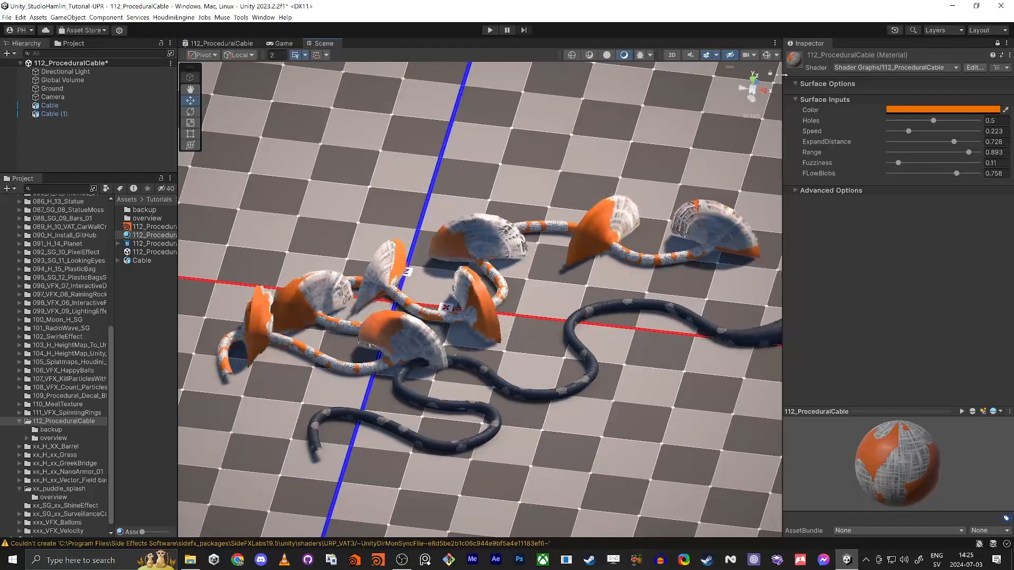
left_click(752, 93)
right_click_drag(449, 364, 381, 353)
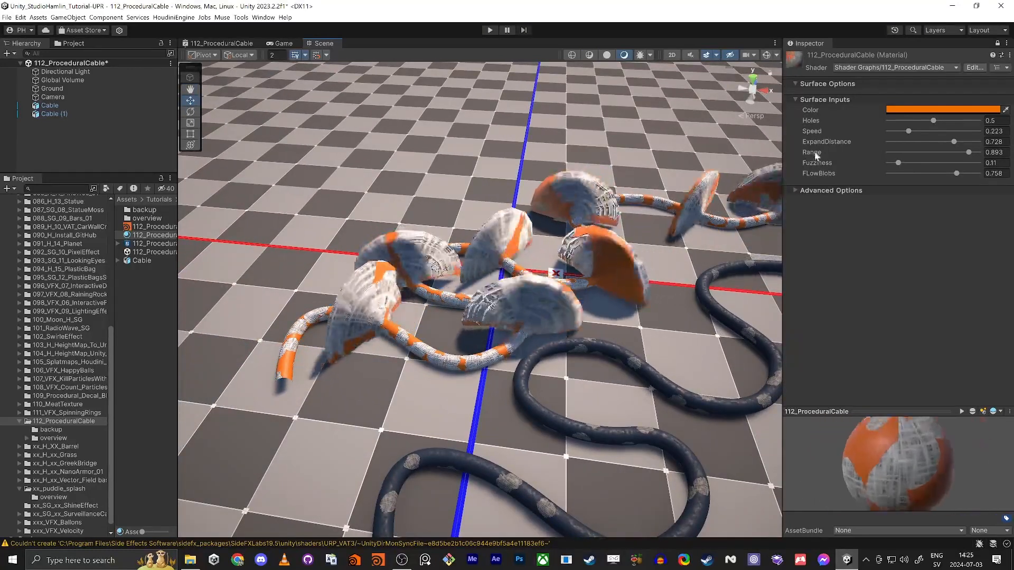
Step: Tune the cable material to Fuzziness 1, Range 0.212, Holes 0.465, with higher Speed
mouse_move(968, 152)
left_mouse_down()
mouse_move(935, 154)
mouse_move(959, 156)
left_mouse_up()
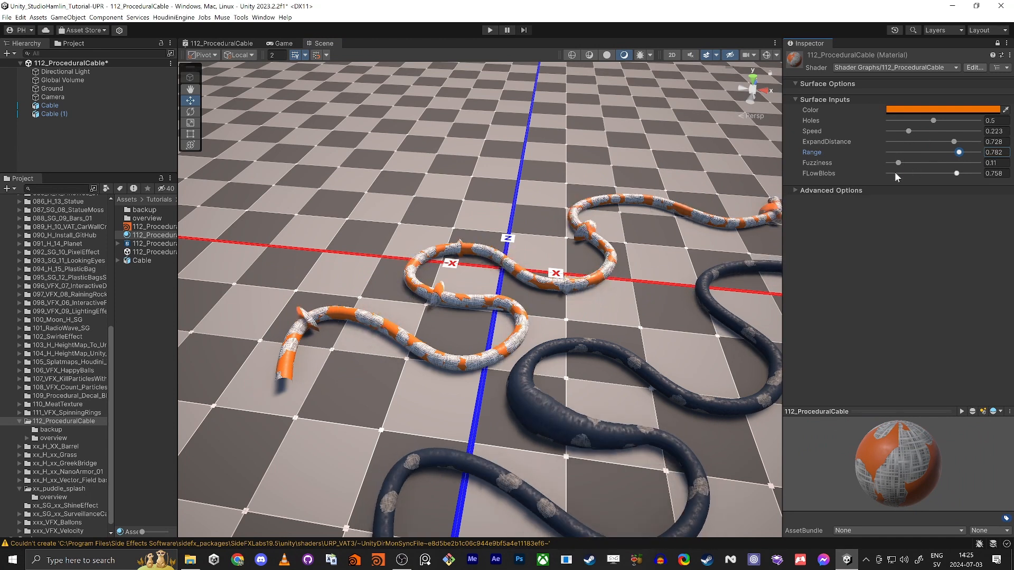
left_click_drag(899, 162, 929, 163)
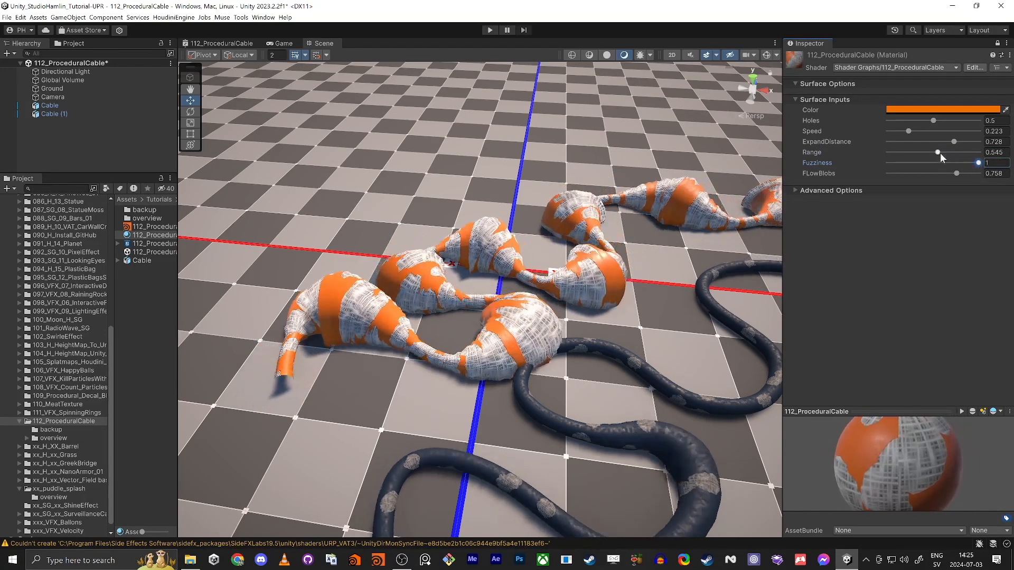
left_click_drag(938, 153, 918, 154)
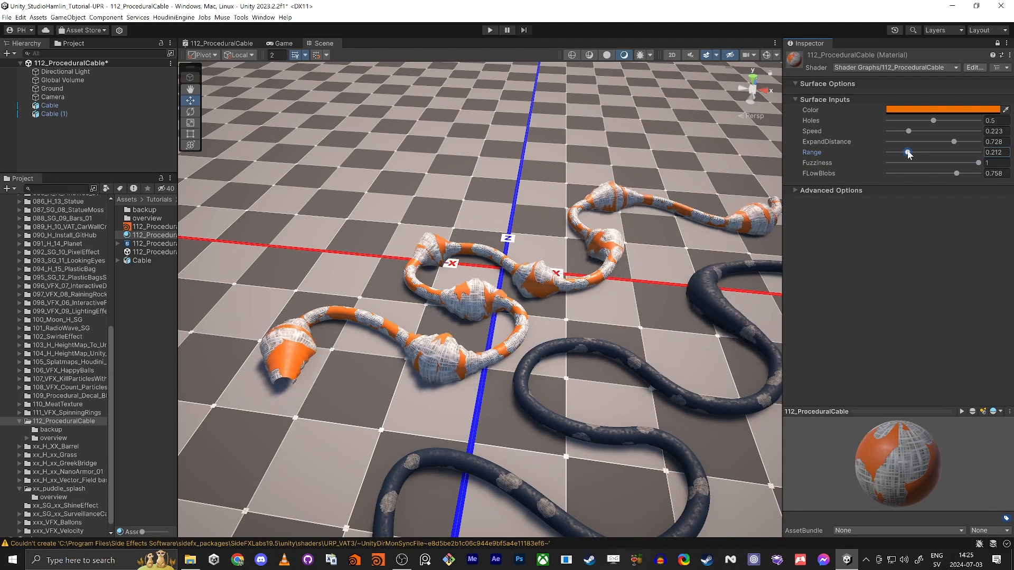
mouse_move(924, 123)
left_mouse_down()
mouse_move(905, 122)
mouse_move(934, 124)
mouse_move(900, 124)
mouse_move(932, 127)
left_mouse_up()
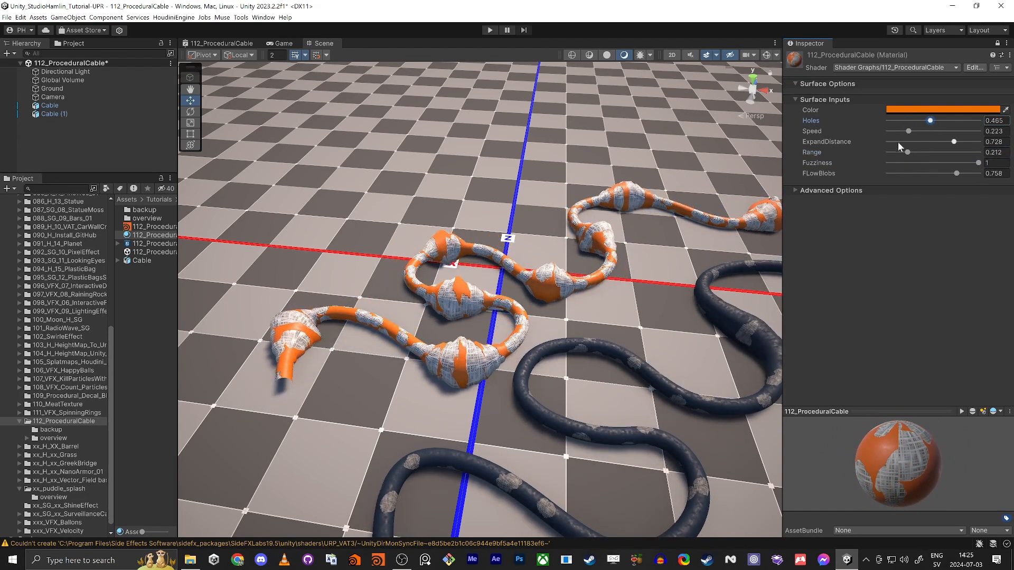
left_click_drag(929, 146, 952, 132)
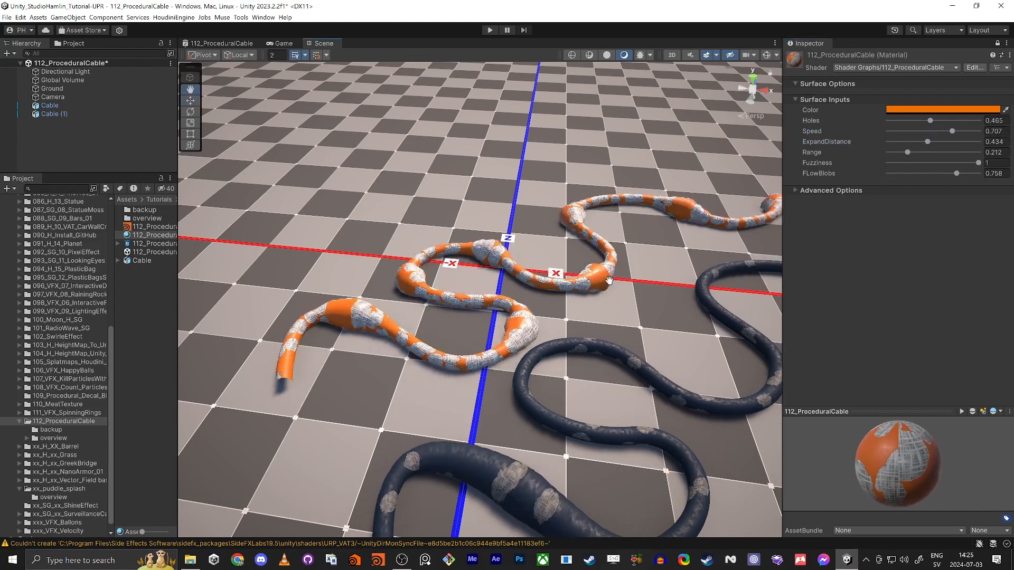
Step: Turn the scene camera to look along the cables and maximise the Scene view
middle_click_drag(607, 282, 609, 281)
right_click_drag(609, 280, 557, 294)
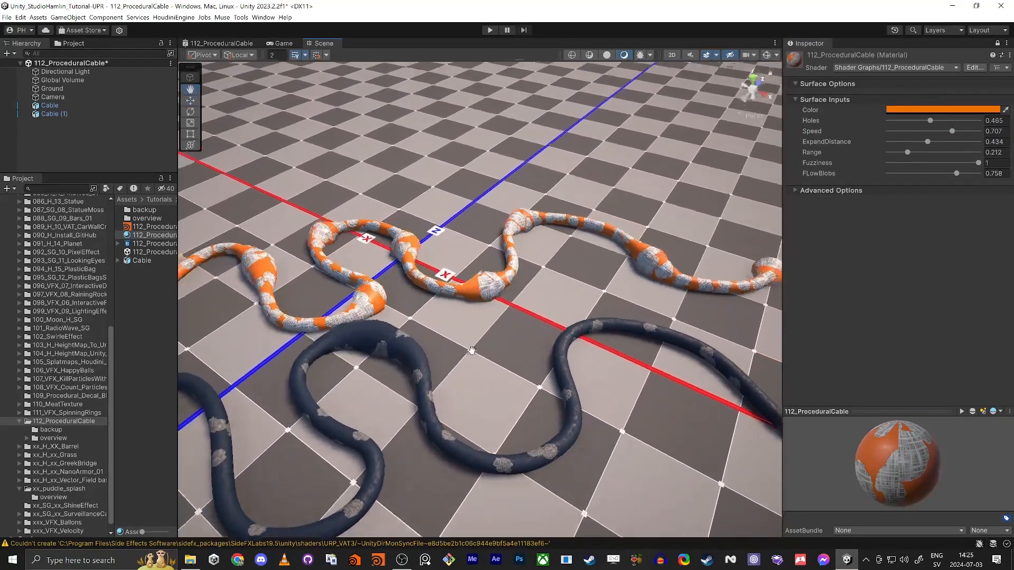
middle_click_drag(472, 350, 485, 370)
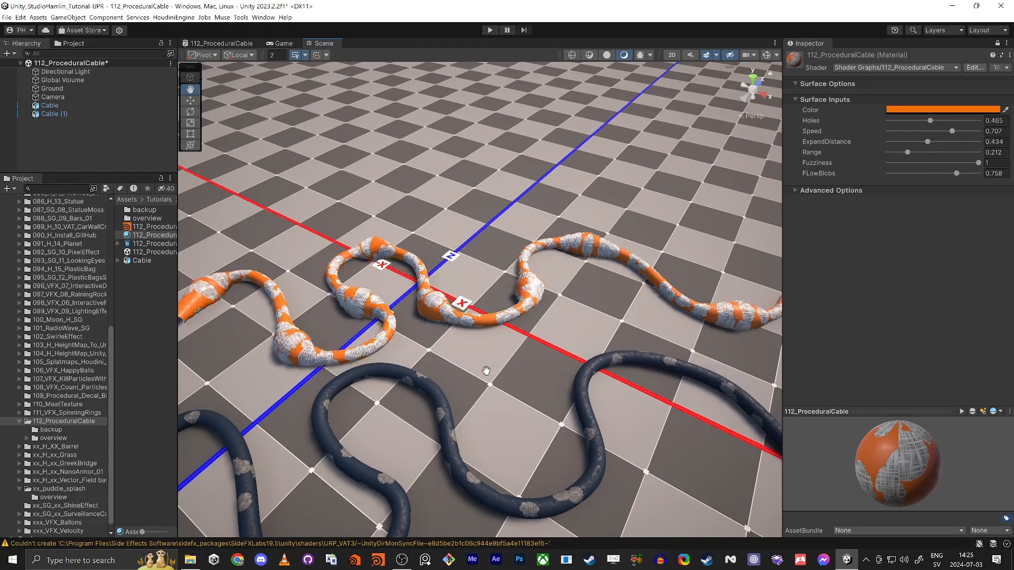
key("shift+space")
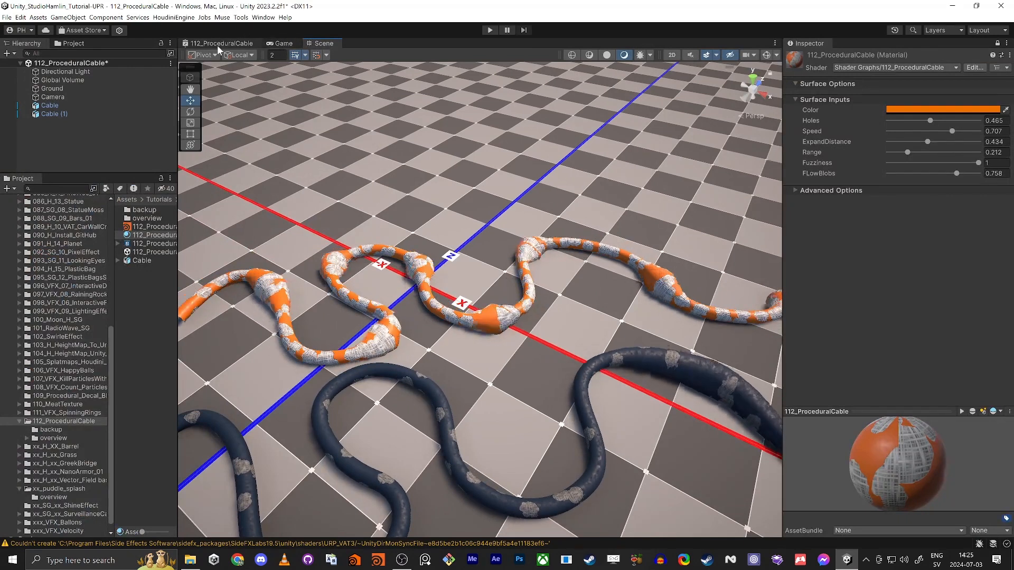
Step: Open 112_ProceduralCable full-screen and inspect its Position, Normal Vector, Multiply, ExpandDistance and Color Mask nodes
left_click(218, 46)
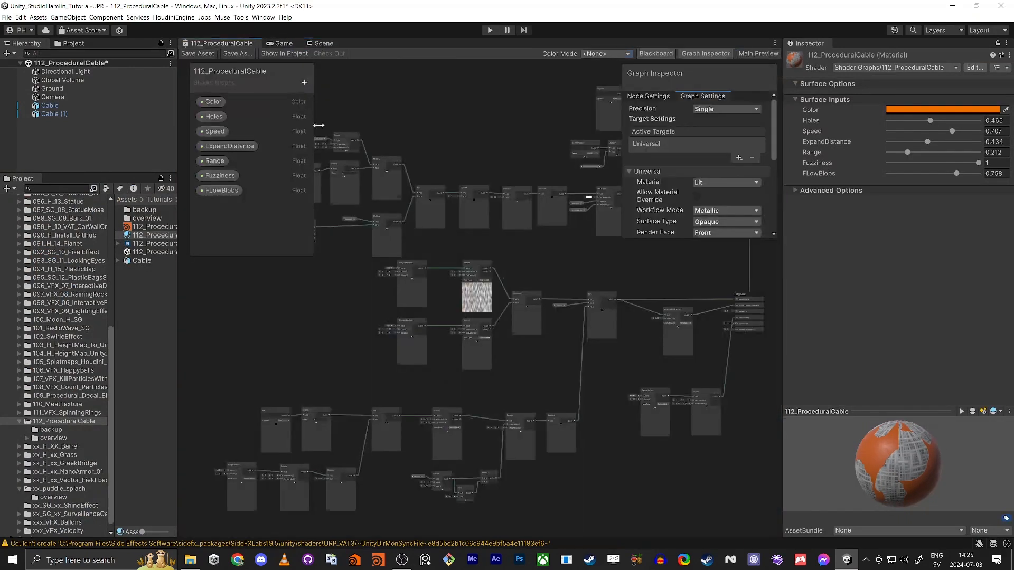
key("shift+space")
middle_click_drag(429, 273, 488, 463)
scroll(552, 401, "up", 3)
left_click(596, 128)
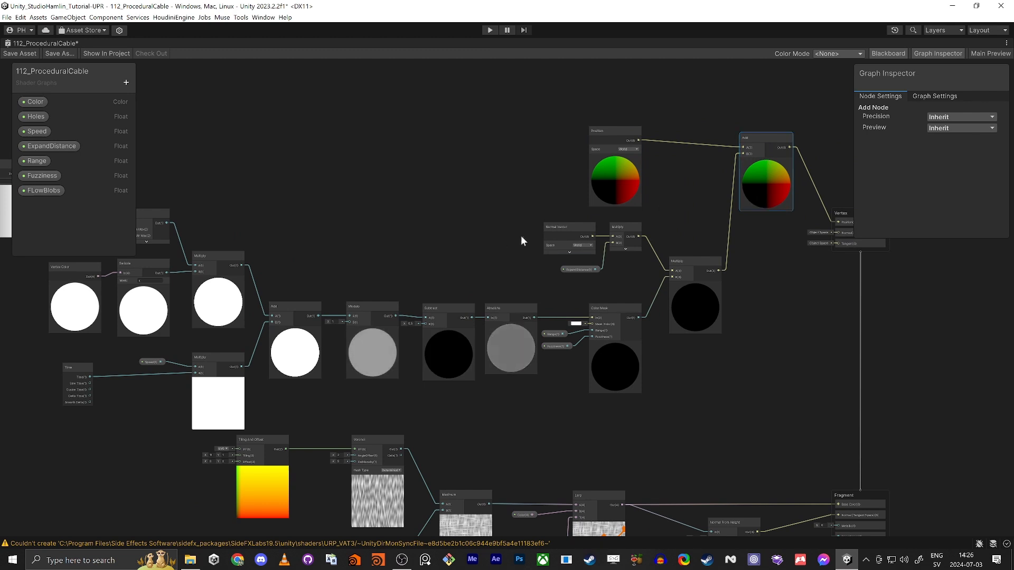
left_click(575, 231)
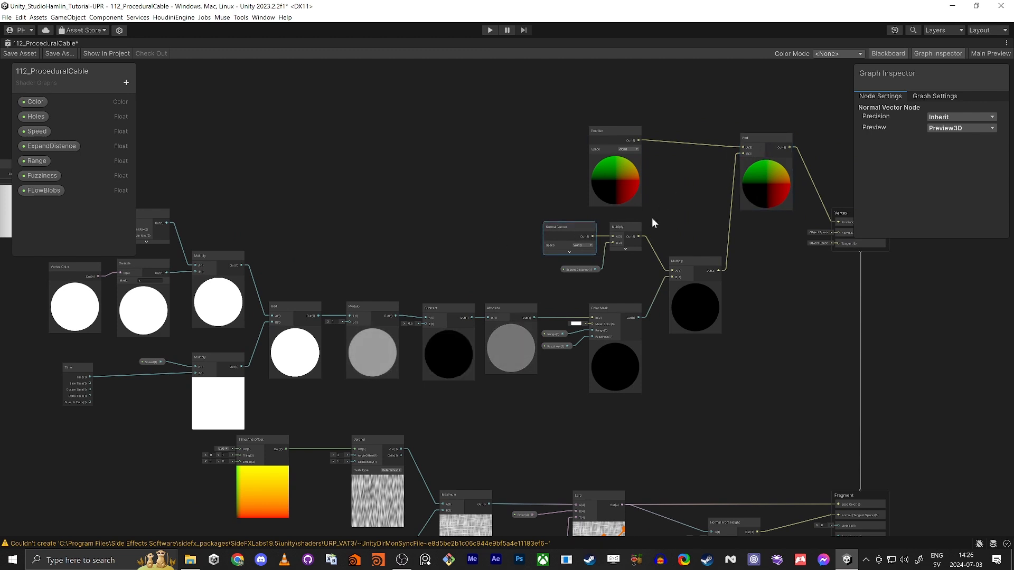
left_click(629, 227)
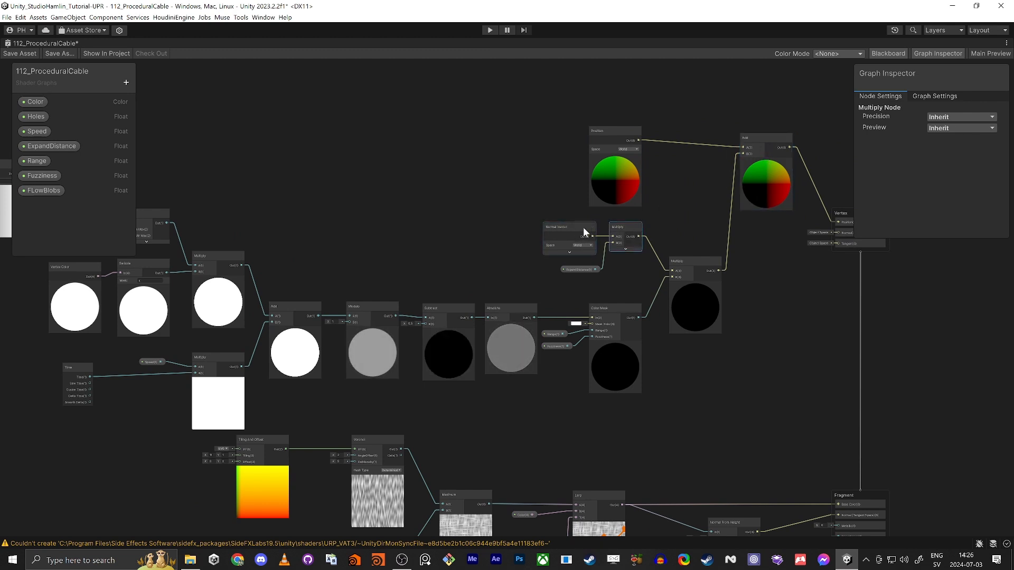
left_click(581, 267)
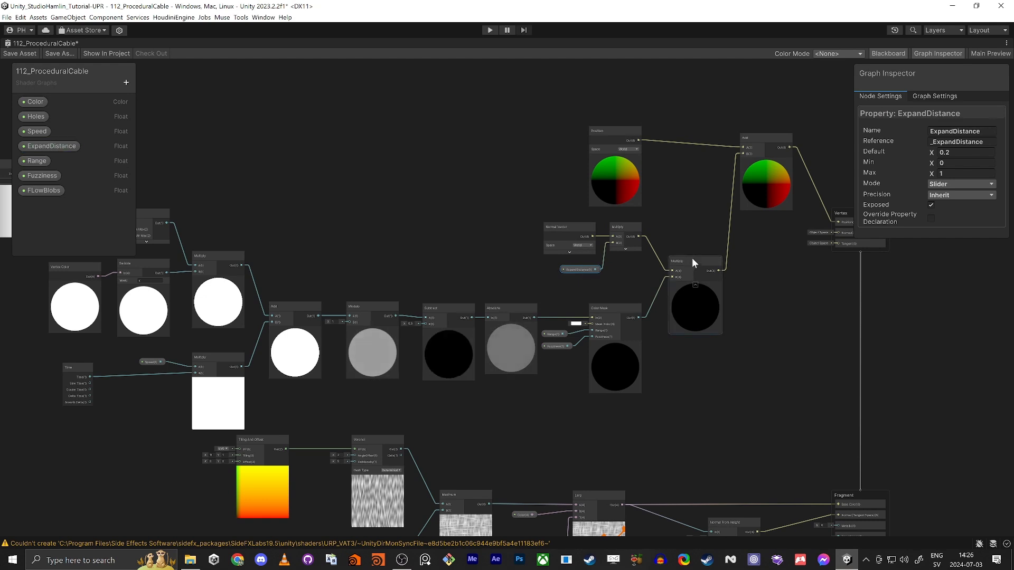
left_click_drag(514, 220, 653, 279)
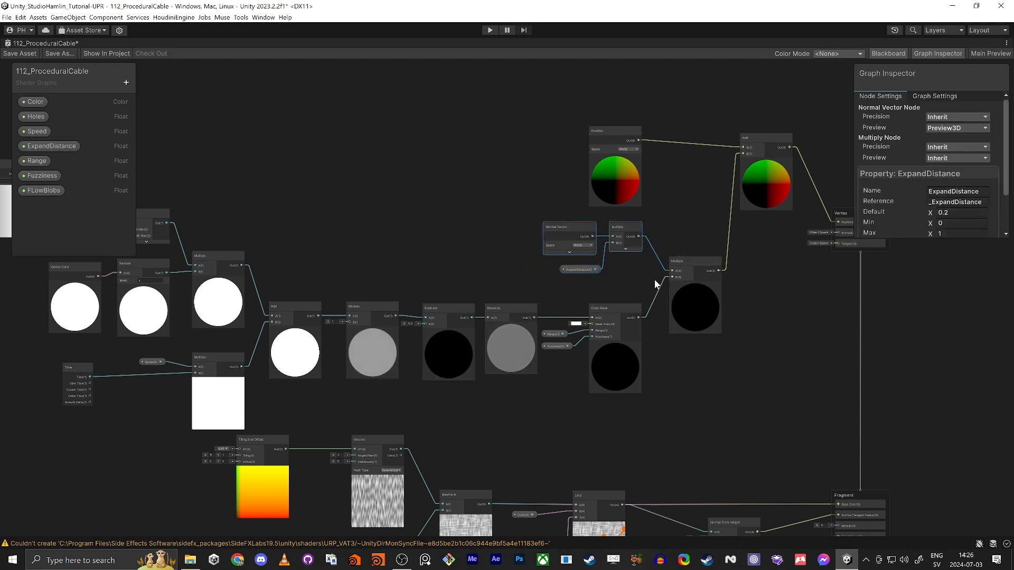
left_click(616, 309)
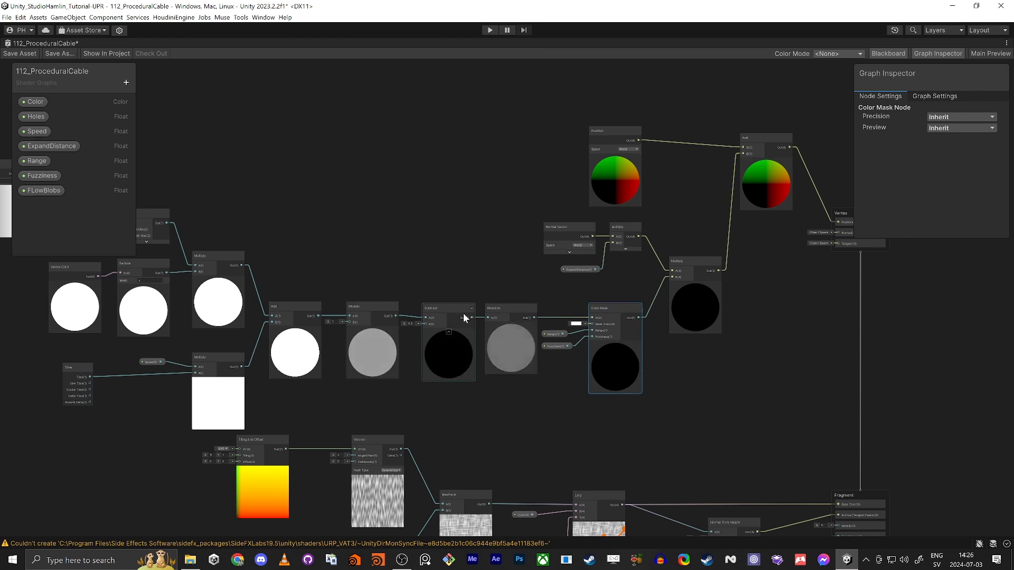
Step: Nudge the Vertex Color and Swizzle nodes slightly left and down
middle_click_drag(357, 235, 553, 233)
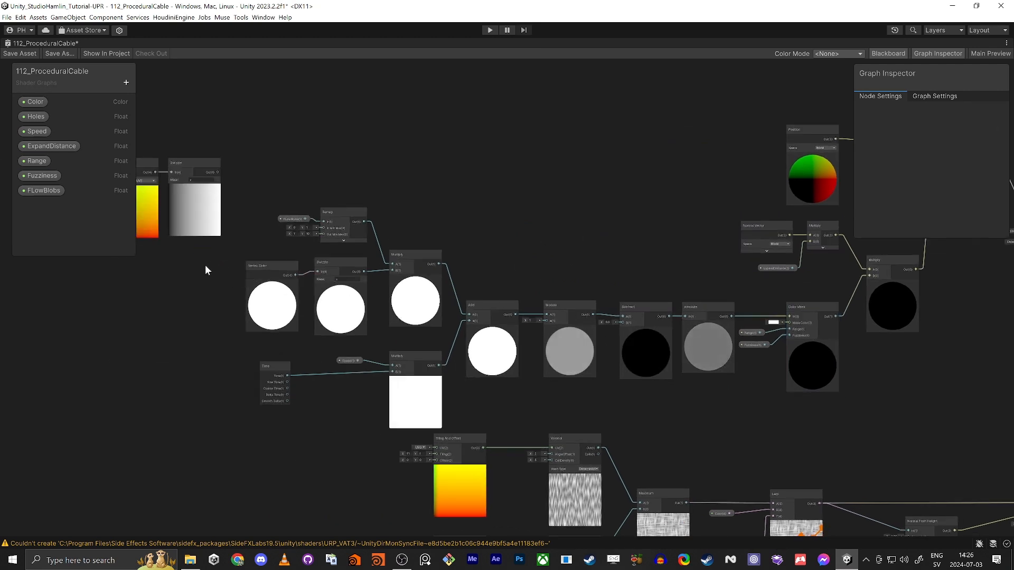
left_click_drag(333, 256, 324, 265)
left_click(355, 260)
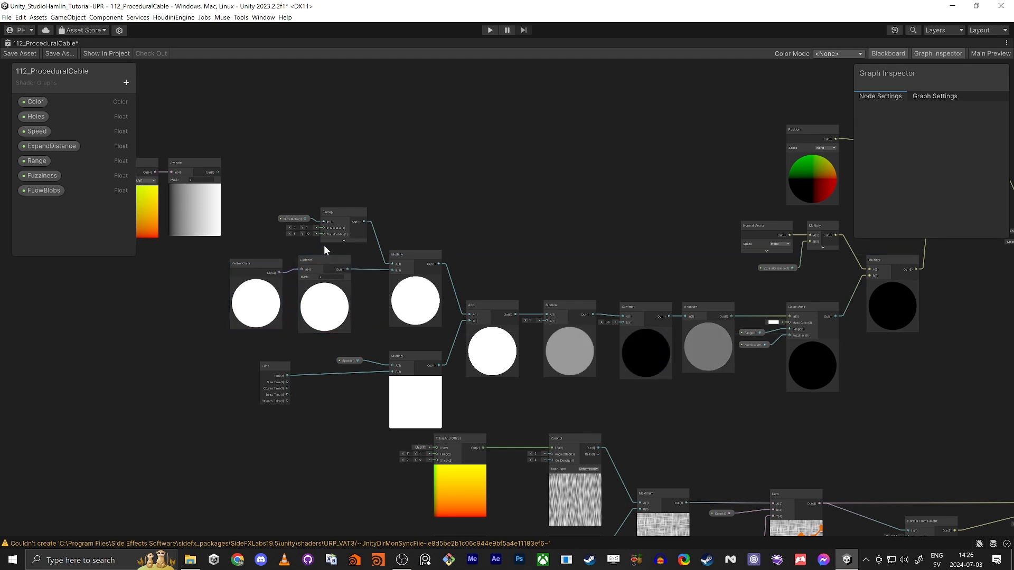
Step: Review the Time, Speed, Range and Color Mask stripe nodes, then restore the normal layout
scroll(315, 229, "up", 3)
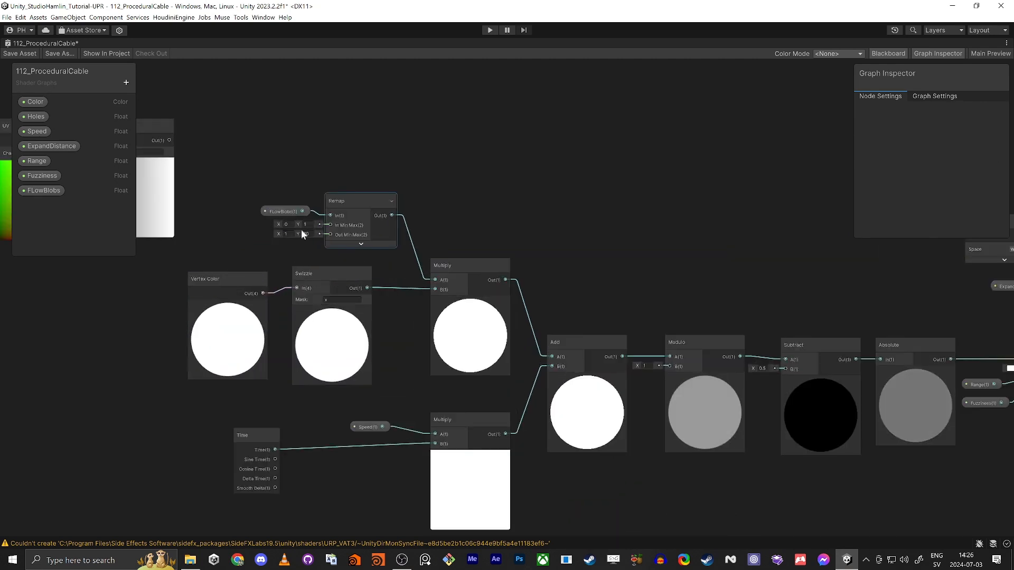
left_click_drag(254, 415, 287, 421)
left_click_drag(453, 497, 453, 495)
scroll(409, 458, "down", 2)
middle_click_drag(673, 493, 498, 401)
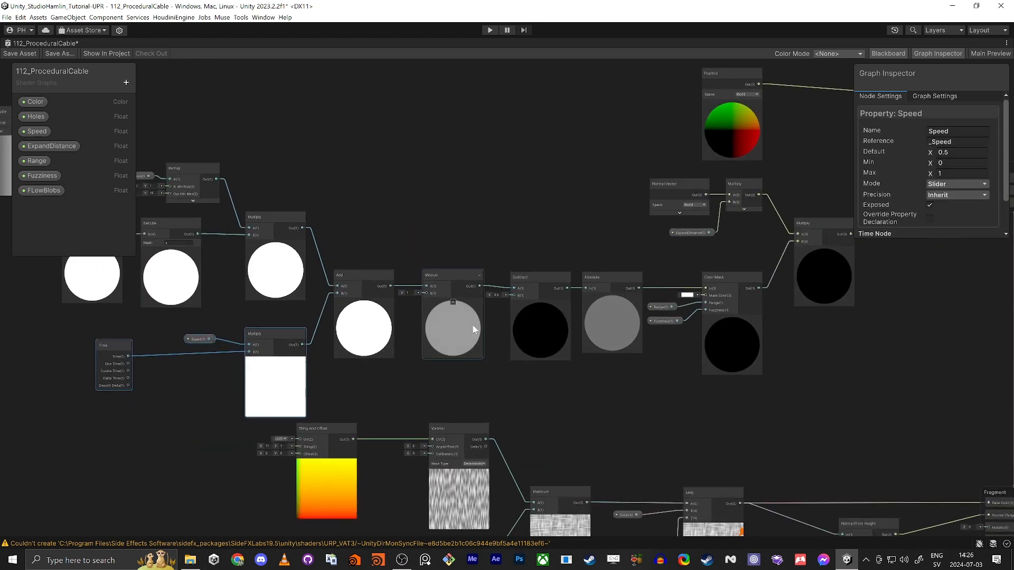
scroll(449, 290, "up", 3)
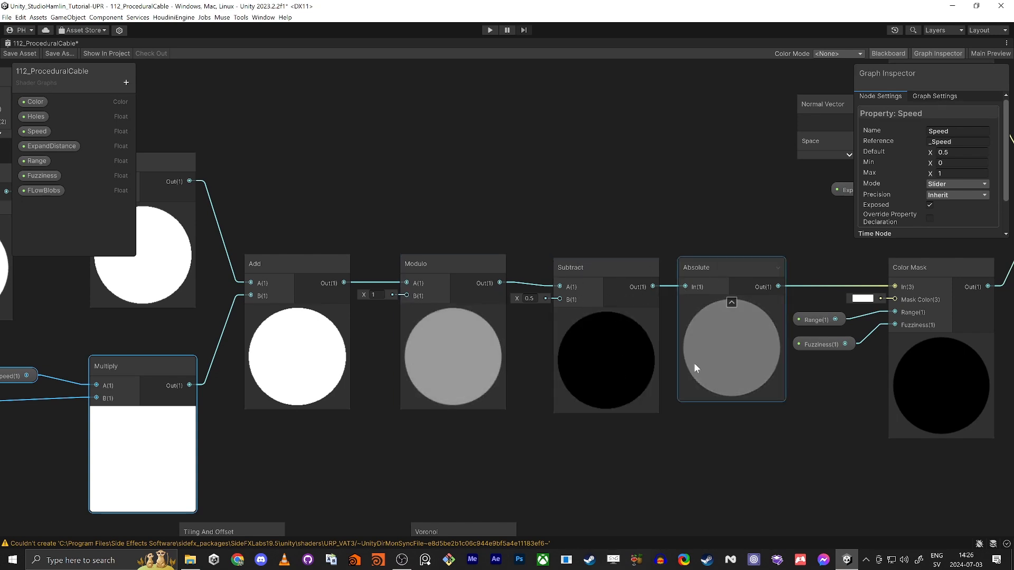
middle_click_drag(704, 446, 573, 443)
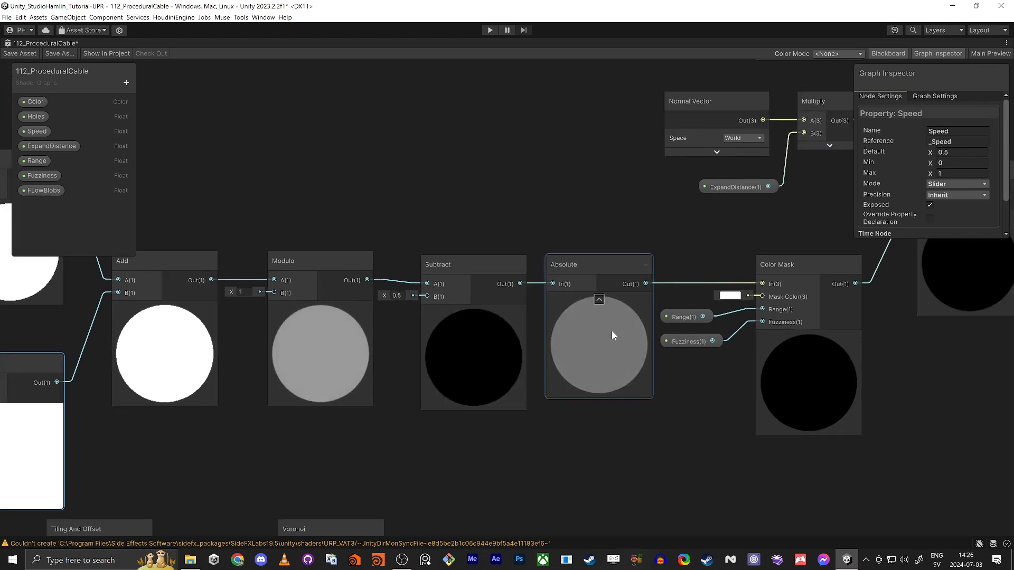
scroll(611, 330, "down", 3)
left_click(590, 341)
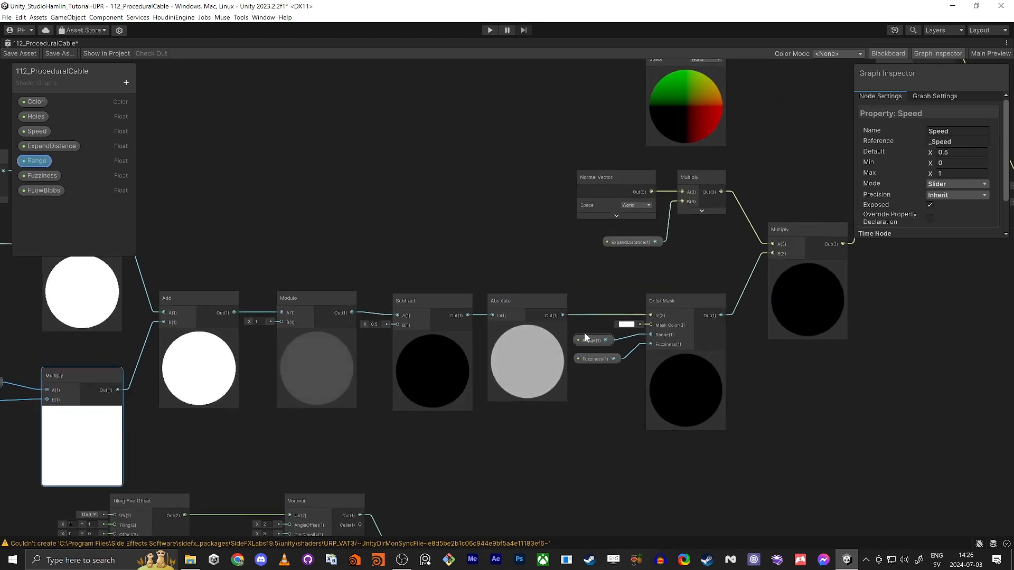
left_click(672, 310)
scroll(677, 316, "down", 3)
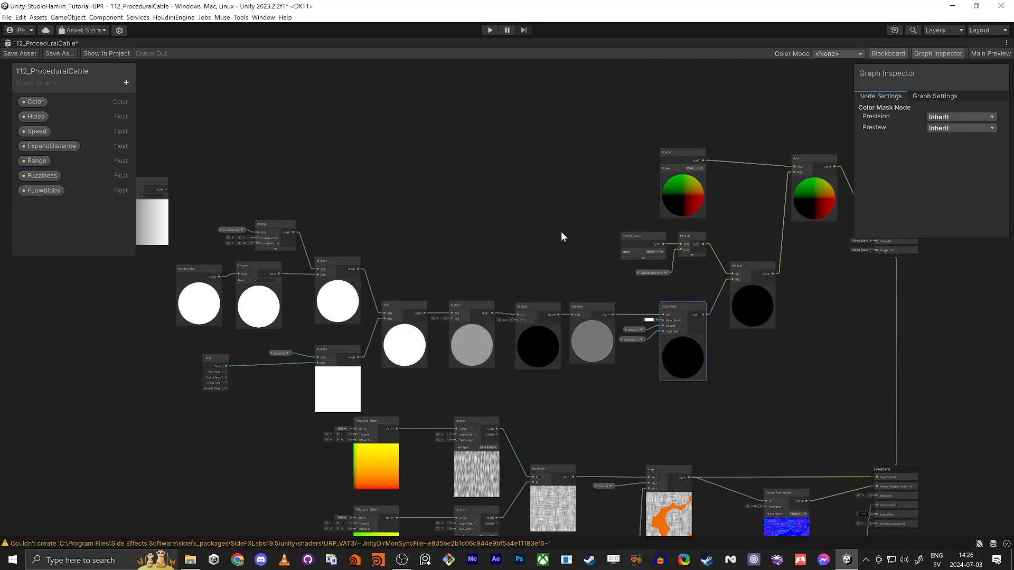
key("shift+space")
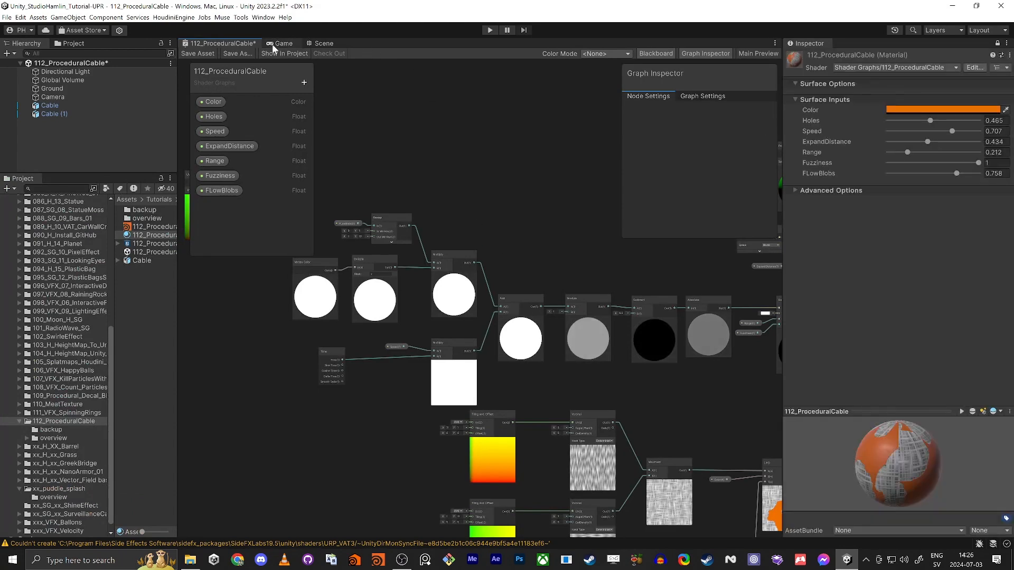
Step: Return to the Scene tab and orbit around the striped, blobby orange and dark cables
left_click(319, 44)
left_click_drag(295, 238, 351, 246, "alt")
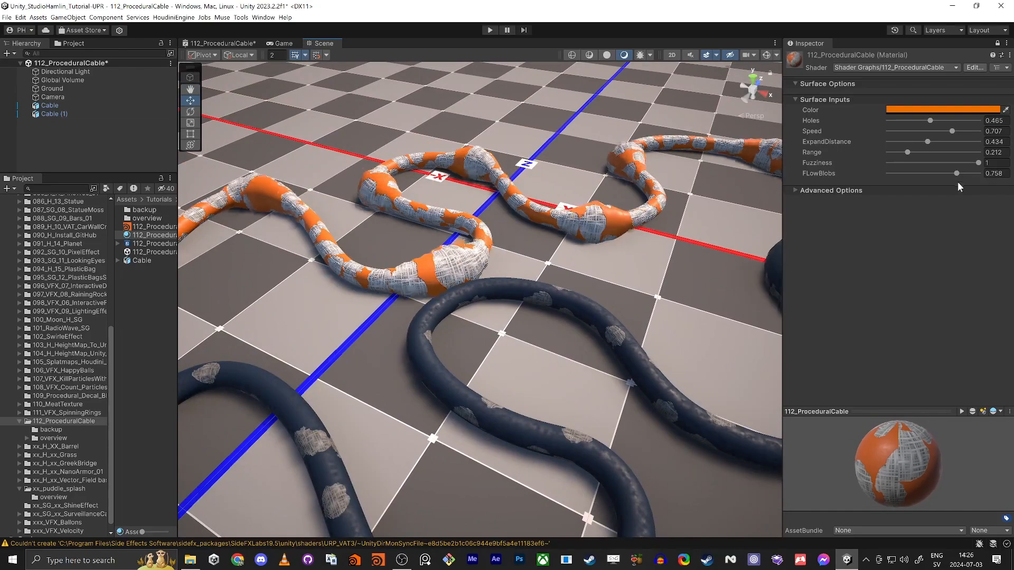